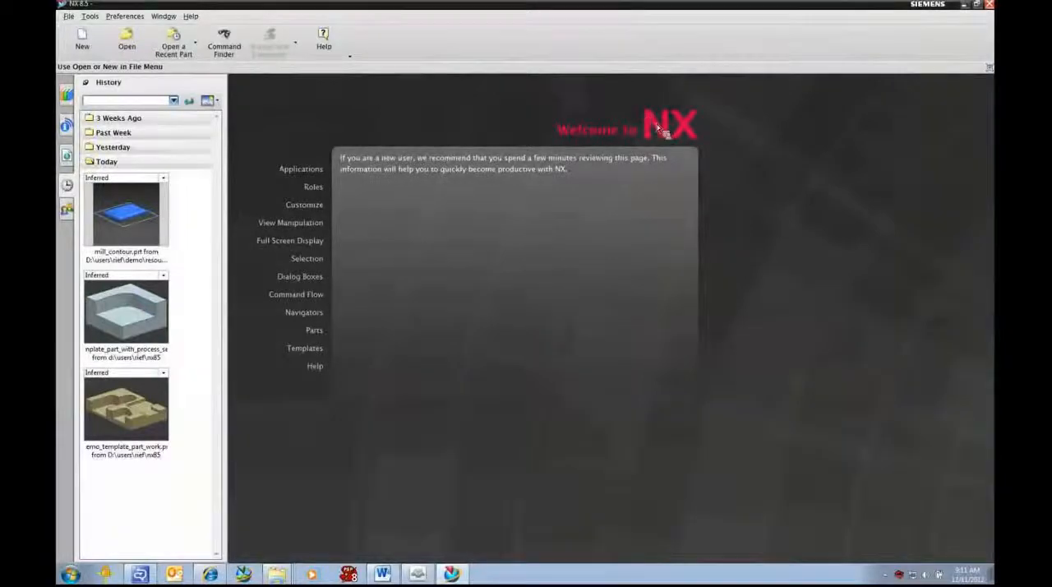
# Step: Open demo_template_part_with_process_setup_1.prt and display the tool paths of CAVITY_MILL, FLOOR_WALL, FLOOR_WALL_1 and SOLID_PROFILE_3D one after another
pyautogui.click(150, 328)
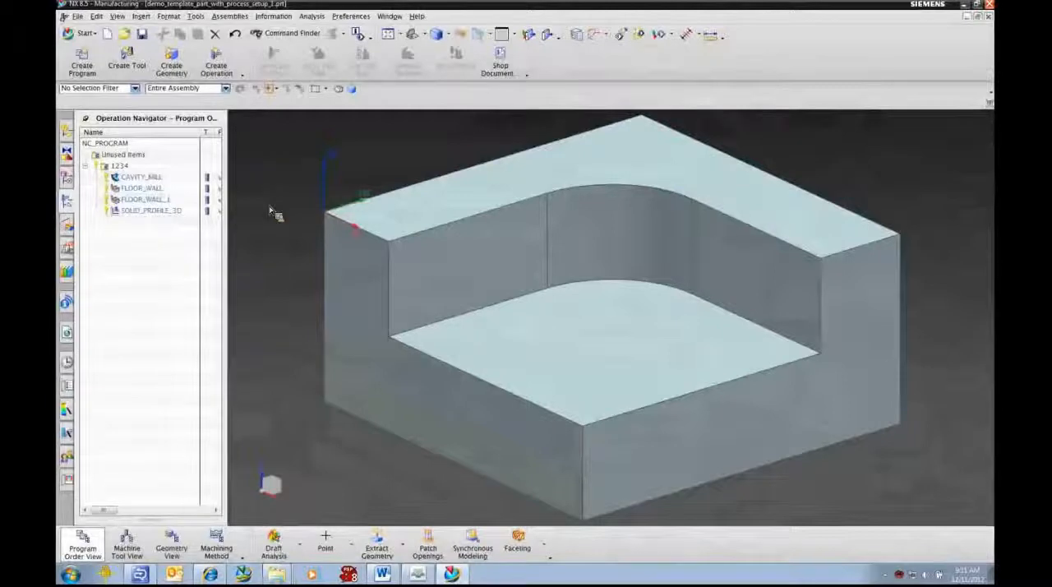
pyautogui.click(136, 177)
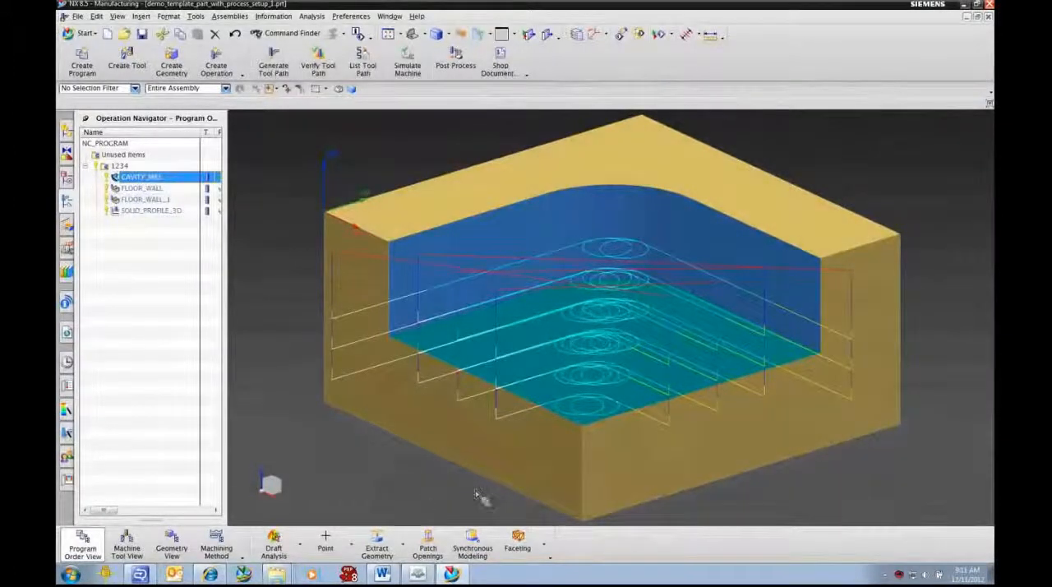
pyautogui.click(138, 190)
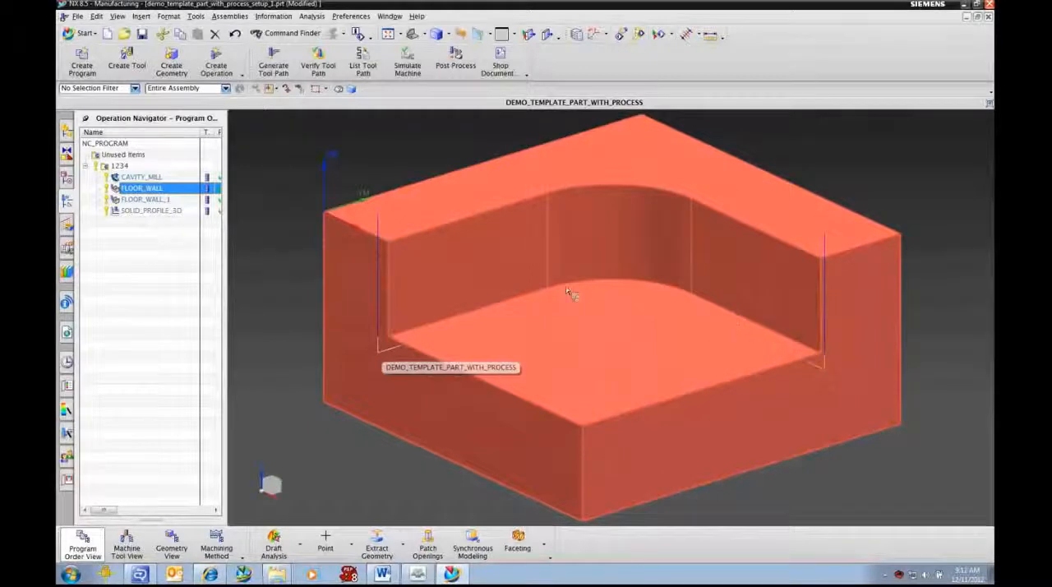
pyautogui.click(141, 199)
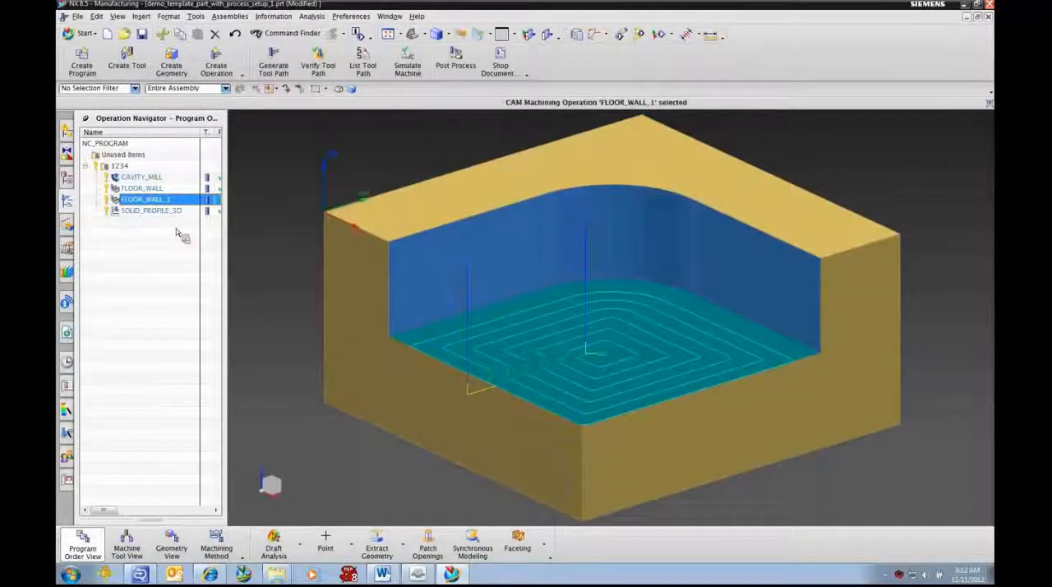
pyautogui.click(155, 211)
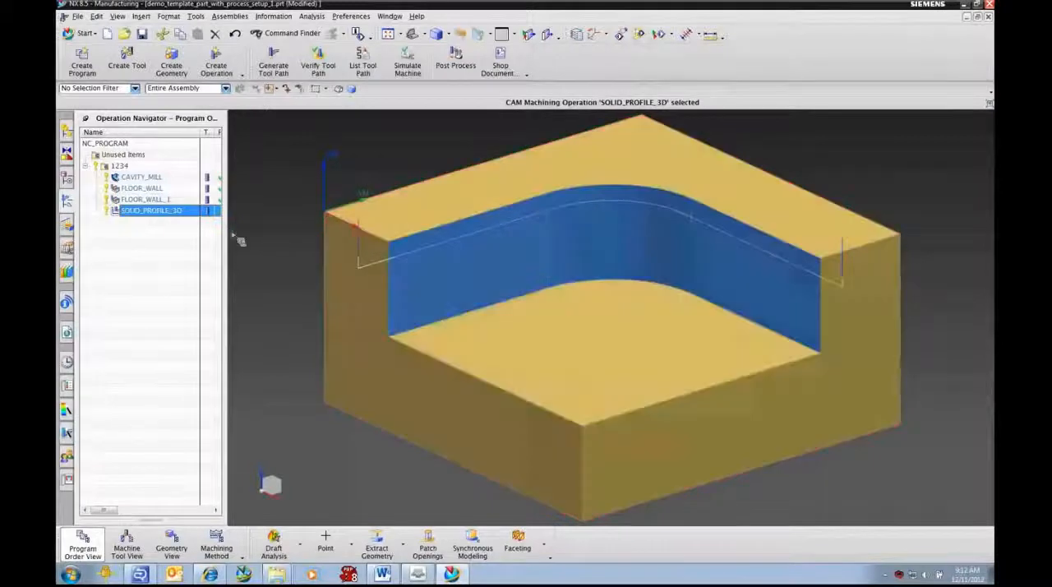
# Step: Verify the tool paths of program 1234 by playing the 2D Dynamic material removal simulation, and close the visualization
pyautogui.click(114, 166)
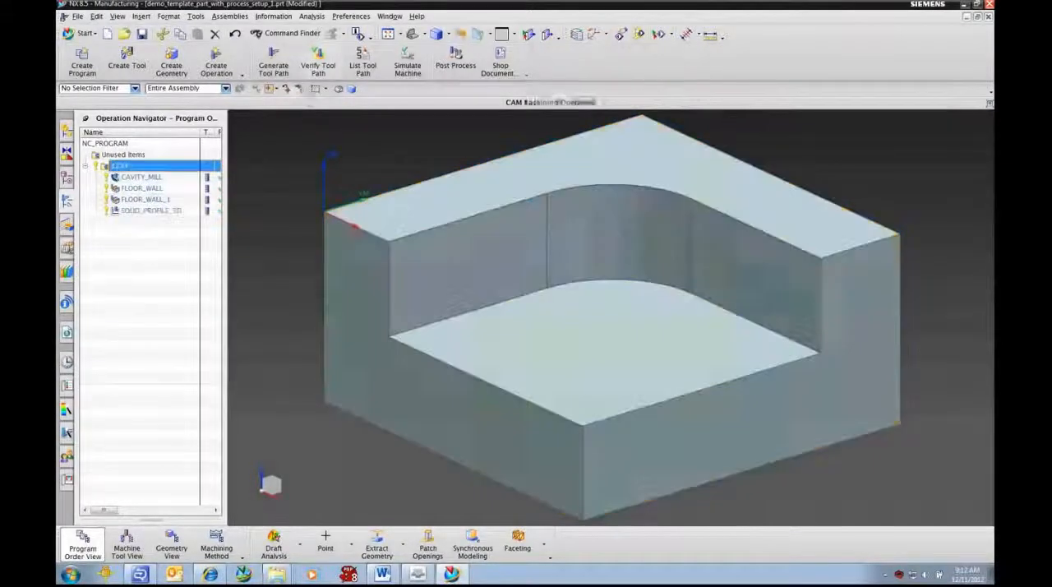
pyautogui.click(318, 66)
pyautogui.moveTo(323, 113); pyautogui.dragTo(306, 88)
pyautogui.scroll(-1, 747, 344)
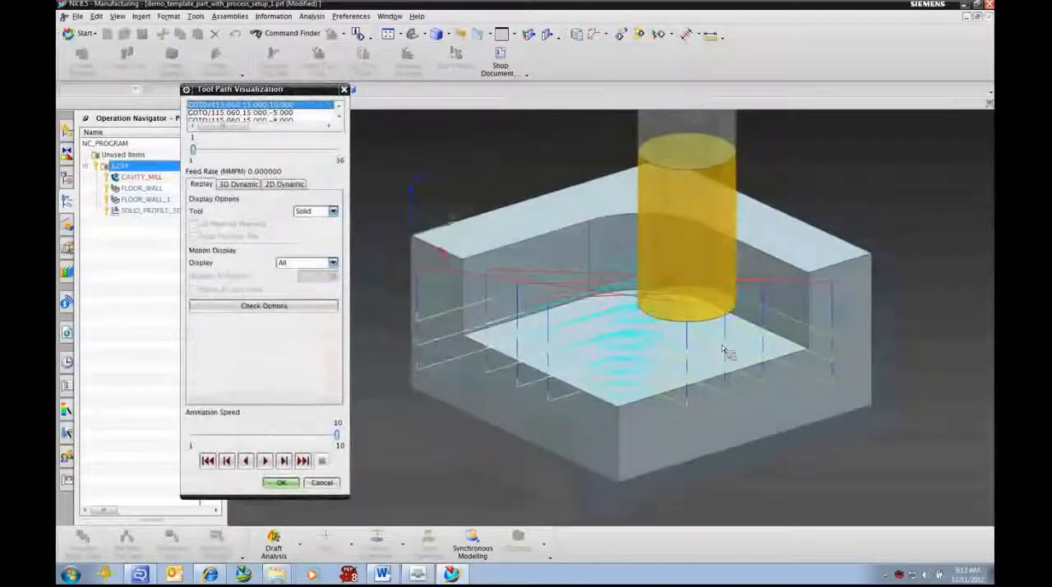
pyautogui.scroll(-1, 727, 352)
pyautogui.click(284, 184)
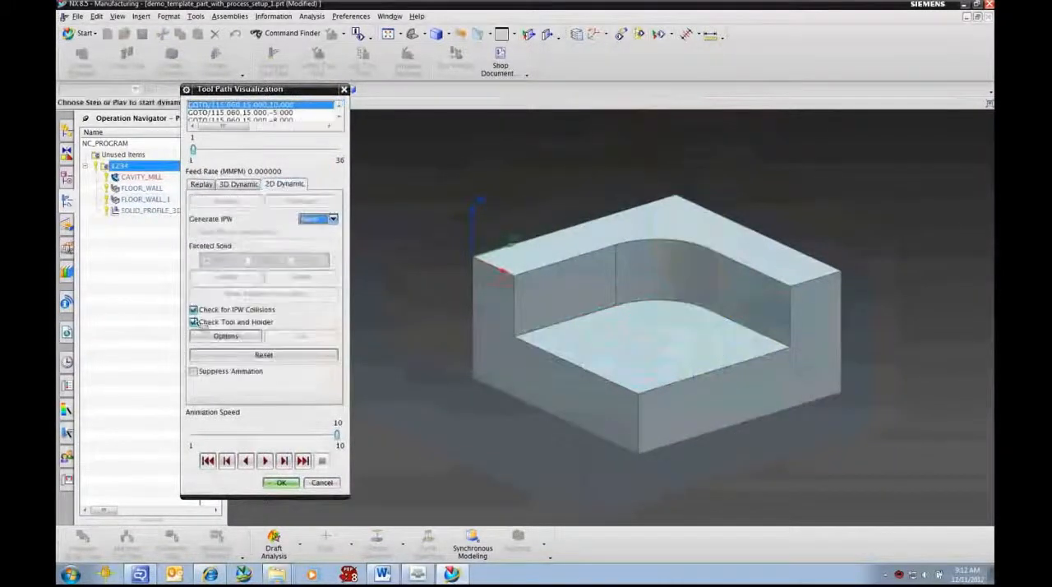
pyautogui.click(266, 461)
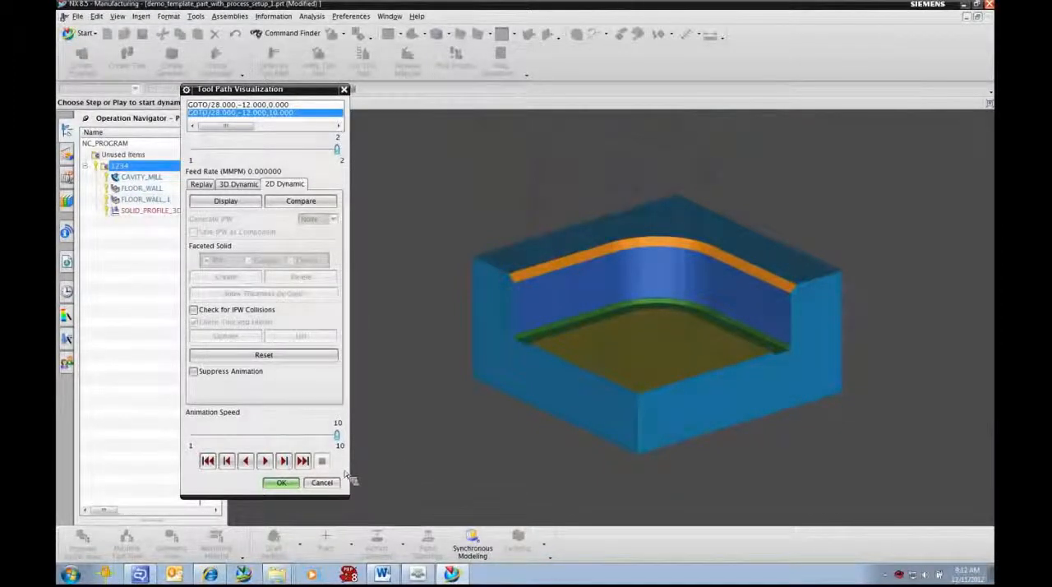
pyautogui.moveTo(221, 574)
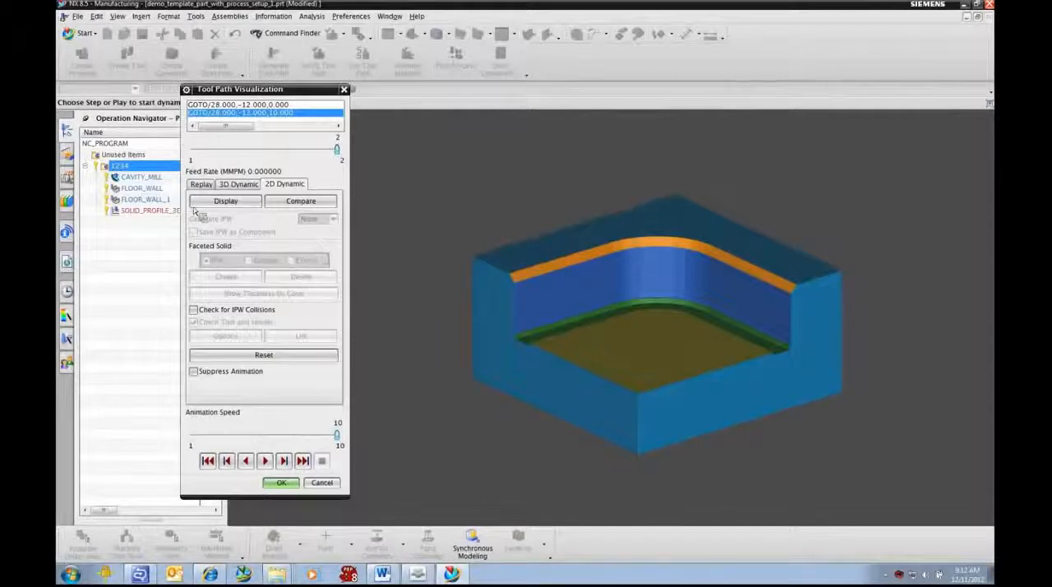
pyautogui.click(281, 484)
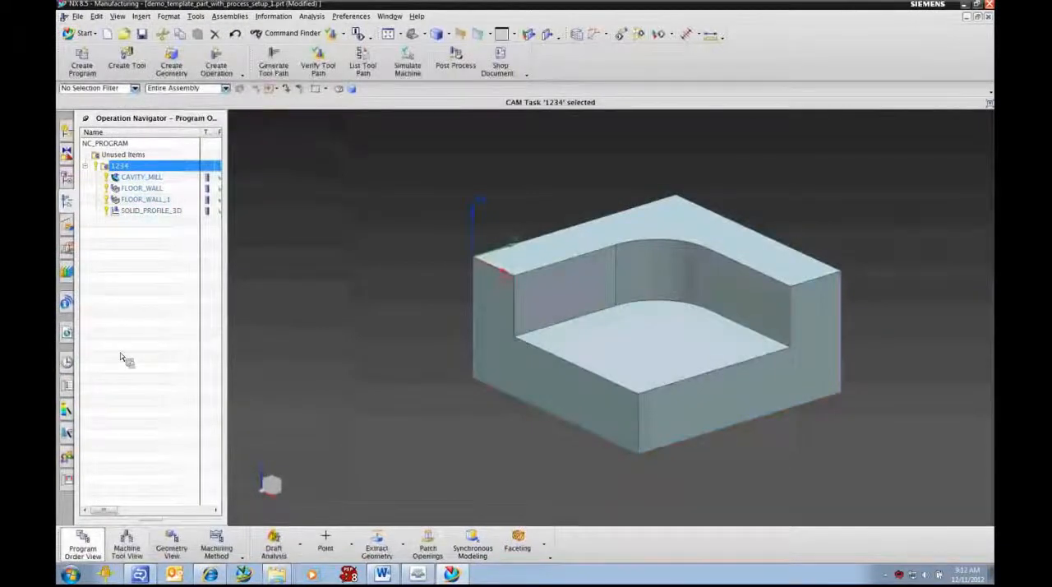
# Step: Review the tool assignments in the machine tool view and highlight the MY_POCKET geometry group in the geometry view
pyautogui.click(132, 547)
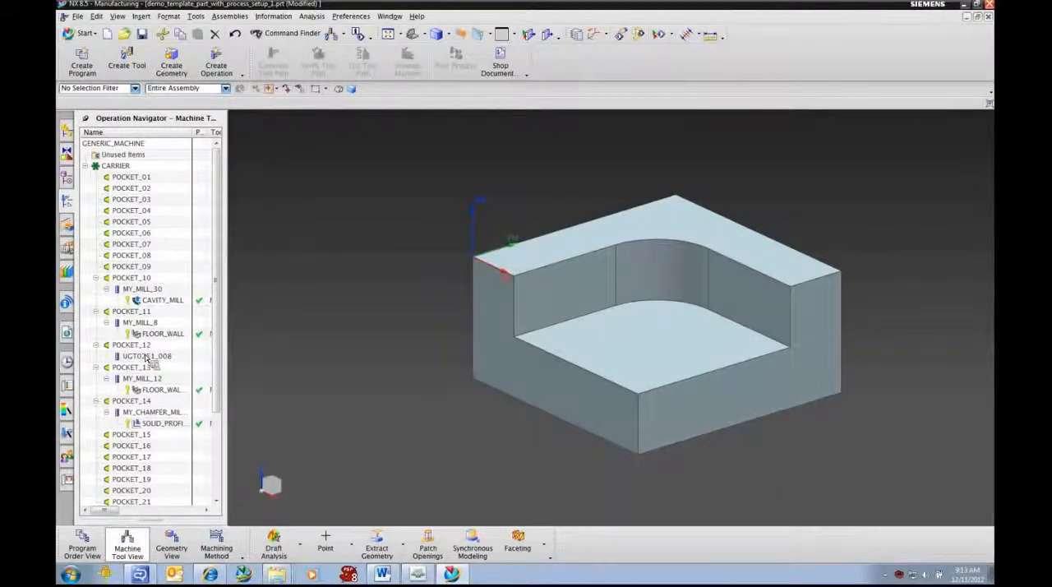
pyautogui.click(179, 547)
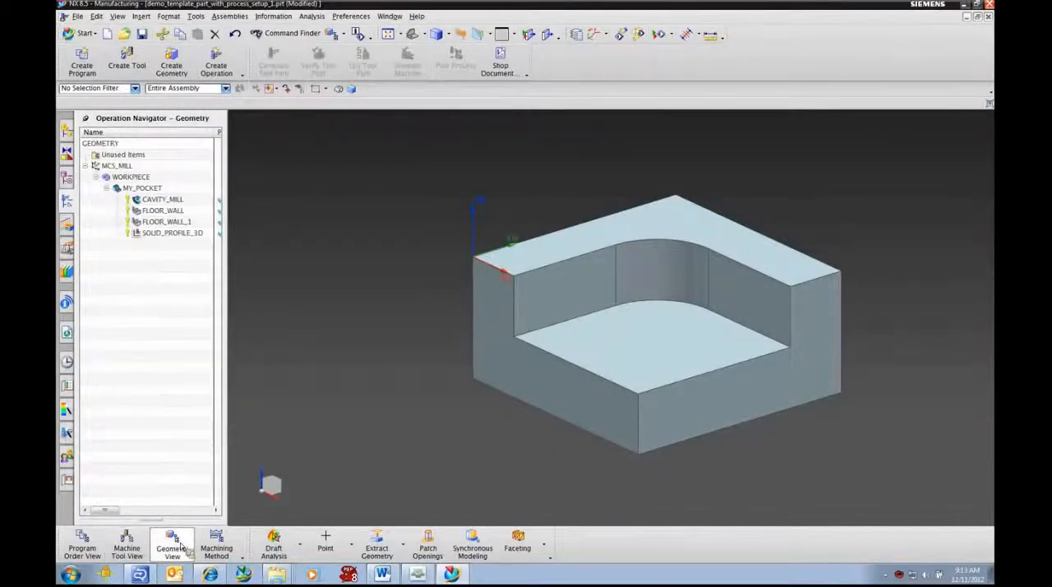
pyautogui.click(142, 189)
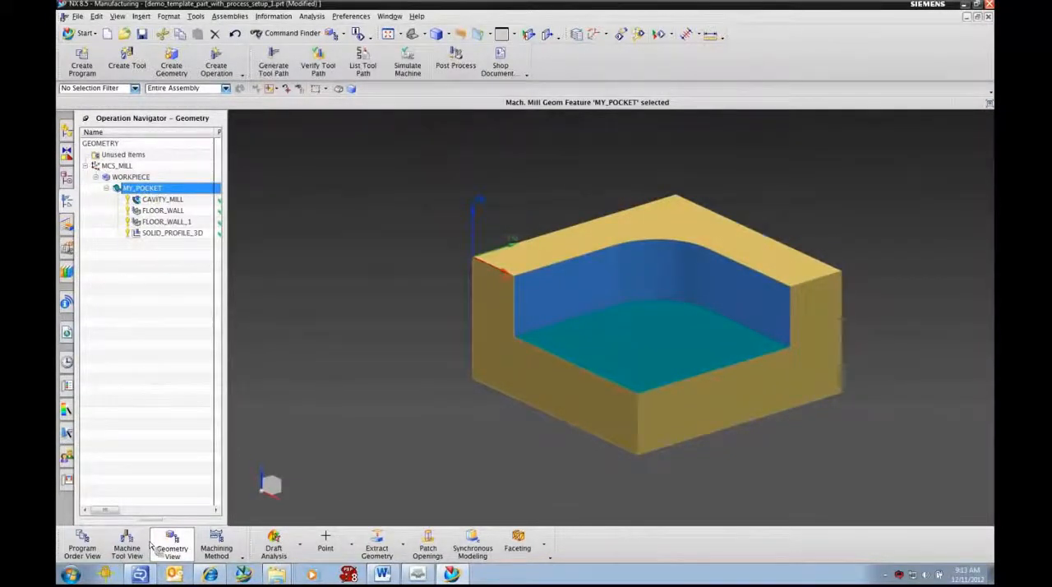
# Step: Examine the MILL_FINISH_PINK group in the machining method view and display its FLOOR_WALL and SOLID_PROFILE_3D tool paths
pyautogui.click(216, 548)
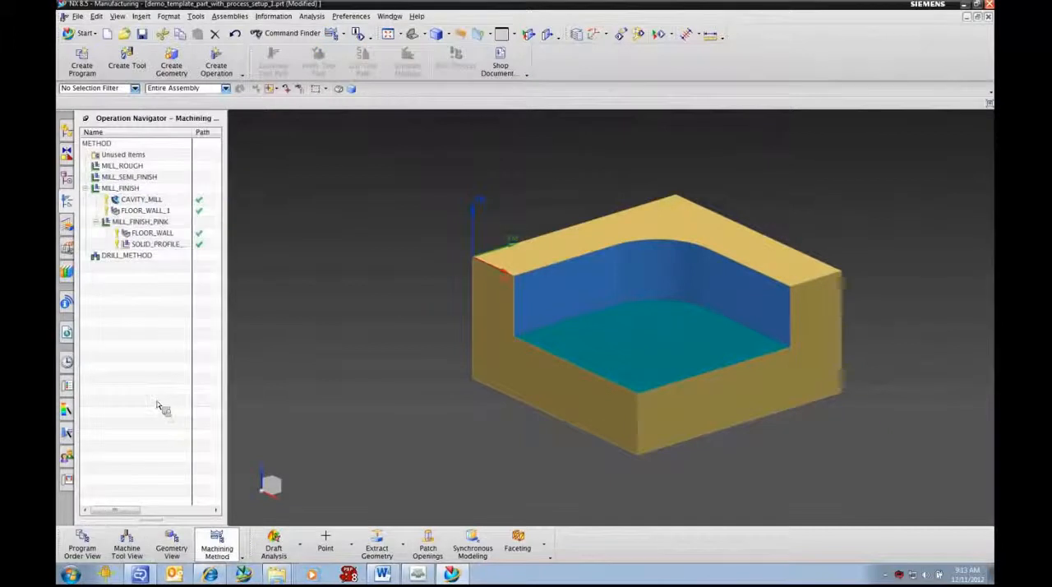
pyautogui.click(146, 222)
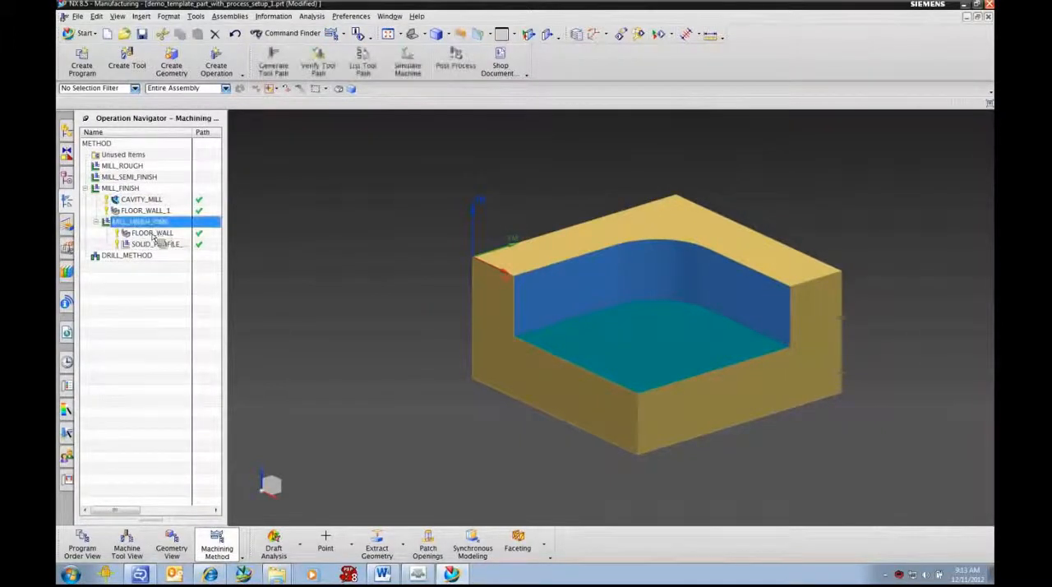
pyautogui.click(148, 244)
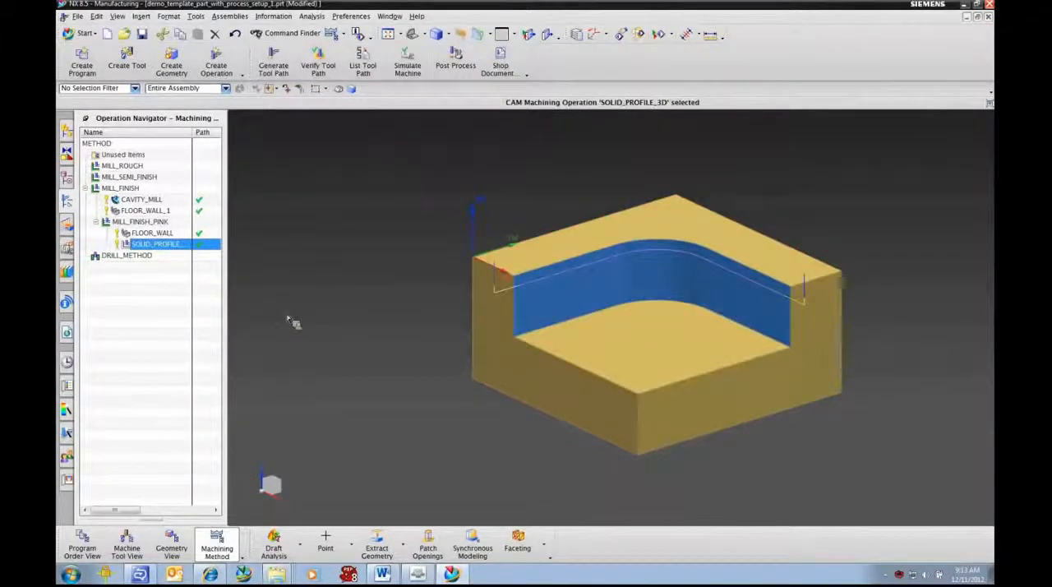
pyautogui.click(160, 236)
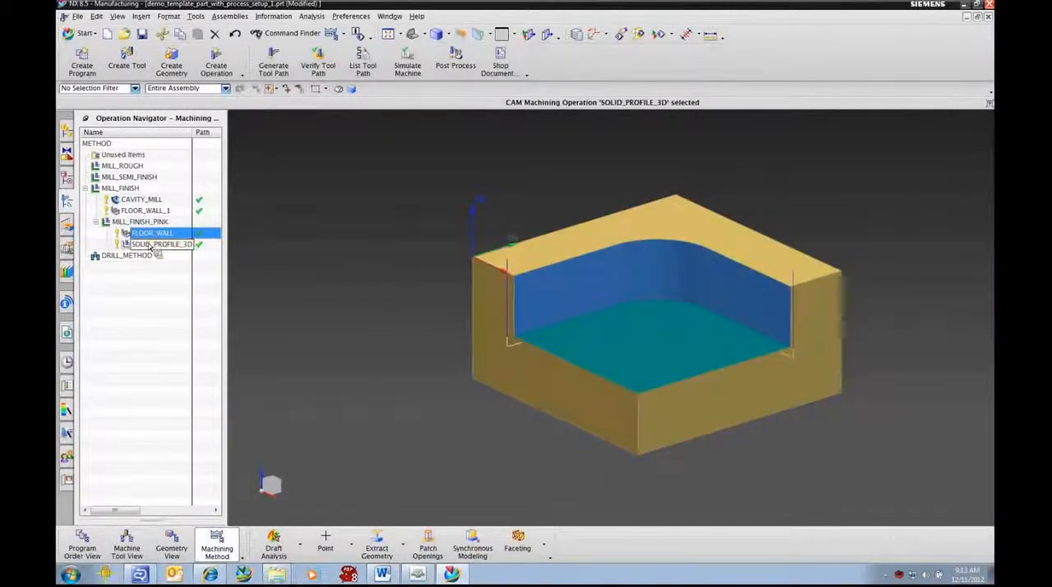
pyautogui.click(150, 245)
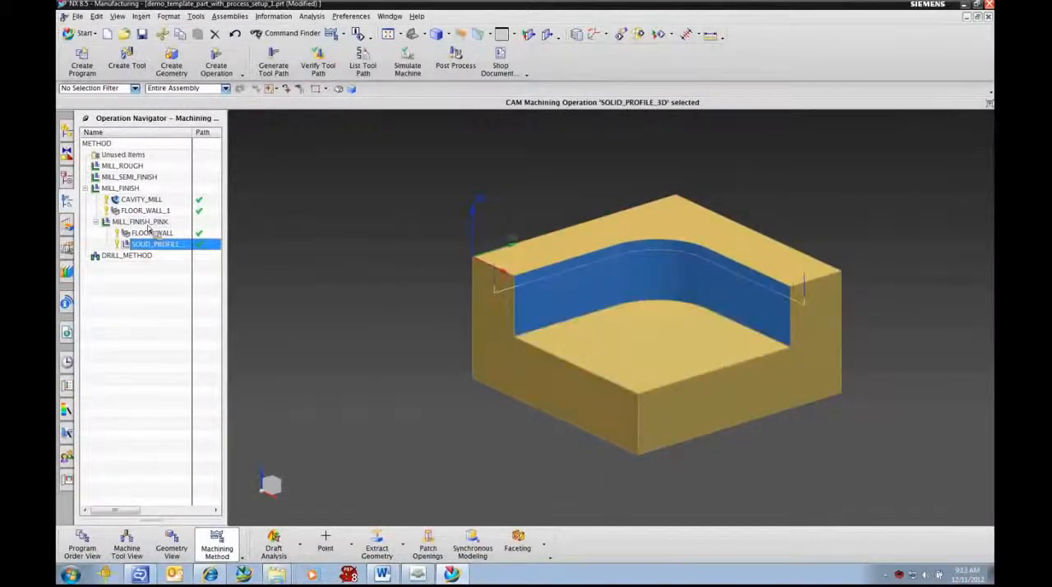
# Step: Copy the MY_POCKET geometry group together with its operations from the geometry view
pyautogui.click(93, 538)
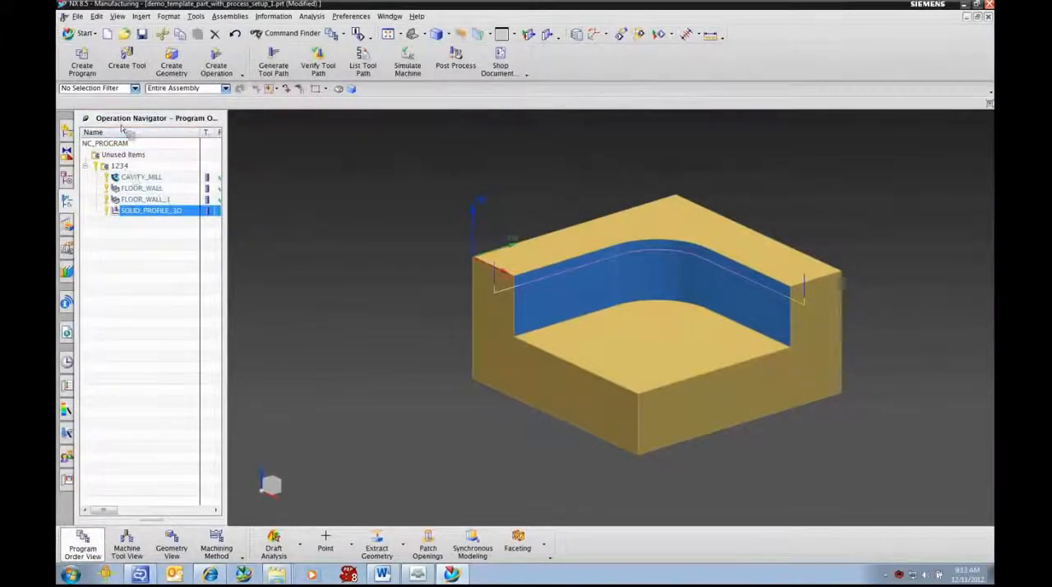
pyautogui.click(171, 548)
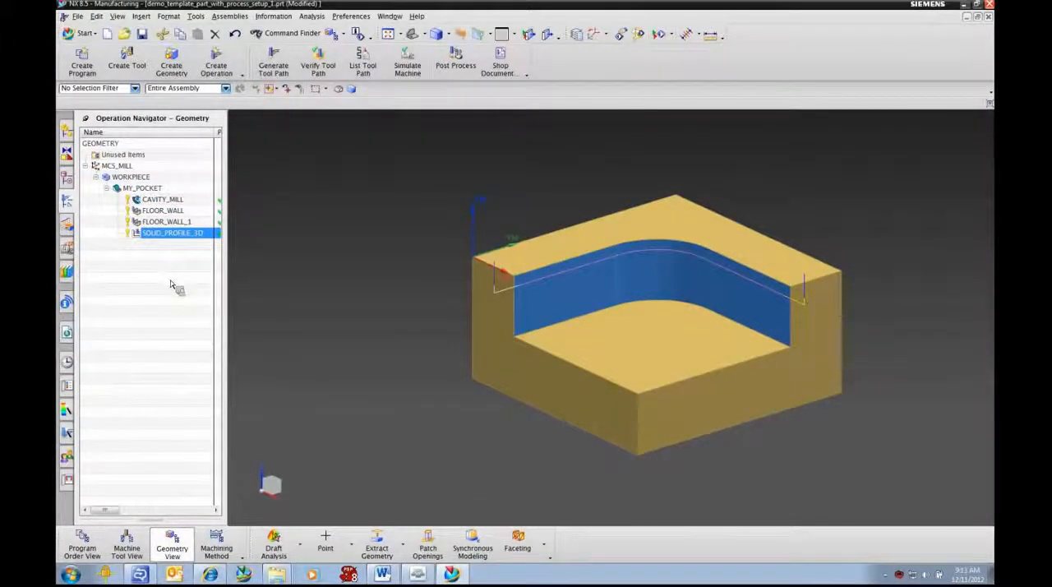
pyautogui.click(132, 190)
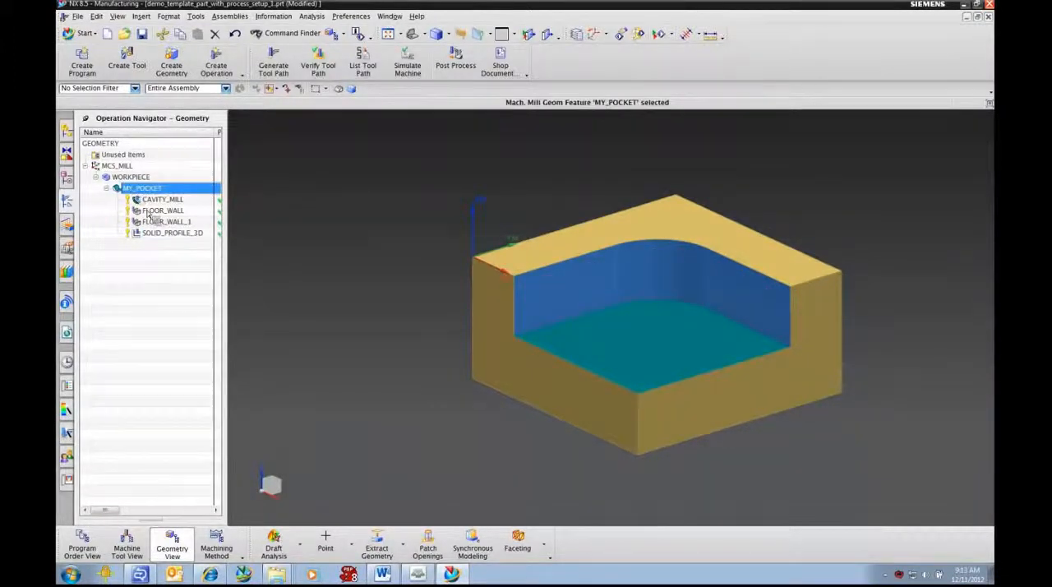
pyautogui.click(150, 190)
pyautogui.rightClick(144, 195)
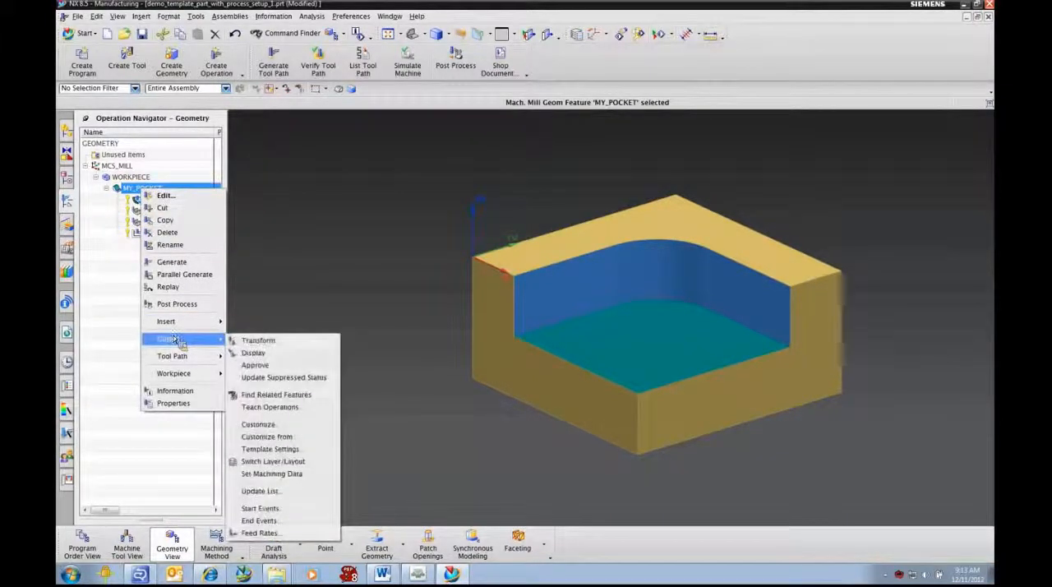
pyautogui.click(170, 221)
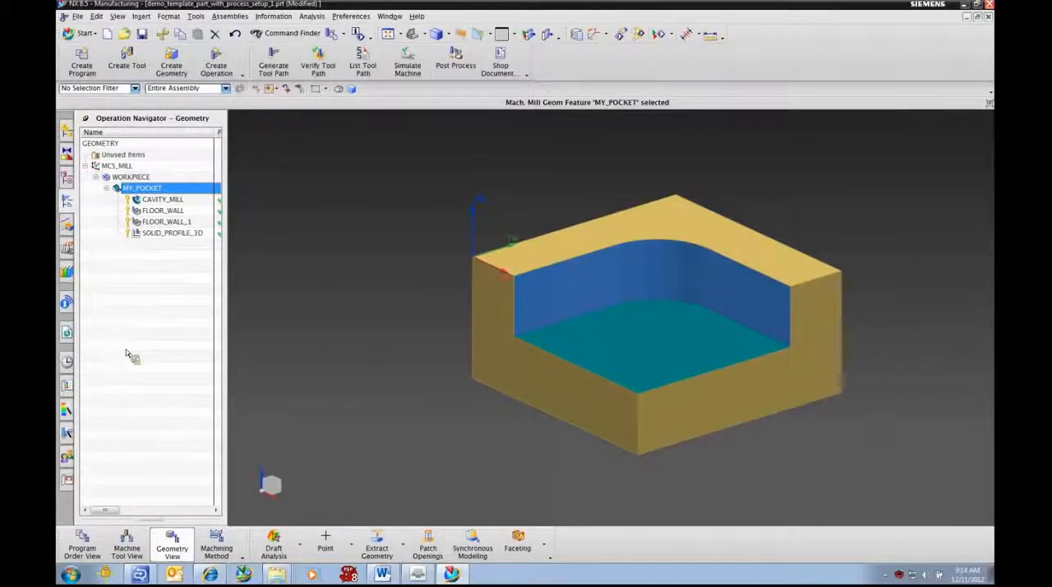
# Step: Open the recent part mill_contour.prt and show its operations in the Operation Navigator
pyautogui.click(69, 363)
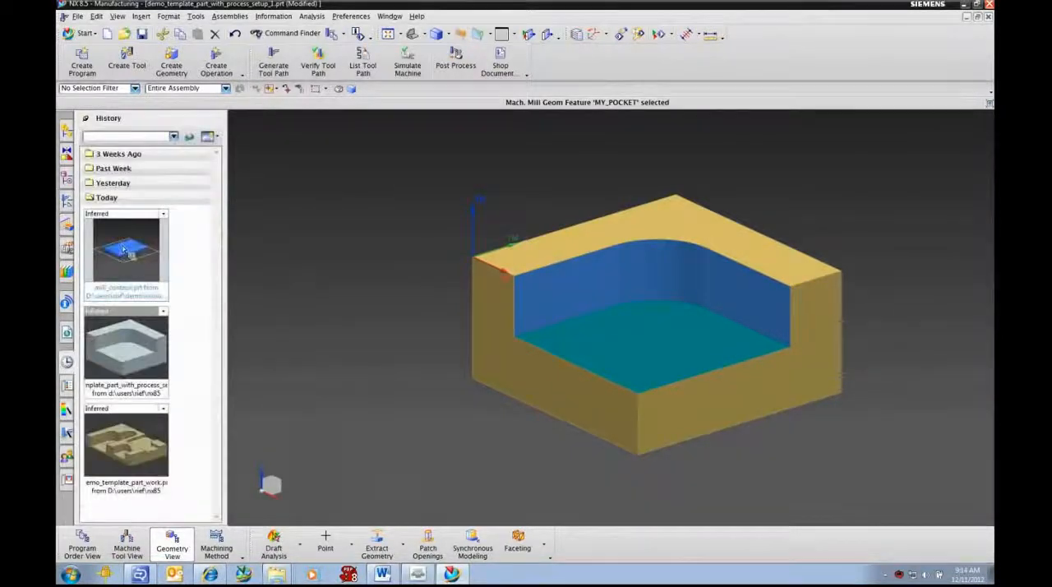
pyautogui.click(122, 258)
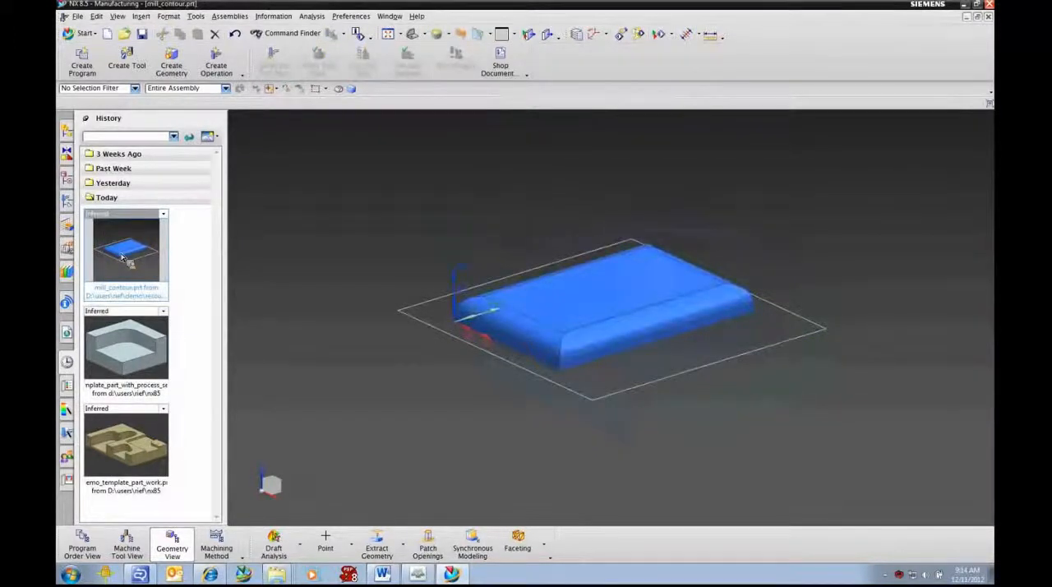
pyautogui.click(67, 199)
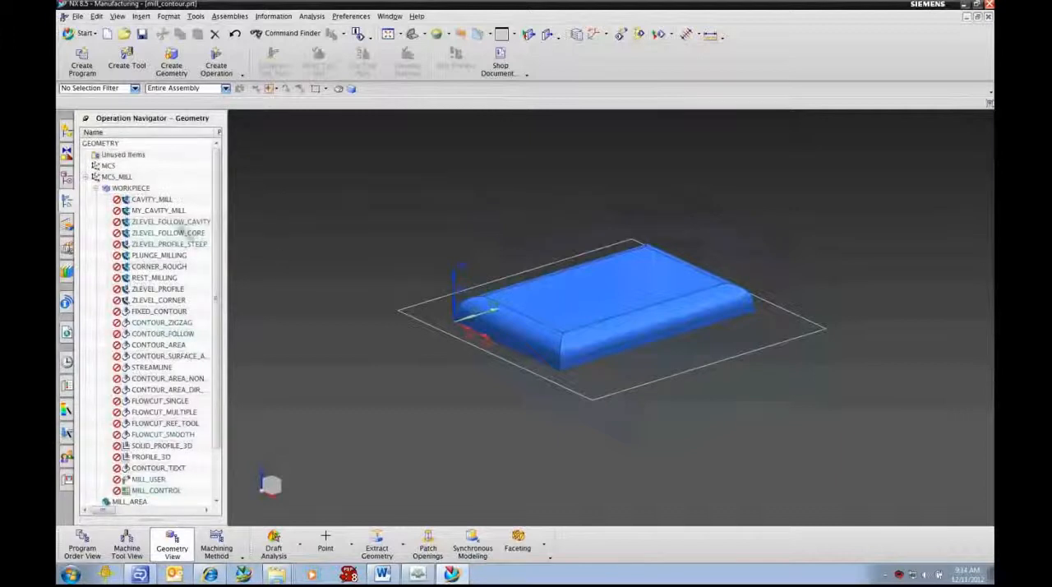
# Step: Select MY_CAVITY_MILL and examine where it sits in the machine tool, program order and machining method views
pyautogui.click(156, 211)
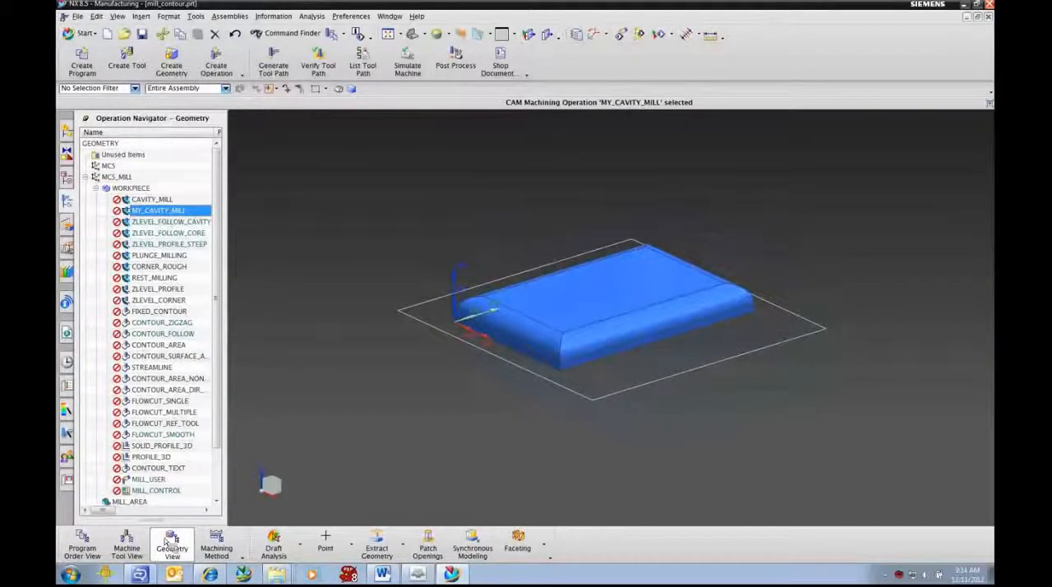
pyautogui.click(139, 547)
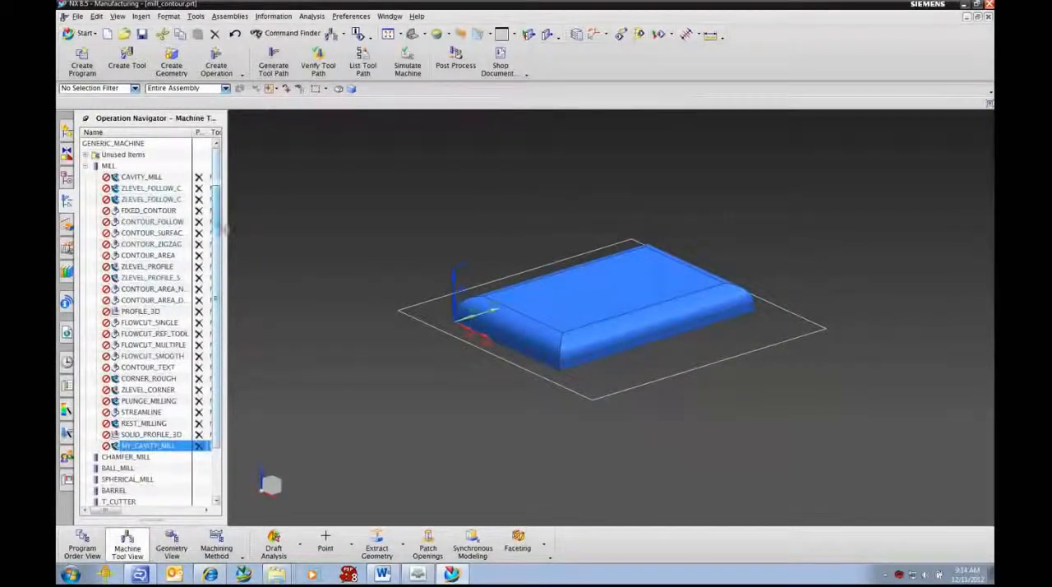
pyautogui.scroll(-2, 212, 251)
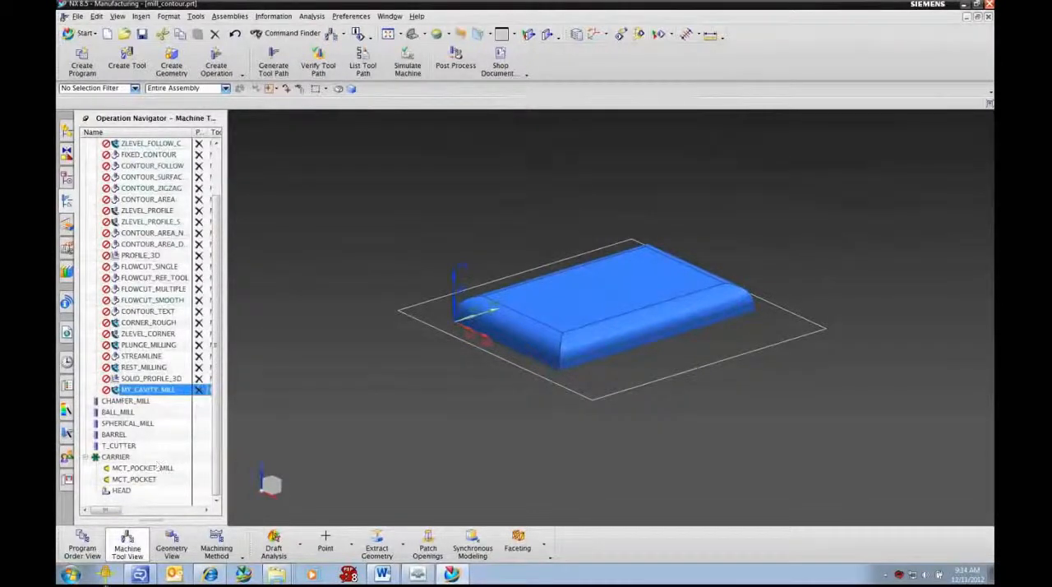
pyautogui.click(83, 548)
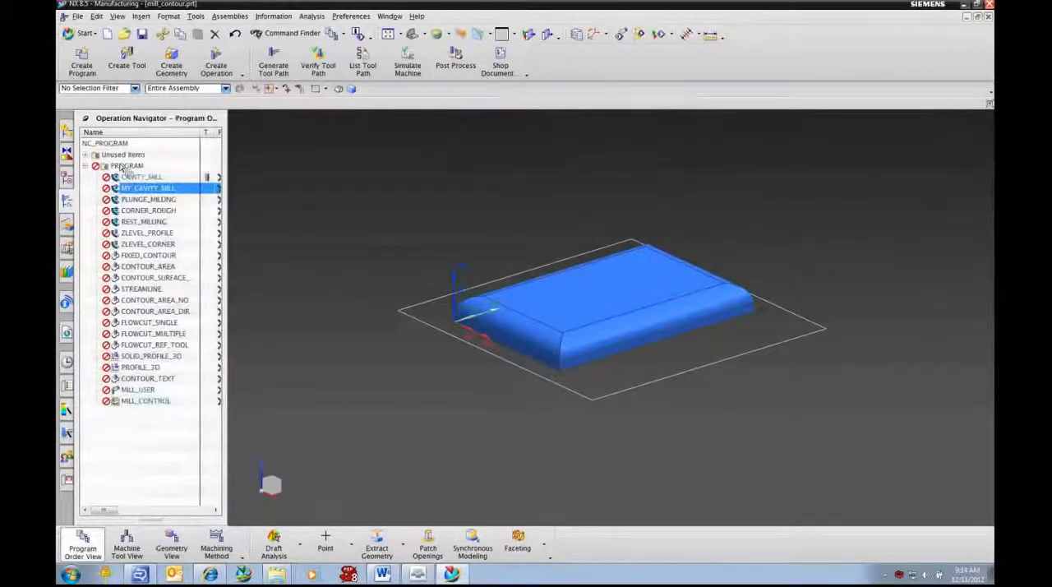
pyautogui.click(214, 549)
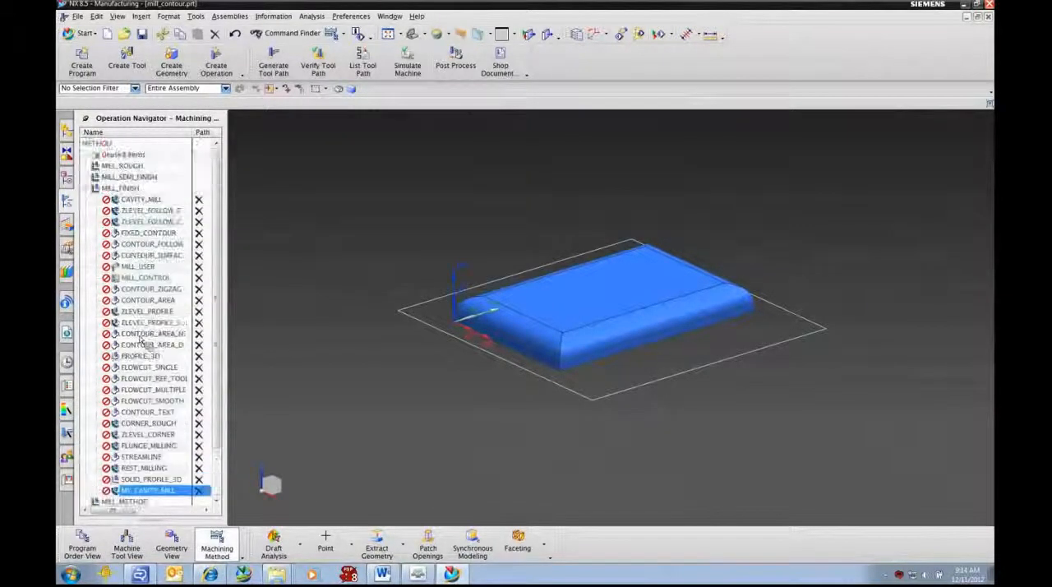
# Step: Paste the copied MY_POCKET group after MILL_GEOM in the geometry view and expand it to show its operations
pyautogui.click(172, 546)
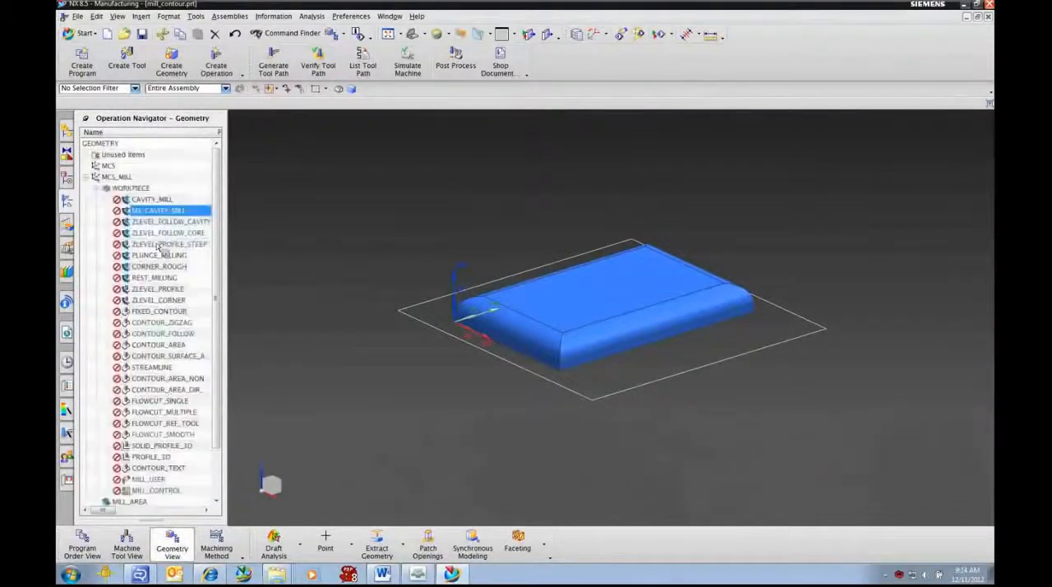
pyautogui.scroll(-2, 128, 216)
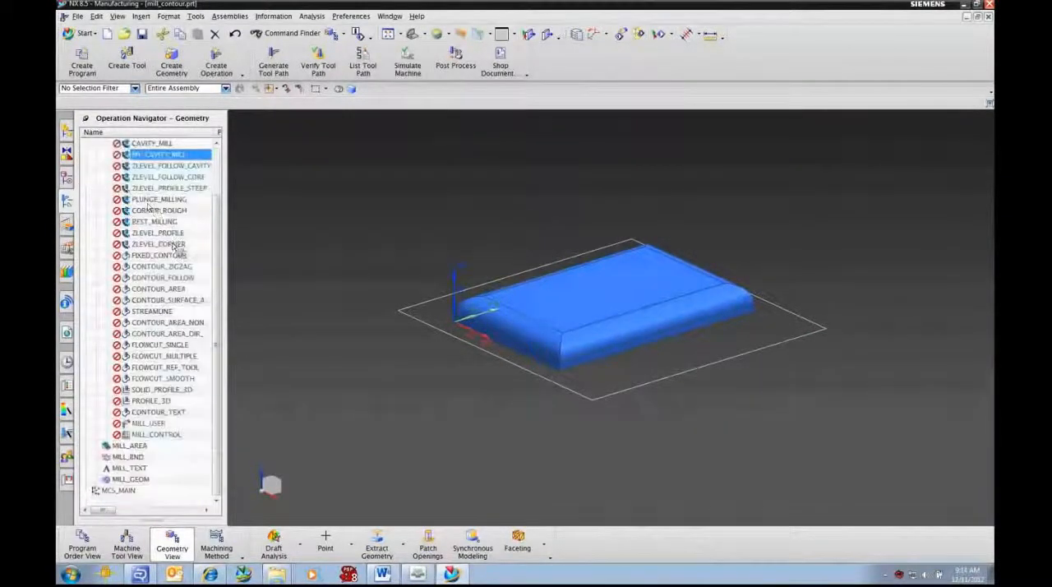
pyautogui.click(131, 480)
pyautogui.rightClick(133, 473)
pyautogui.click(137, 483)
pyautogui.rightClick(136, 484)
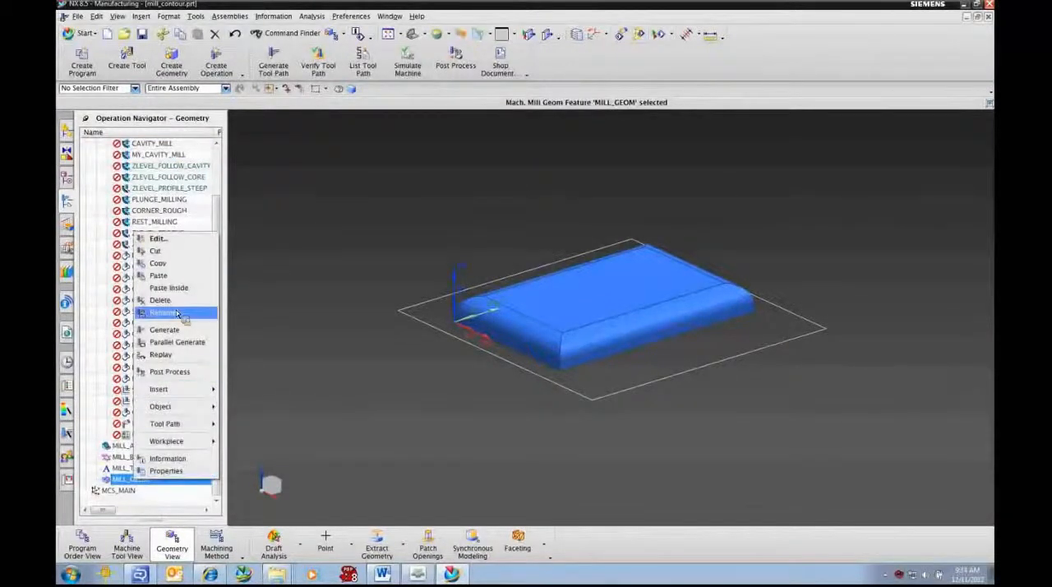
pyautogui.click(158, 278)
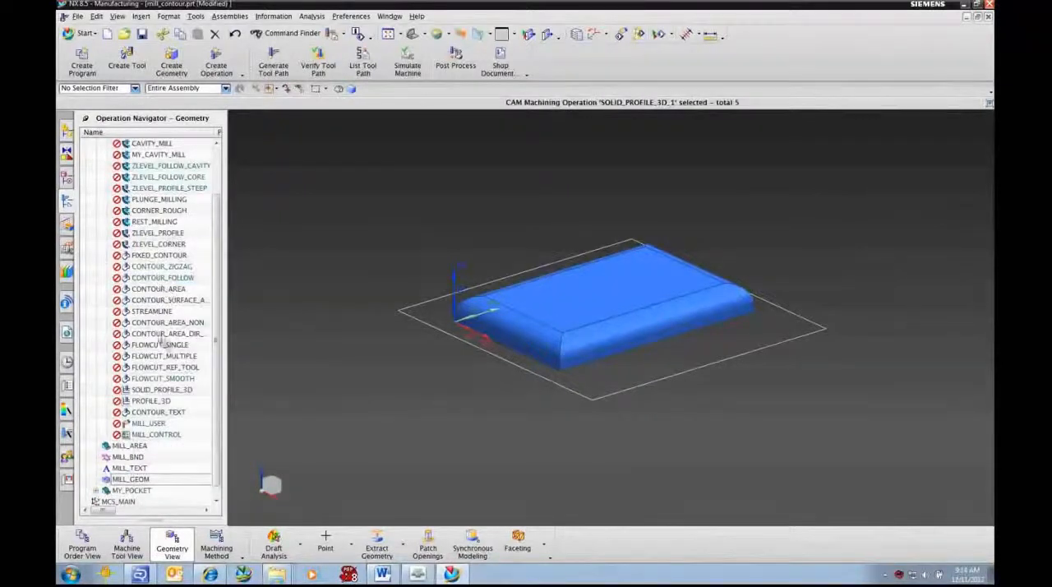
pyautogui.click(138, 490)
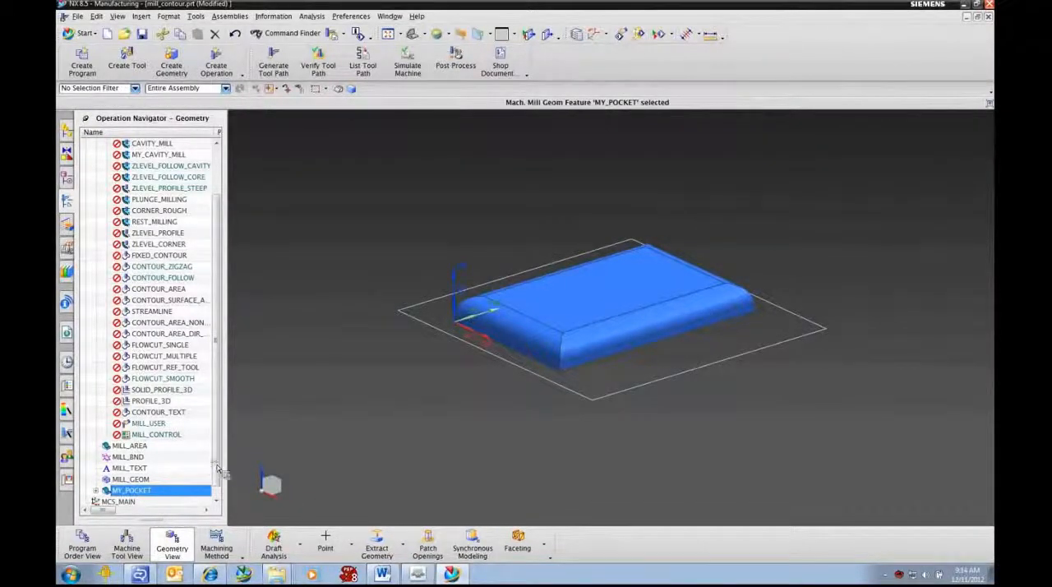
pyautogui.scroll(-1, 212, 483)
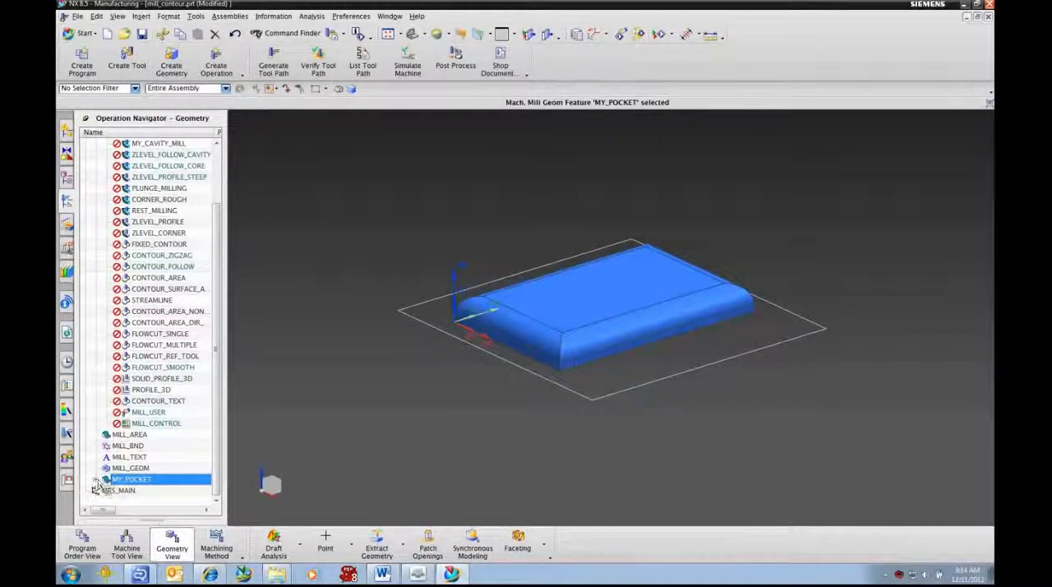
pyautogui.click(95, 481)
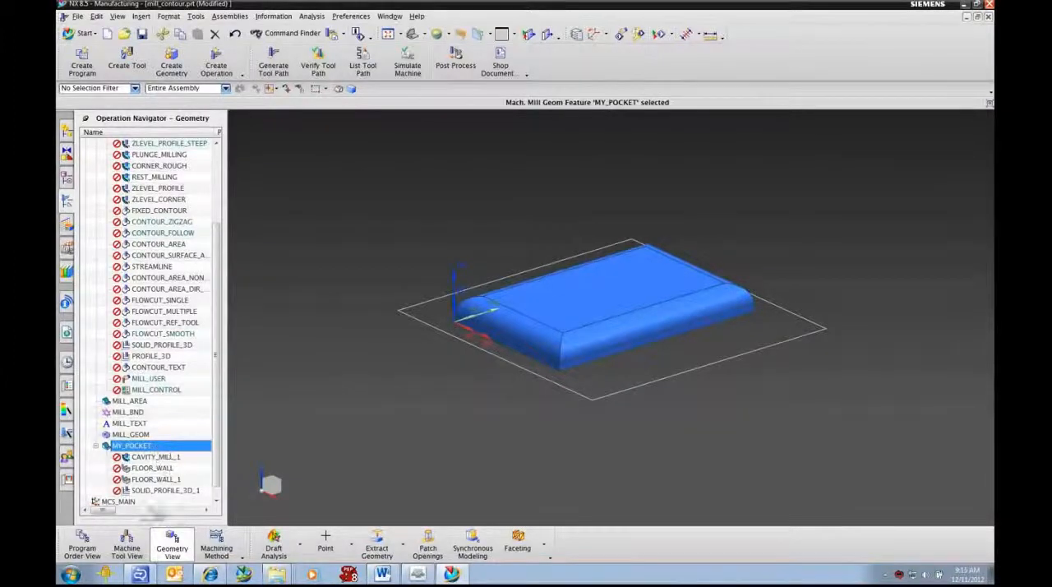
# Step: Examine where the pasted tools, MILL_FINISH_PINK method and operations sit in the machine tool, machining method and program order views, expanding POCKET_10 and program 1234
pyautogui.click(128, 550)
pyautogui.scroll(-1, 141, 427)
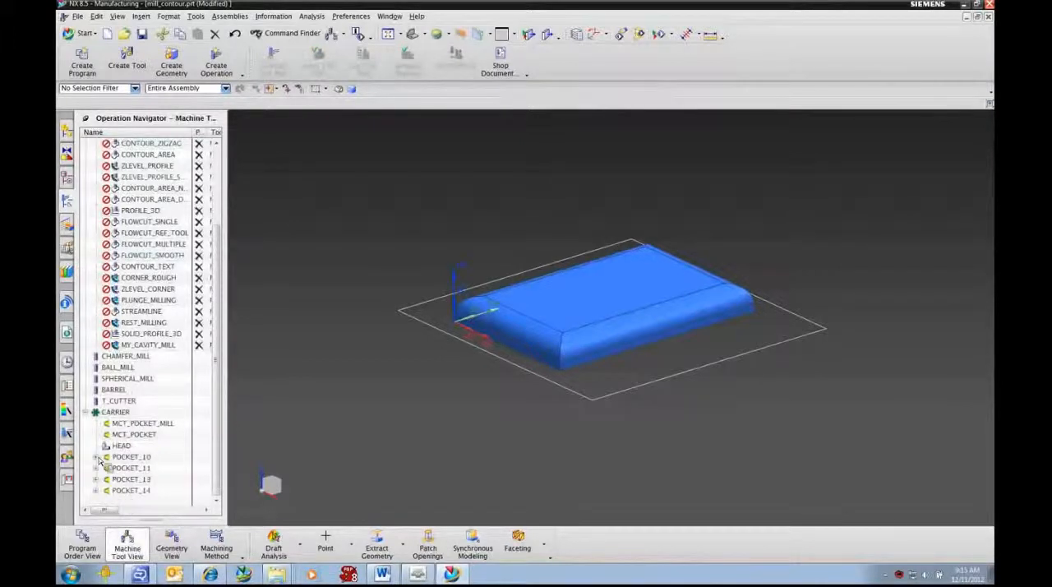
pyautogui.moveTo(99, 463); pyautogui.dragTo(118, 472)
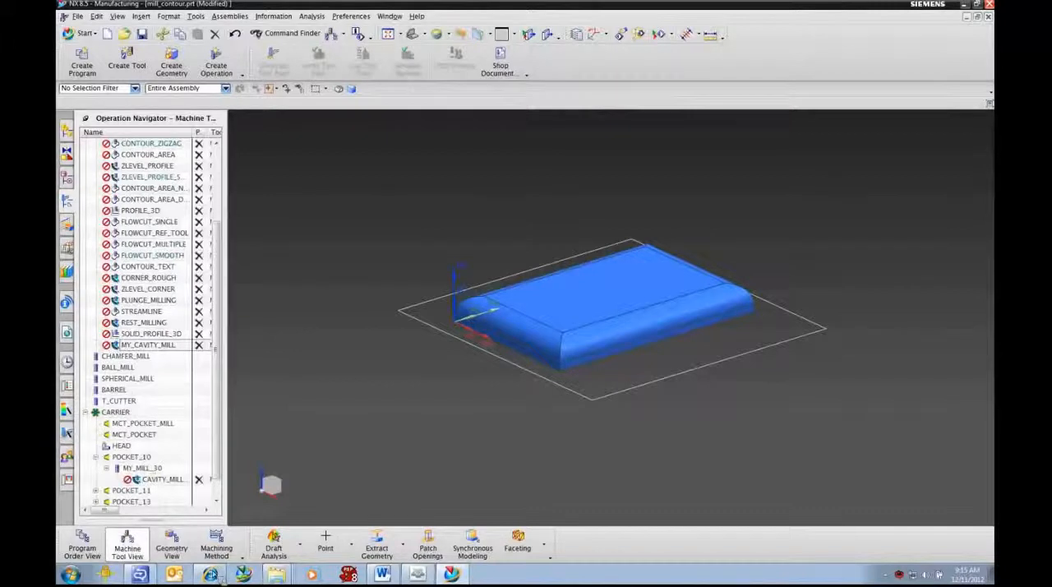
pyautogui.click(217, 547)
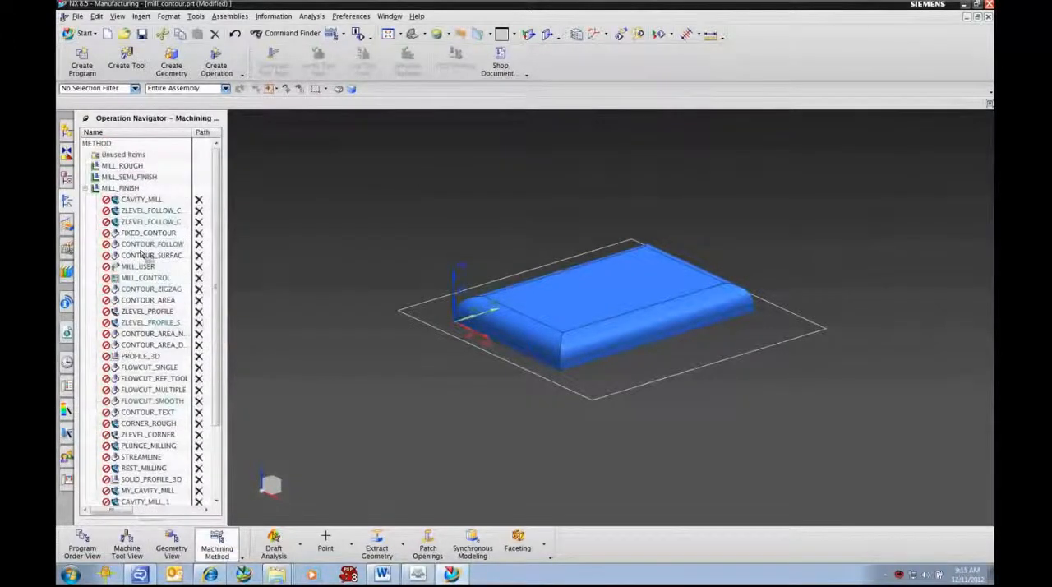
pyautogui.scroll(-3, 144, 256)
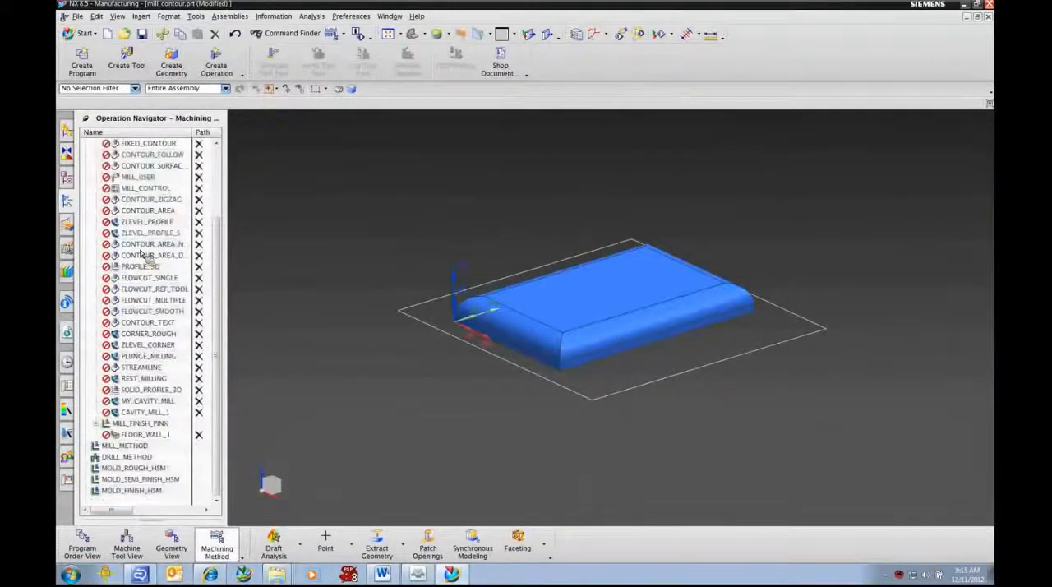
pyautogui.click(137, 424)
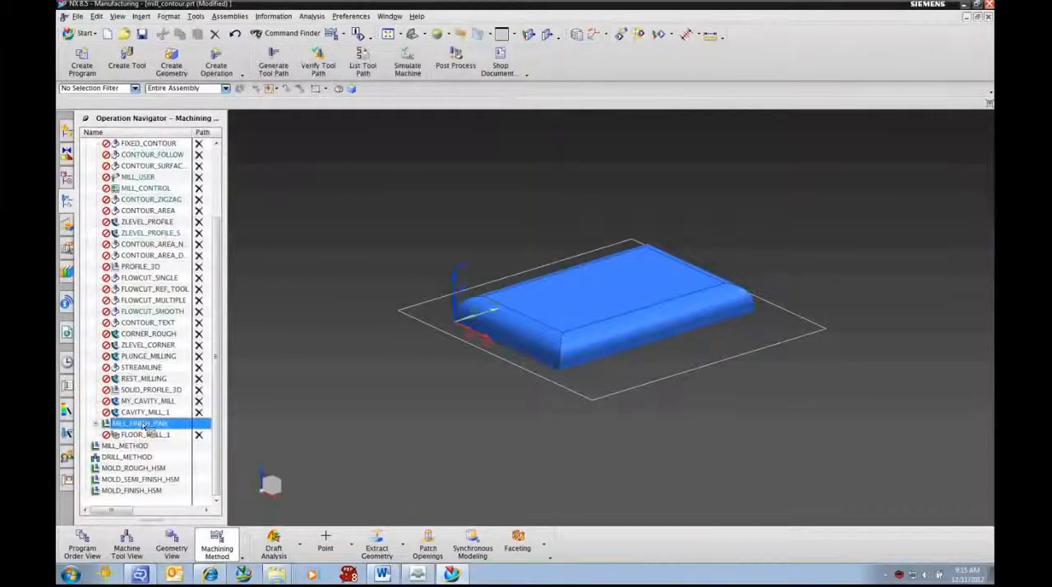
pyautogui.click(83, 548)
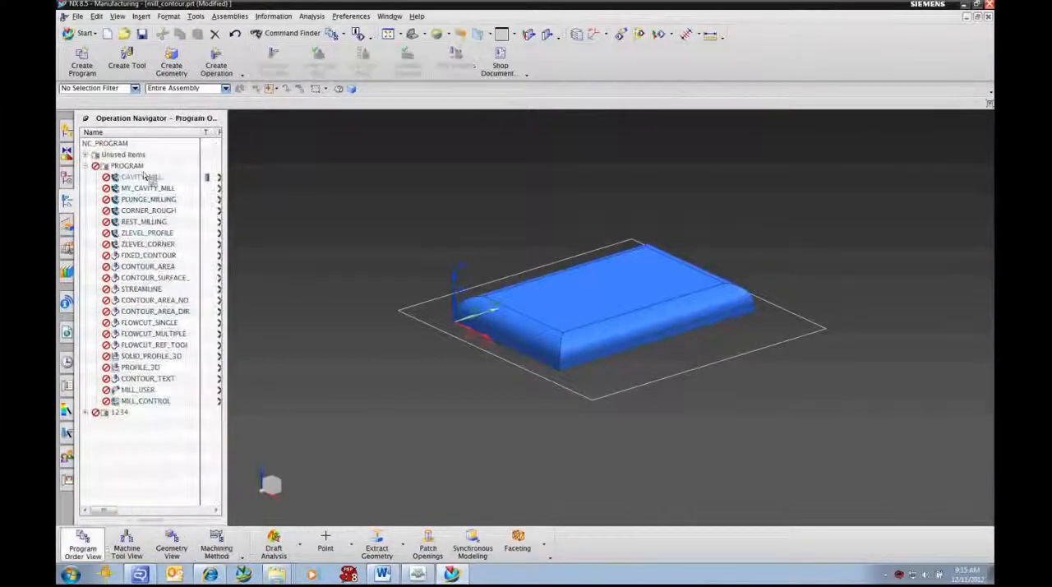
pyautogui.moveTo(133, 170); pyautogui.dragTo(100, 420)
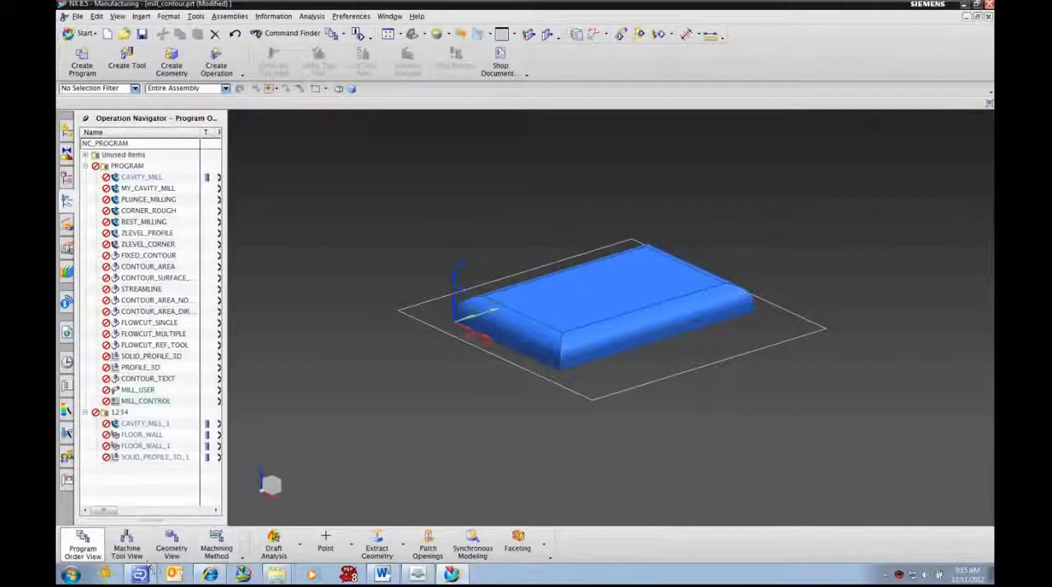
# Step: Set the template settings of the four MY_POCKET operations to Create if Parent is created, with Object can be used as a template turned off
pyautogui.click(173, 548)
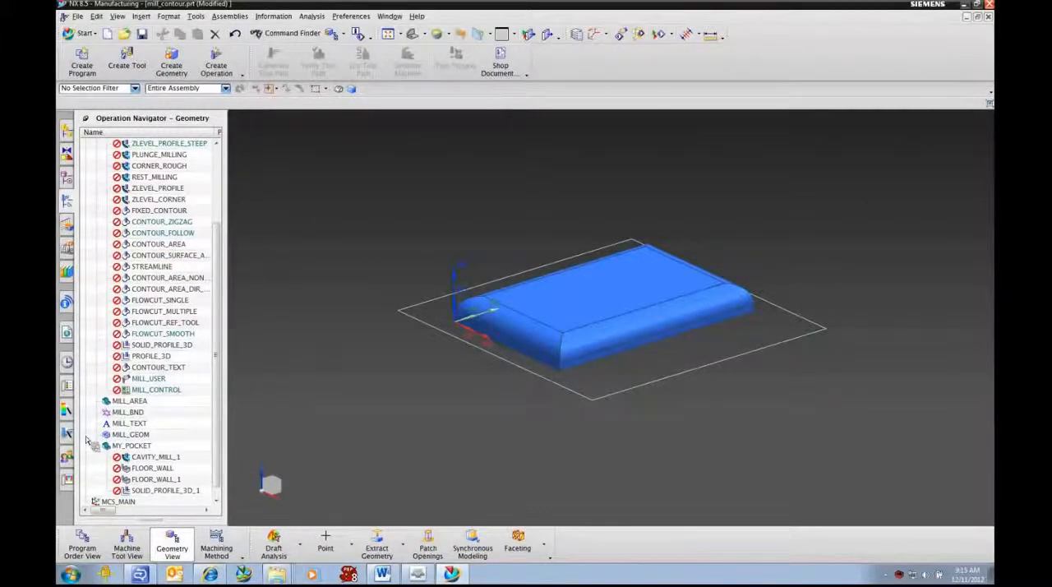
pyautogui.click(153, 457)
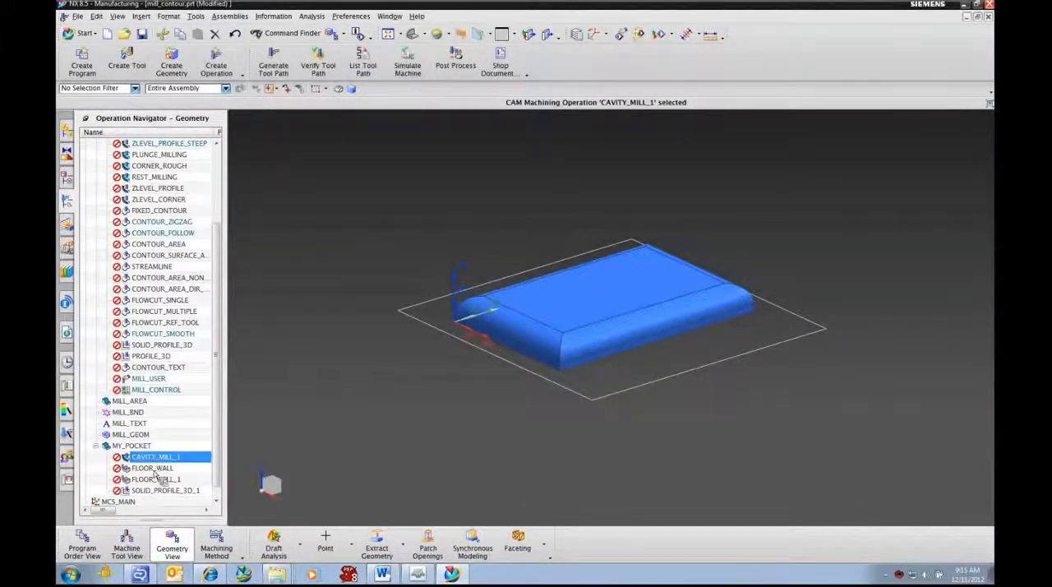
pyautogui.click(155, 469)
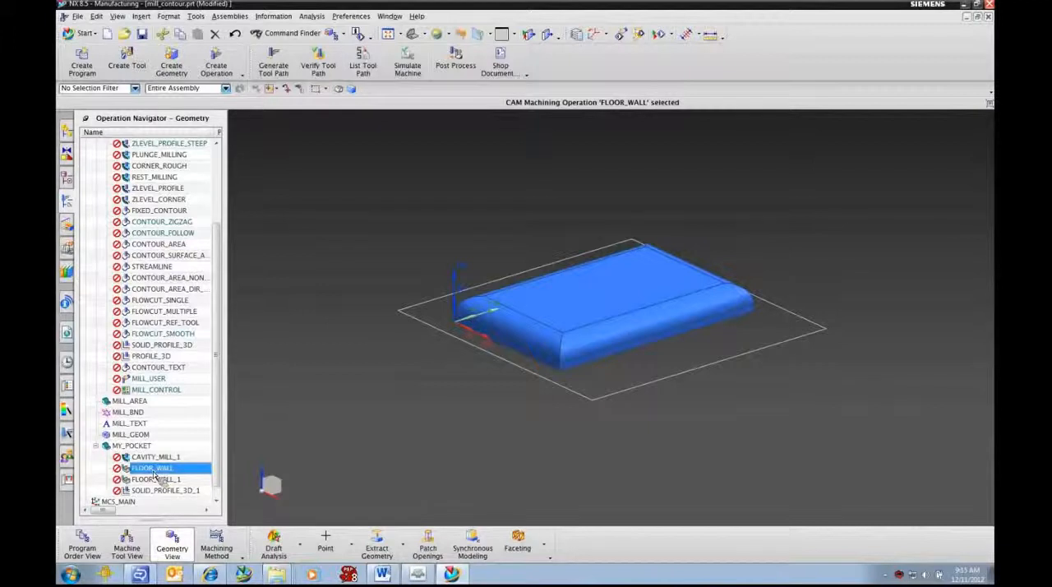
pyautogui.click(156, 480)
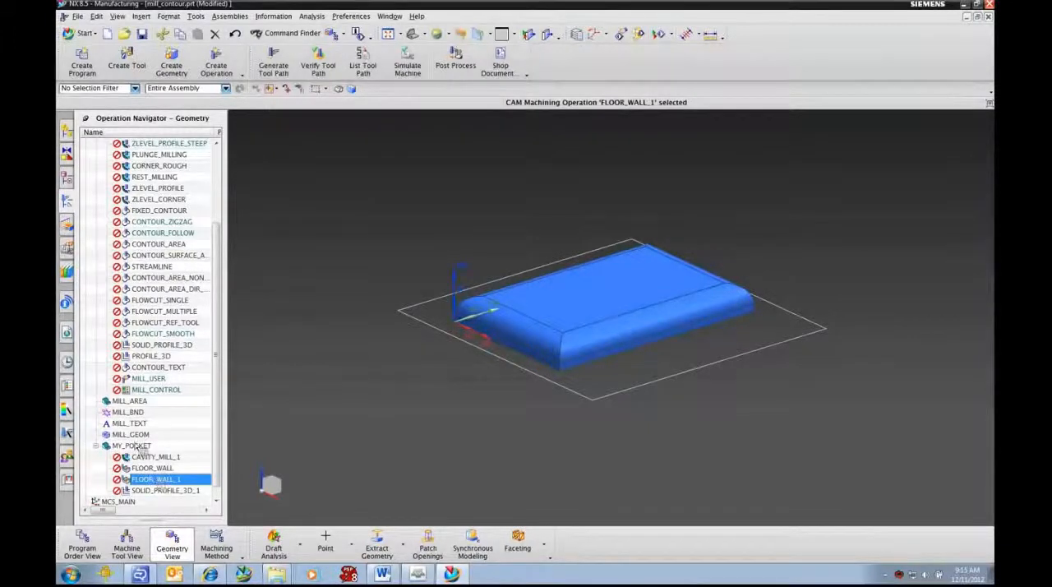
pyautogui.click(160, 458)
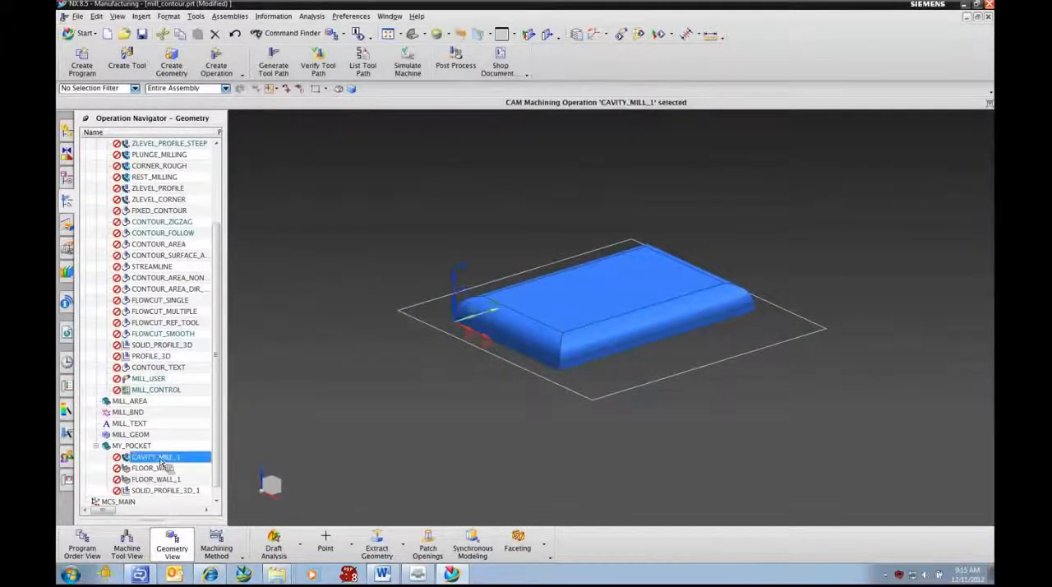
pyautogui.keyDown('shift'); pyautogui.click(162, 491); pyautogui.keyUp('shift')
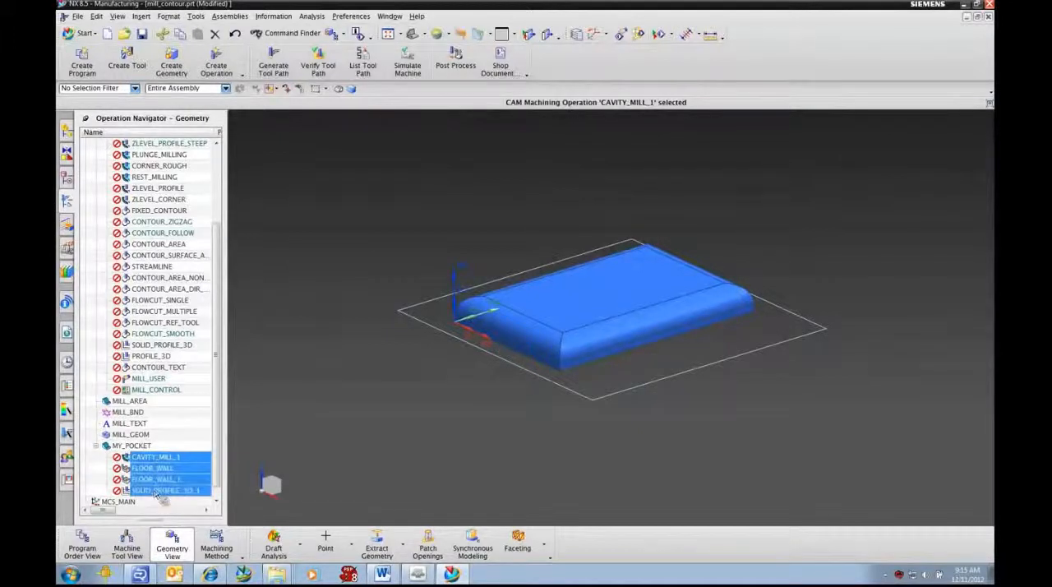
pyautogui.rightClick(164, 464)
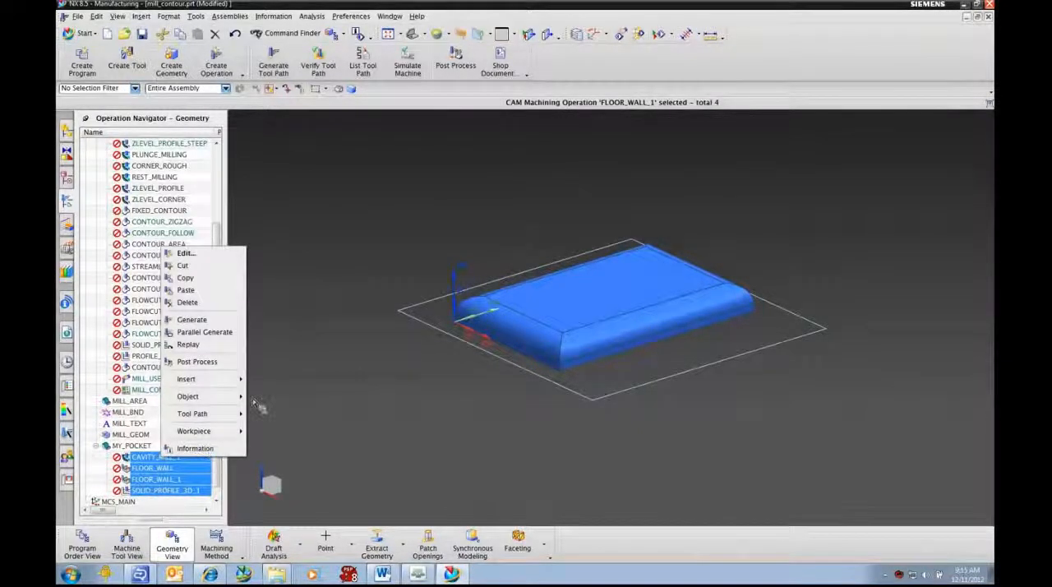
pyautogui.moveTo(249, 401)
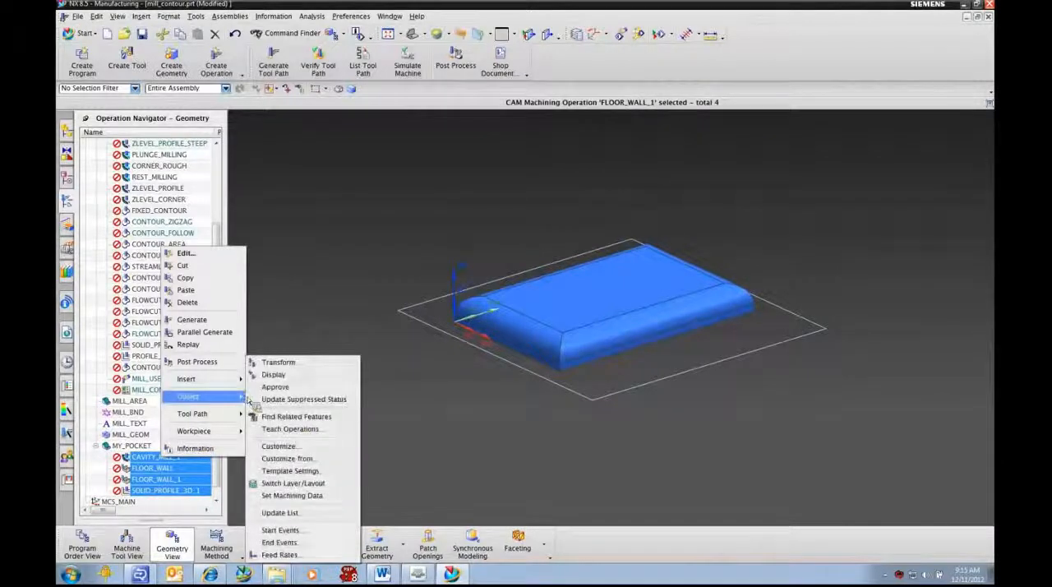
pyautogui.click(296, 470)
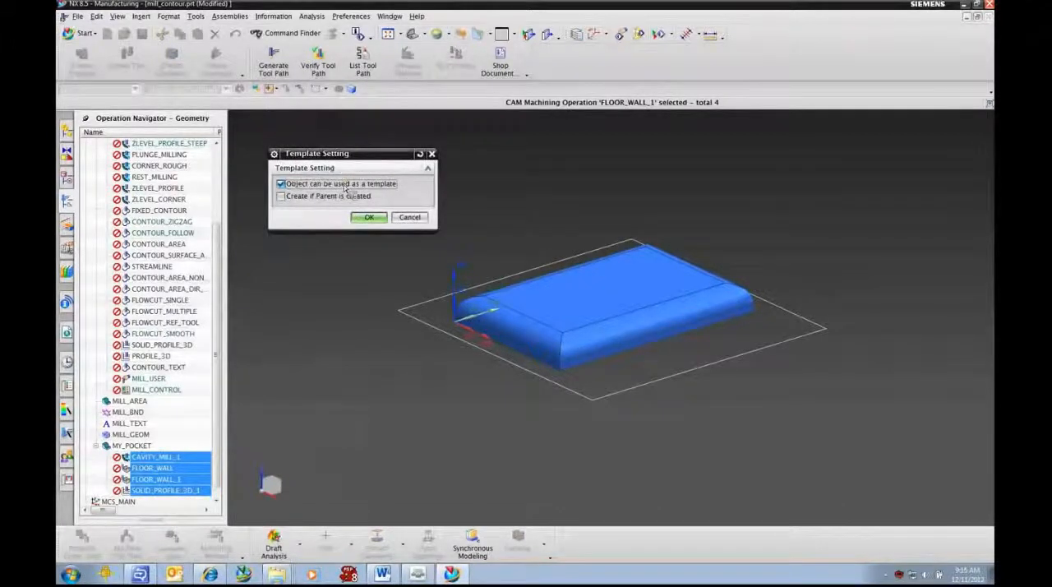
pyautogui.click(282, 185)
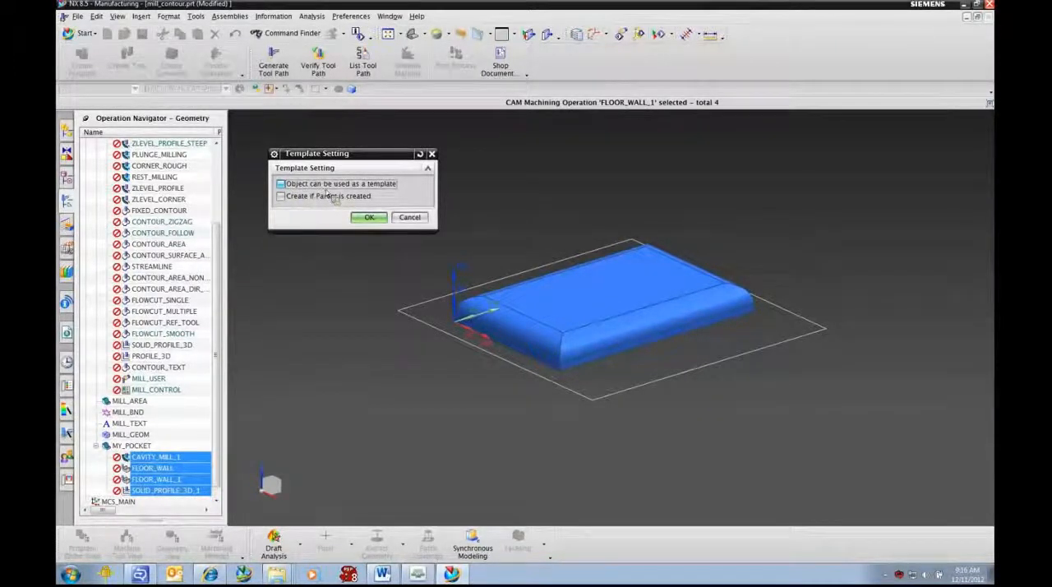
pyautogui.click(281, 196)
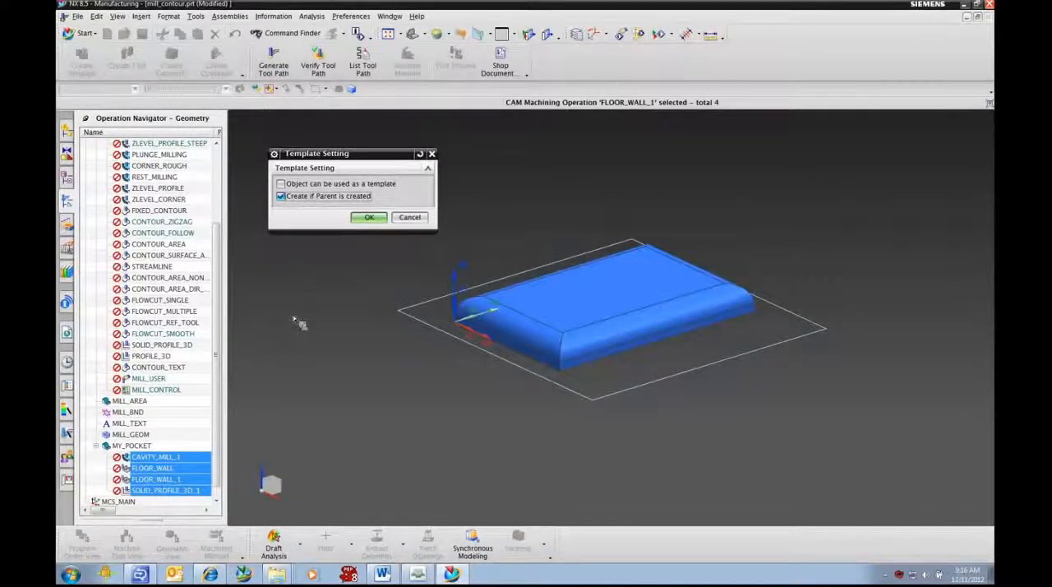
pyautogui.click(369, 217)
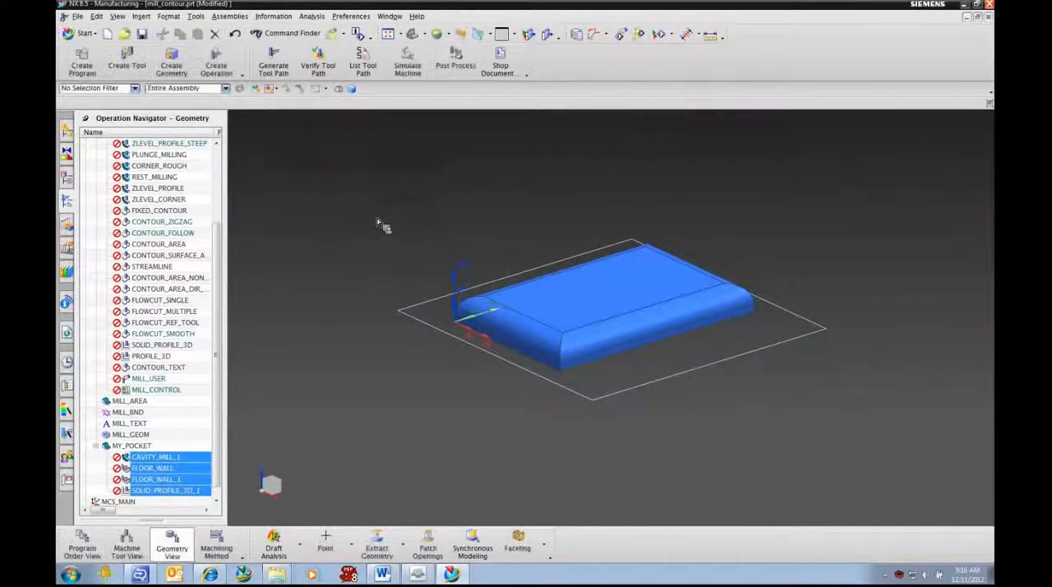
# Step: Accept the MY_POCKET group's template settings with only Object can be used as a template enabled, and collapse the WORKPIECE group
pyautogui.click(141, 445)
pyautogui.rightClick(149, 448)
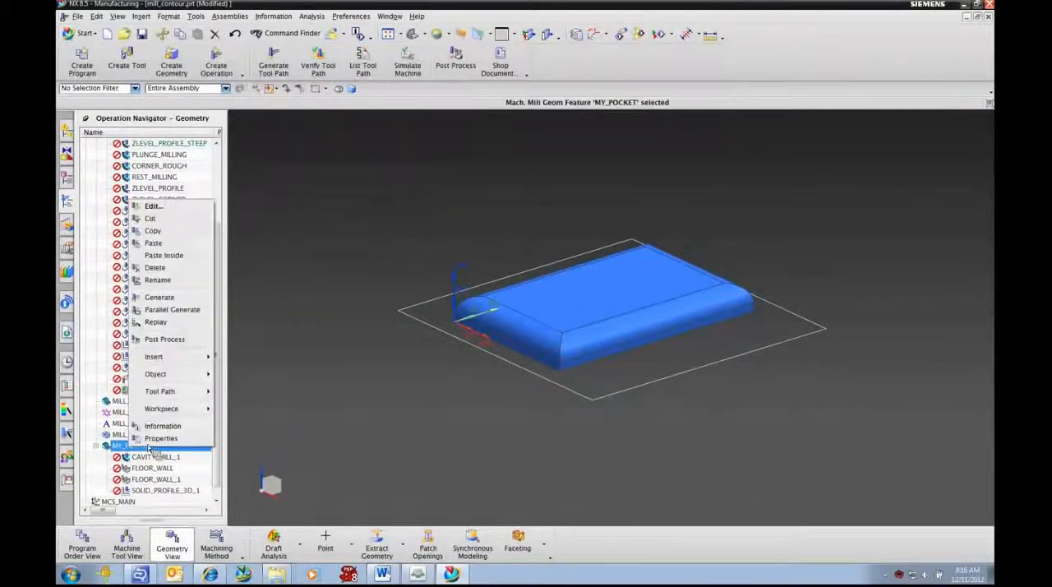
pyautogui.moveTo(177, 375)
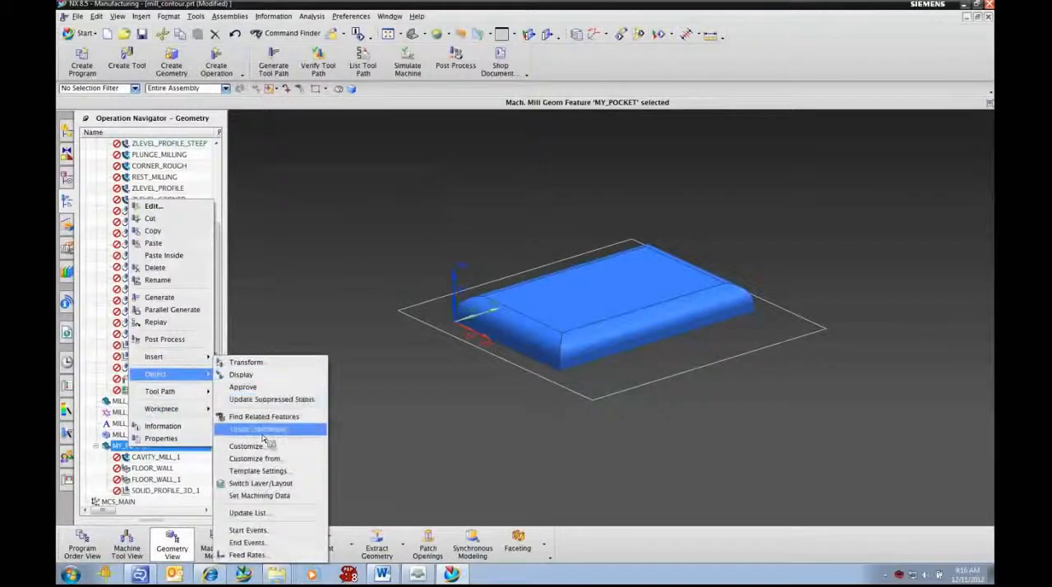
pyautogui.click(257, 470)
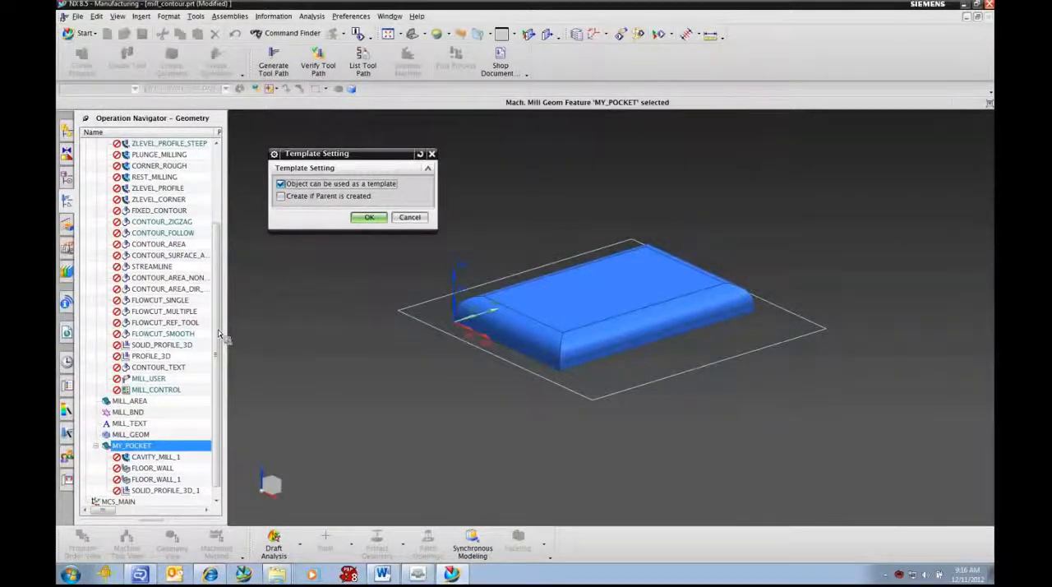
pyautogui.scroll(2, 224, 337)
pyautogui.moveTo(224, 310); pyautogui.dragTo(227, 258)
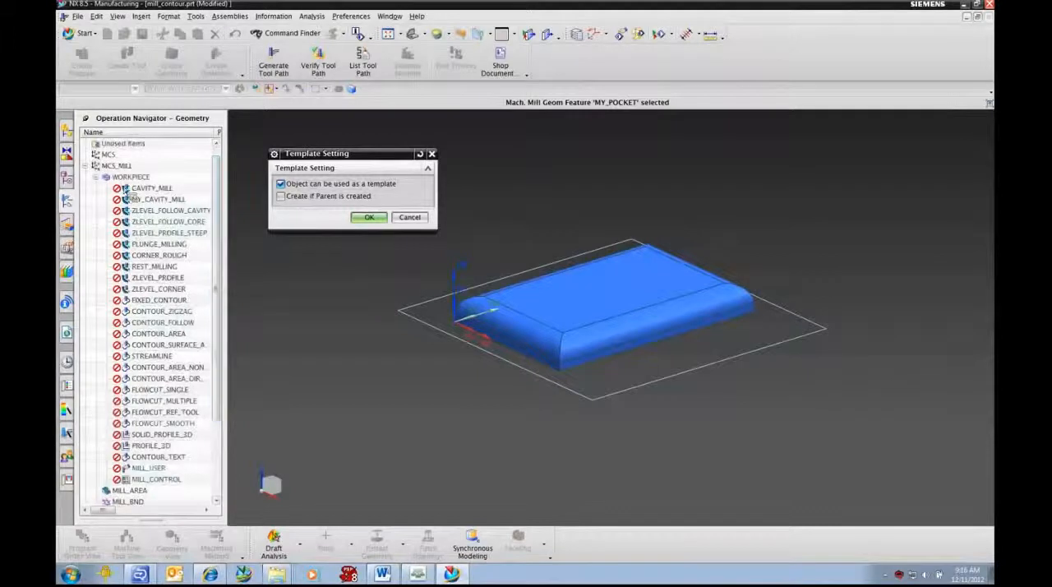
pyautogui.click(105, 180)
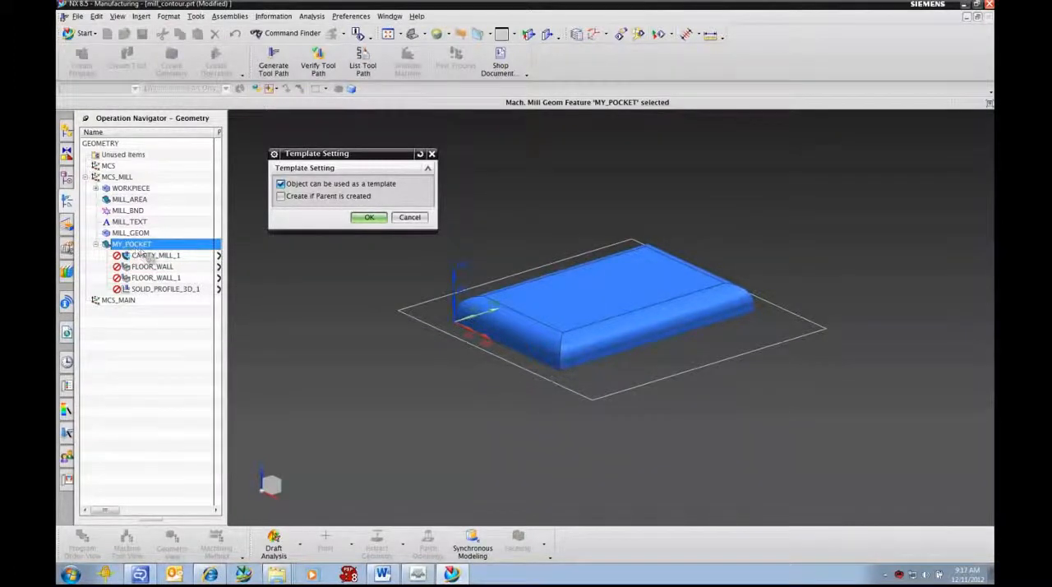
pyautogui.click(370, 219)
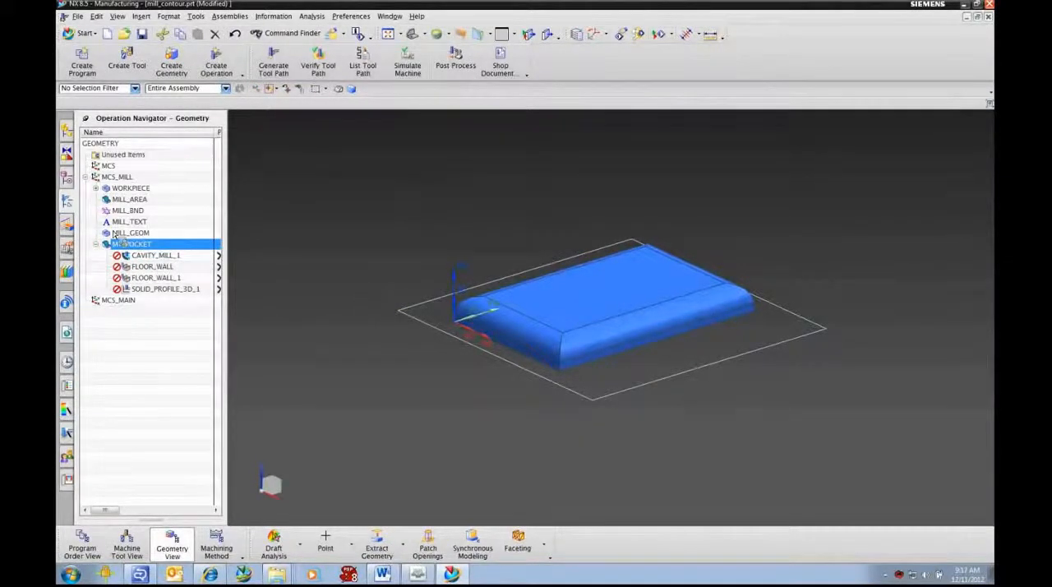
# Step: Review the picture and text attributes of MY_CAVITY_MILL under WORKPIECE and copy its whole NX$CAM_TEMPLATE attribute category
pyautogui.click(97, 189)
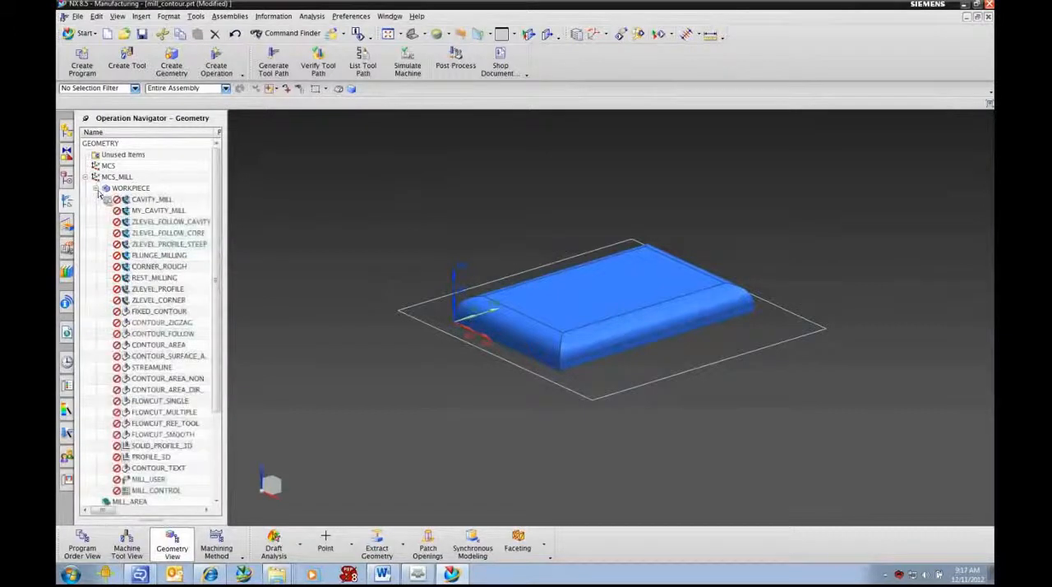
pyautogui.click(158, 212)
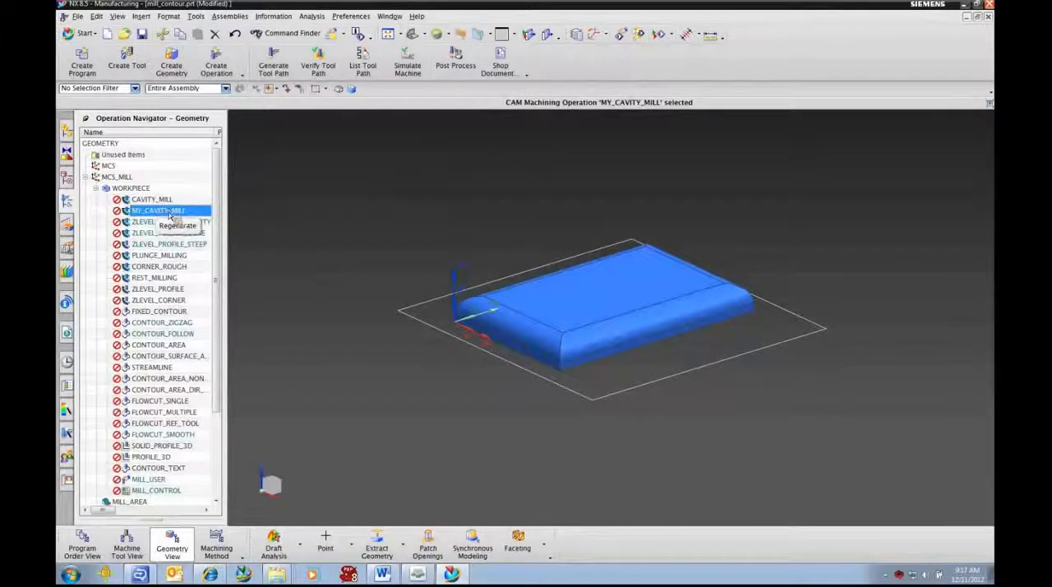
pyautogui.rightClick(169, 214)
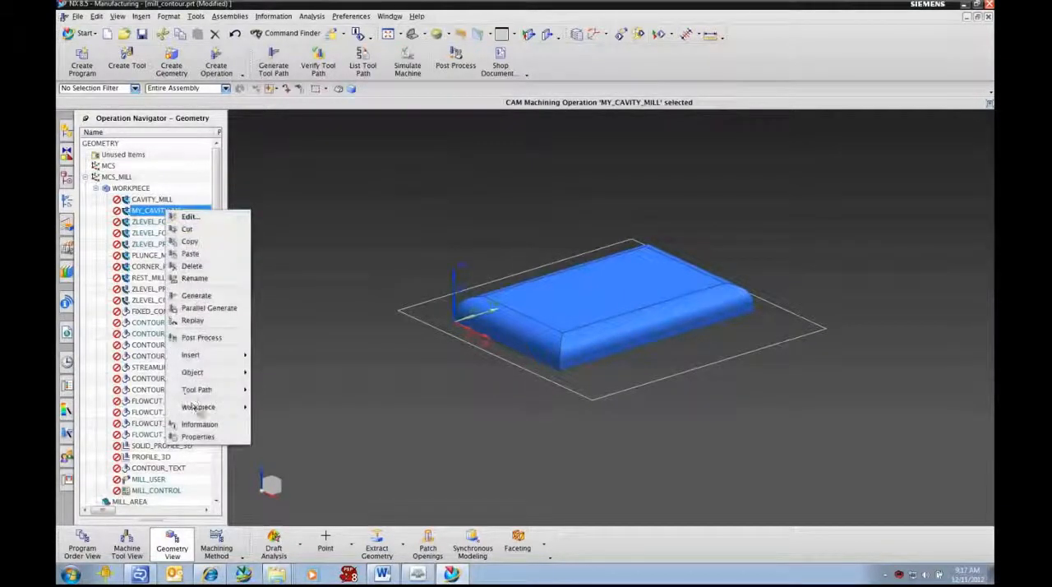
pyautogui.click(197, 436)
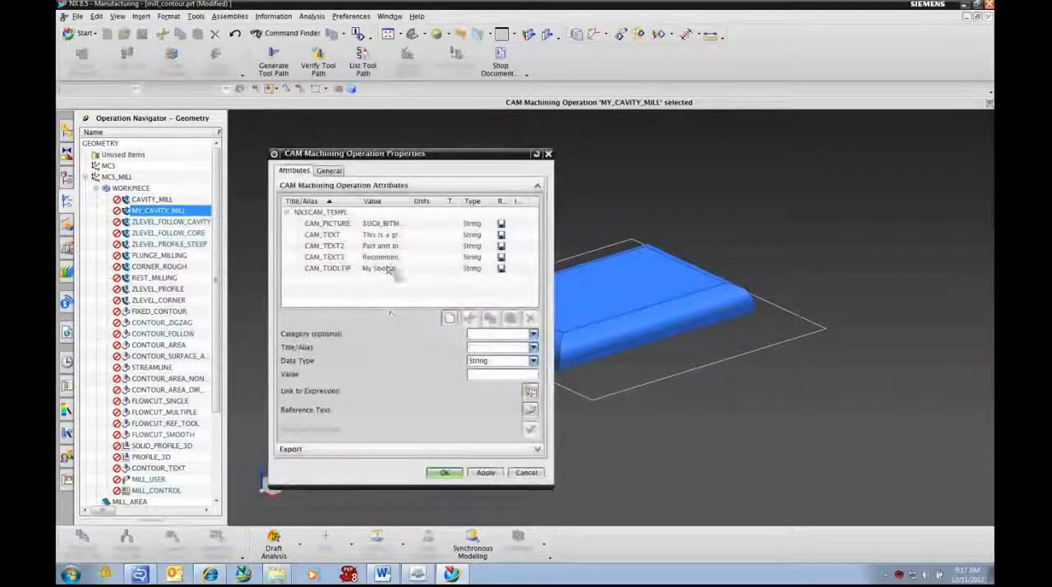
pyautogui.click(391, 223)
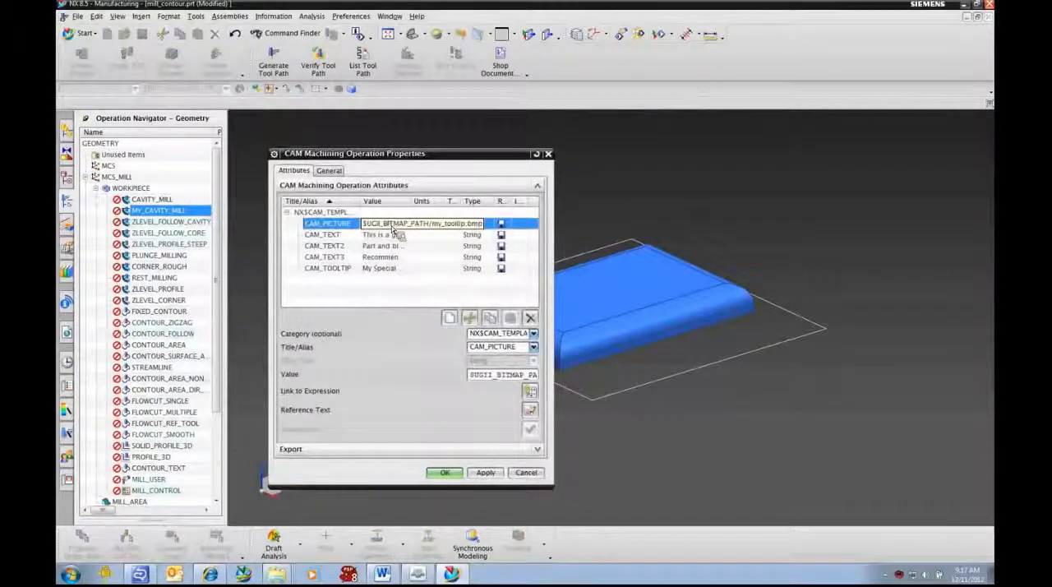
pyautogui.click(391, 237)
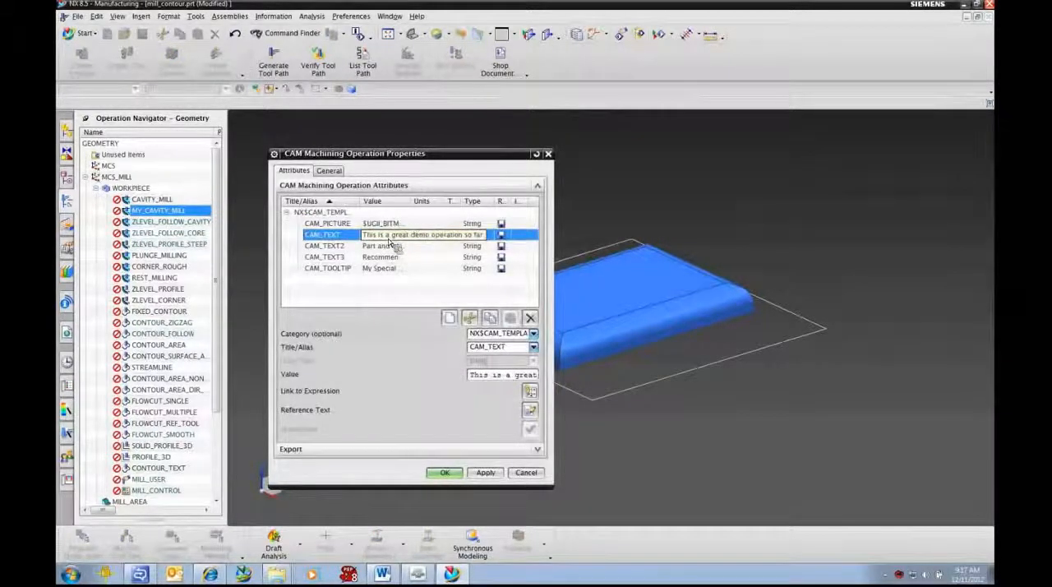
pyautogui.click(392, 247)
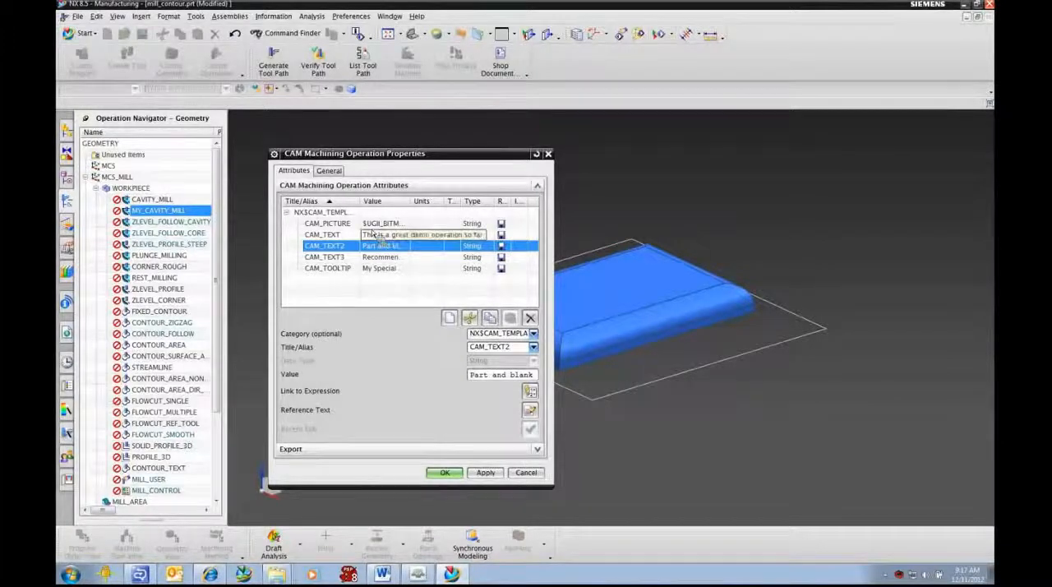
pyautogui.rightClick(333, 215)
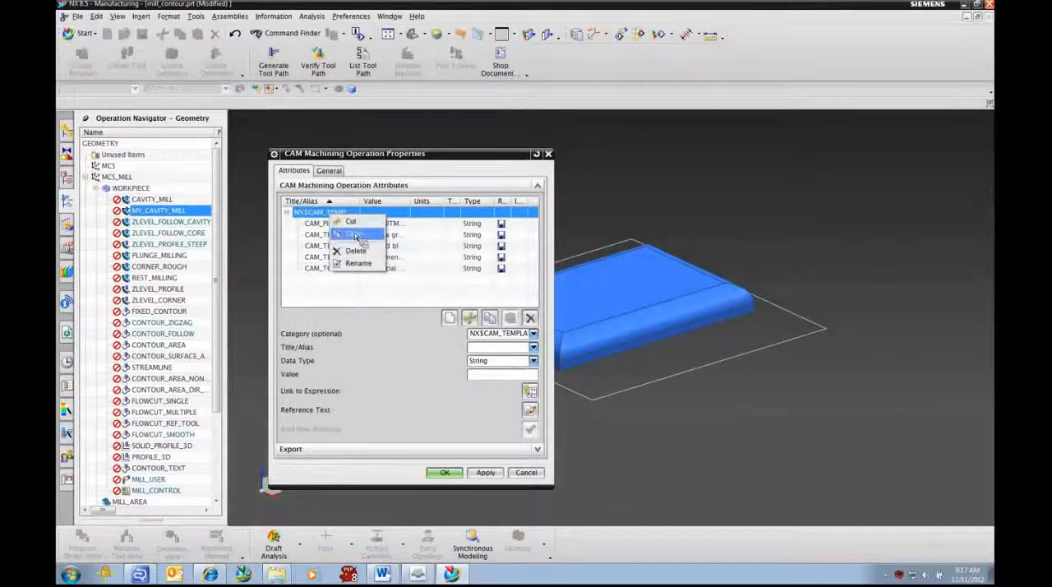
pyautogui.click(356, 236)
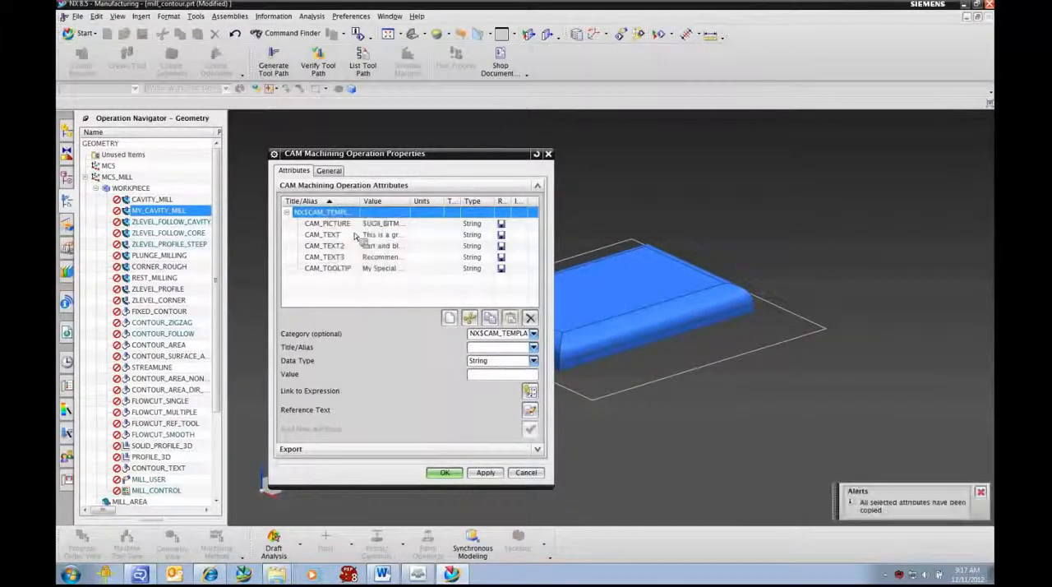
pyautogui.click(445, 474)
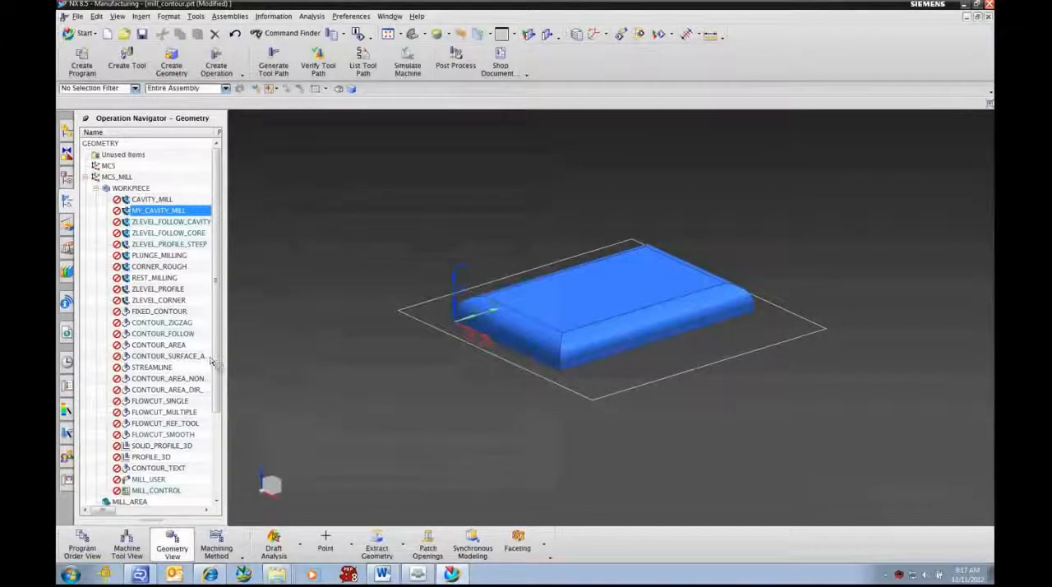
pyautogui.click(97, 188)
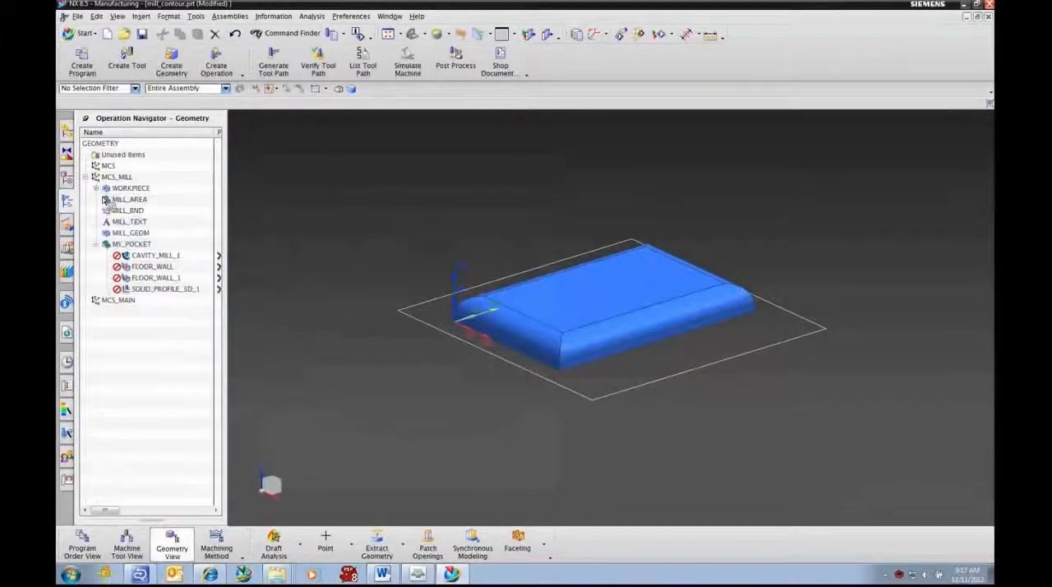
# Step: Paste the copied template attributes into the properties of the MY_POCKET geometry group
pyautogui.click(129, 245)
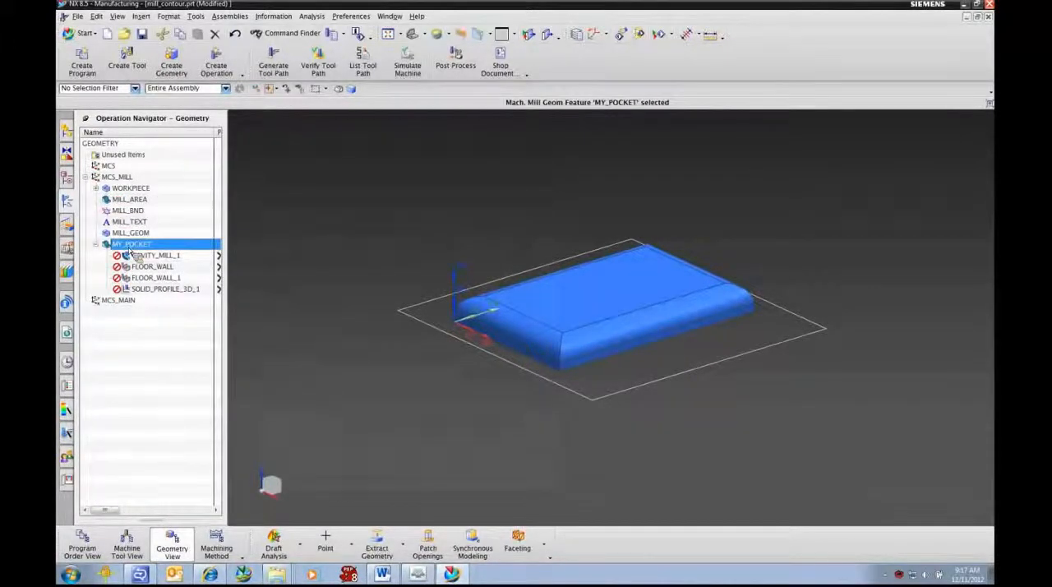
pyautogui.rightClick(146, 248)
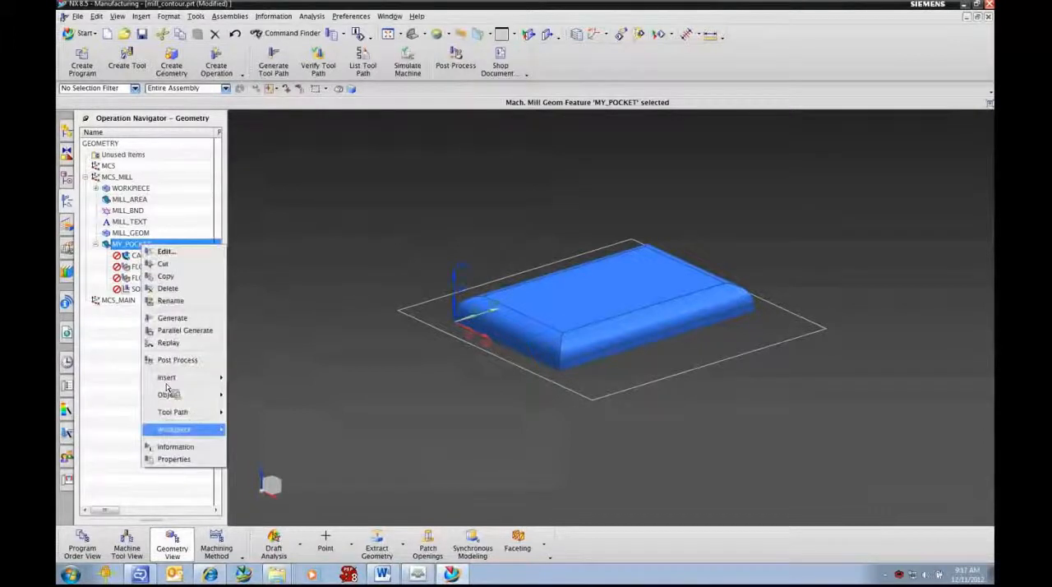
pyautogui.click(174, 459)
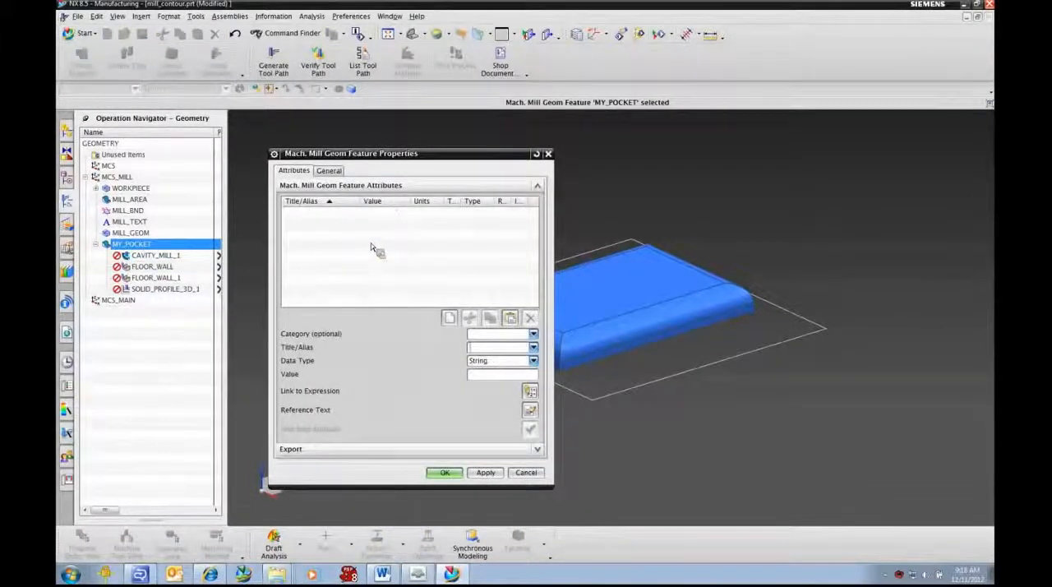
pyautogui.rightClick(343, 218)
pyautogui.click(379, 287)
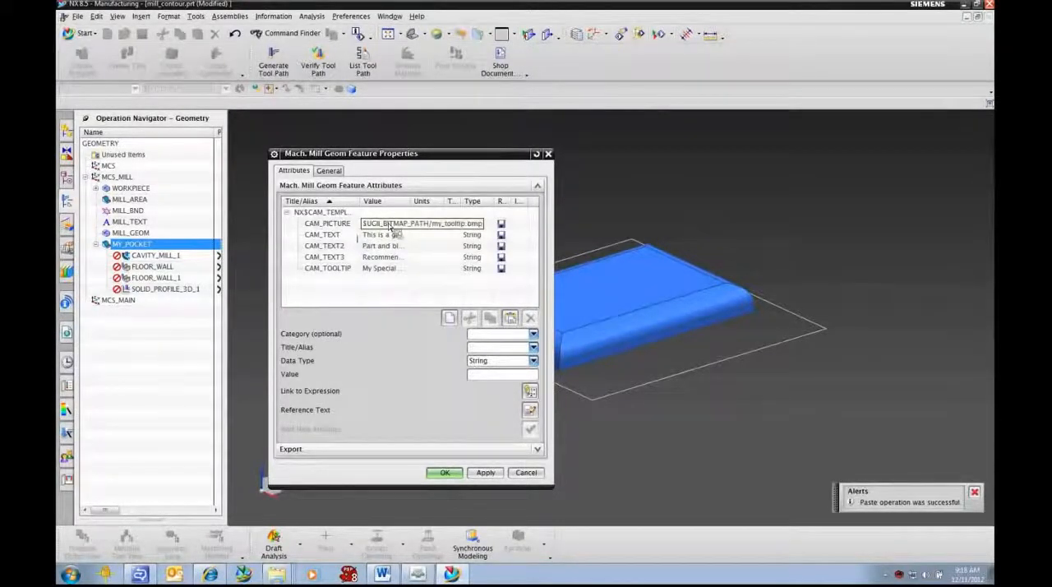
# Step: Change the bitmap file name in MY_POCKET's CAM_PICTURE attribute to my_pocket_tooltip.bmp, keeping the $UGII_BITMAP_PATH folder
pyautogui.click(390, 225)
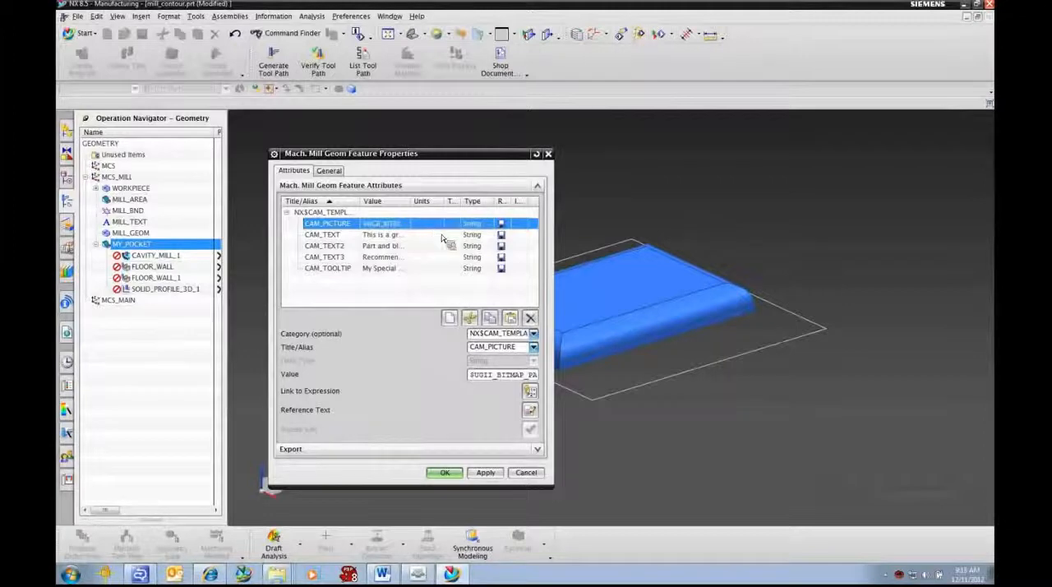
pyautogui.click(518, 335)
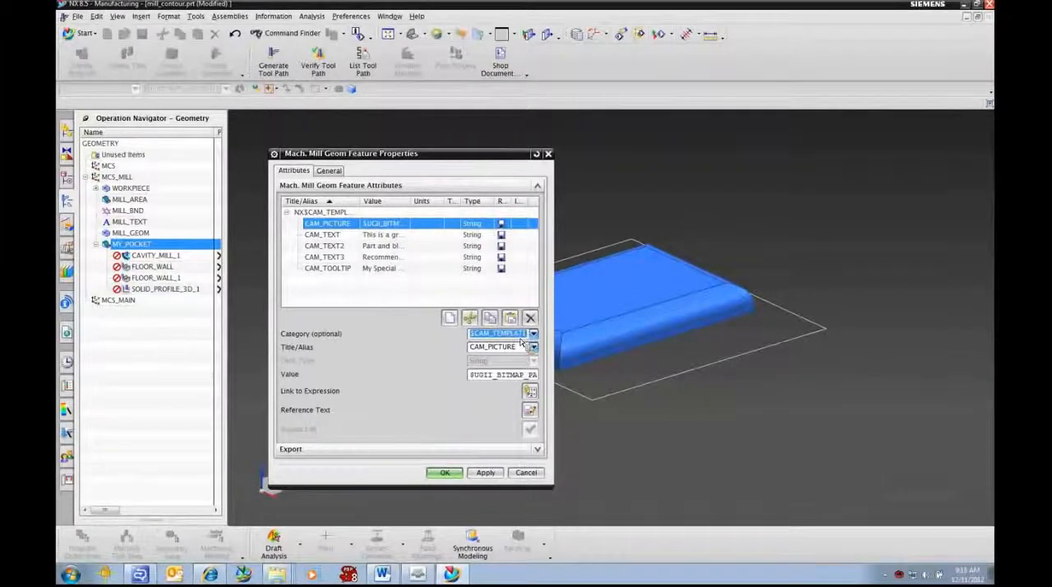
pyautogui.click(520, 338)
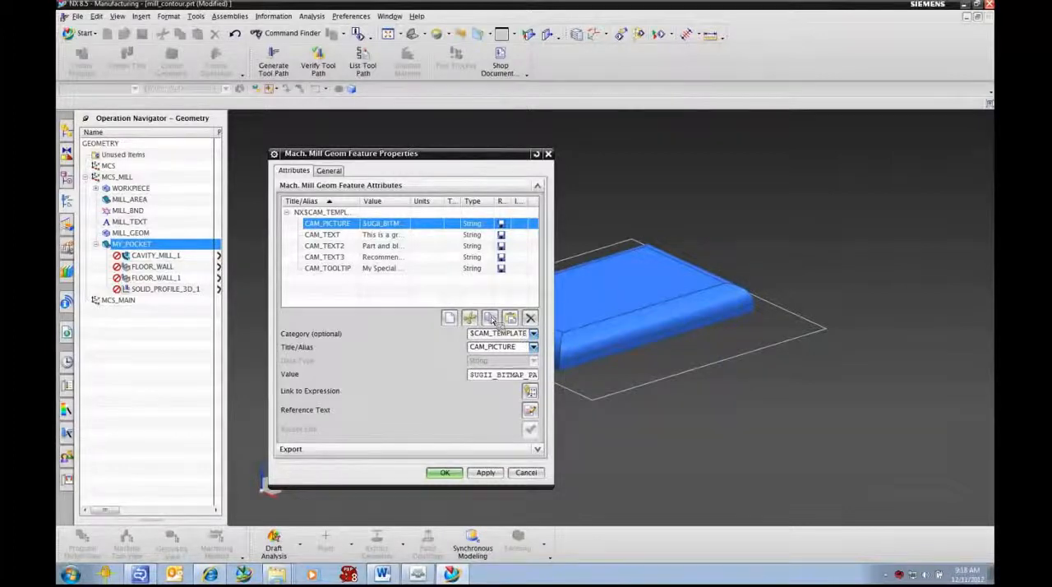
pyautogui.click(522, 378)
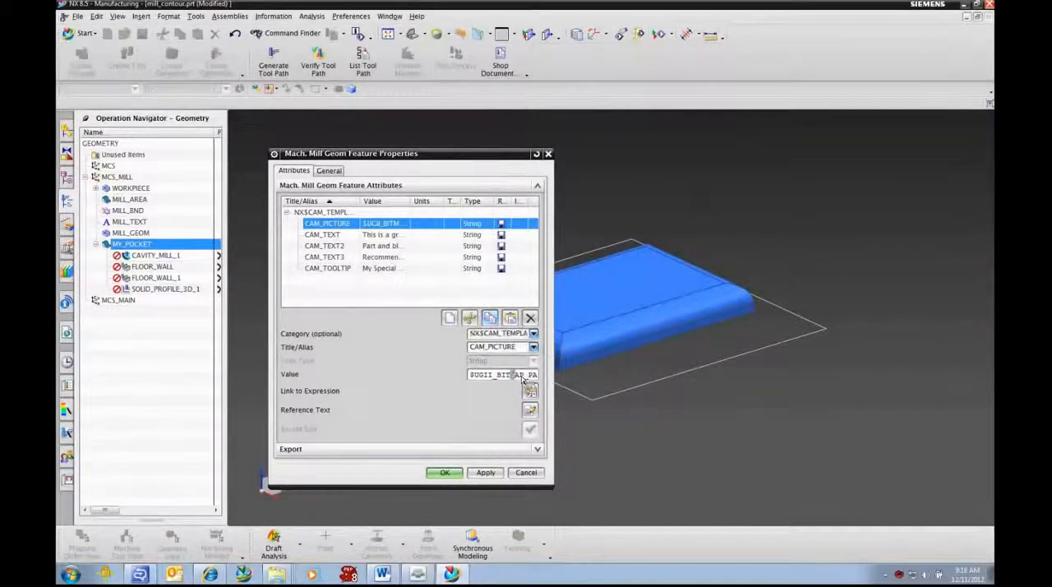
pyautogui.press('End')
pyautogui.click(522, 378)
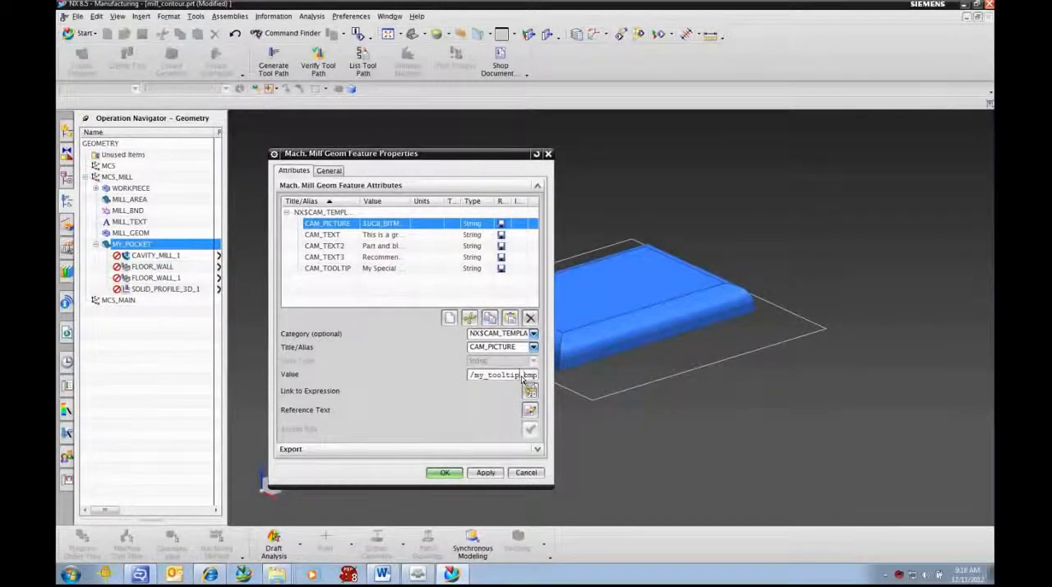
pyautogui.press('Left')
pyautogui.press('Left')
pyautogui.press('Left')
pyautogui.write('pocket')
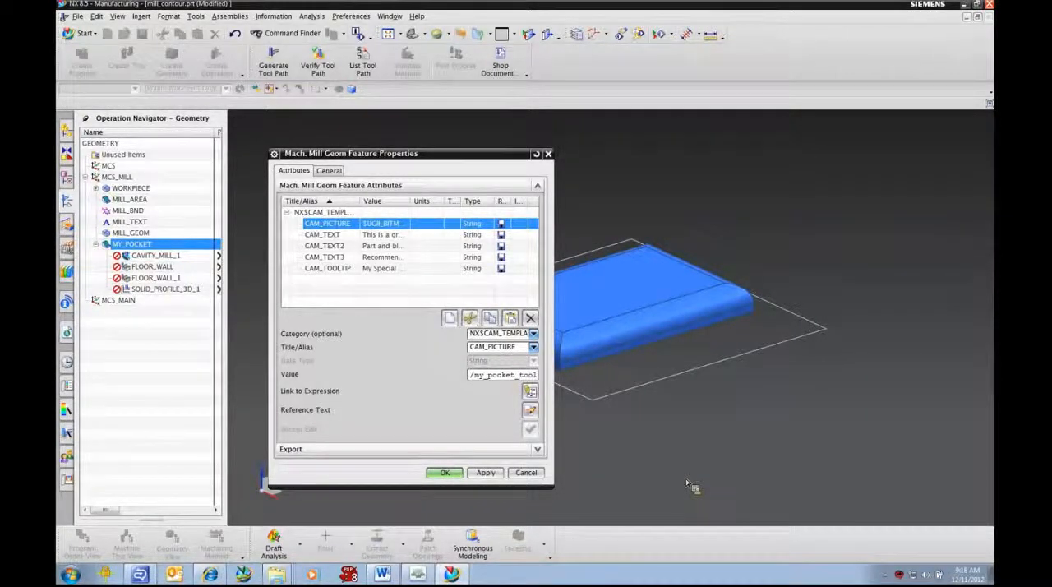
pyautogui.click(528, 468)
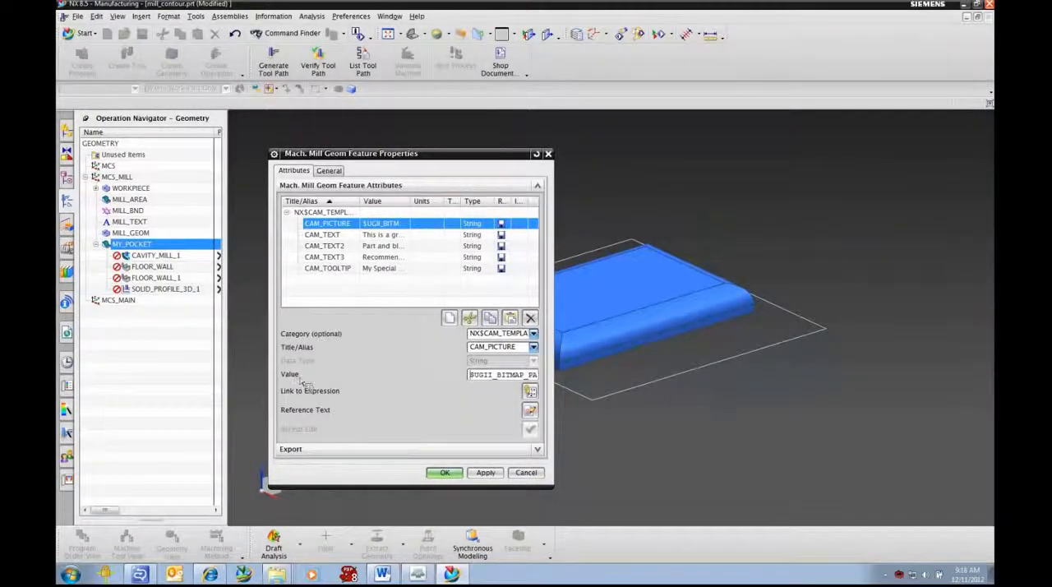
# Step: Set the CAM_TOOLTIP attribute of MY_POCKET to "My Pocket"
pyautogui.click(393, 270)
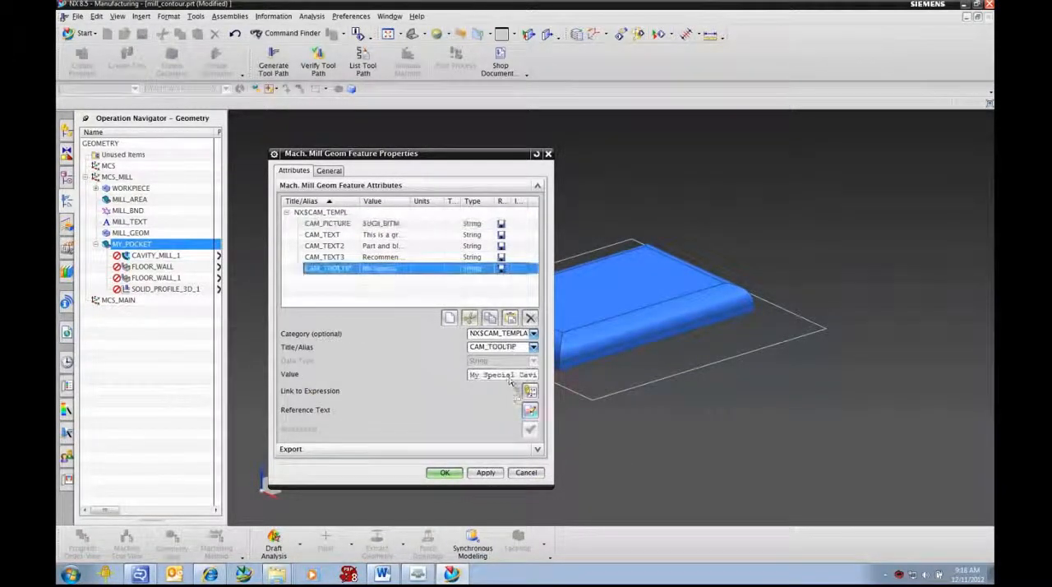
pyautogui.write('M')
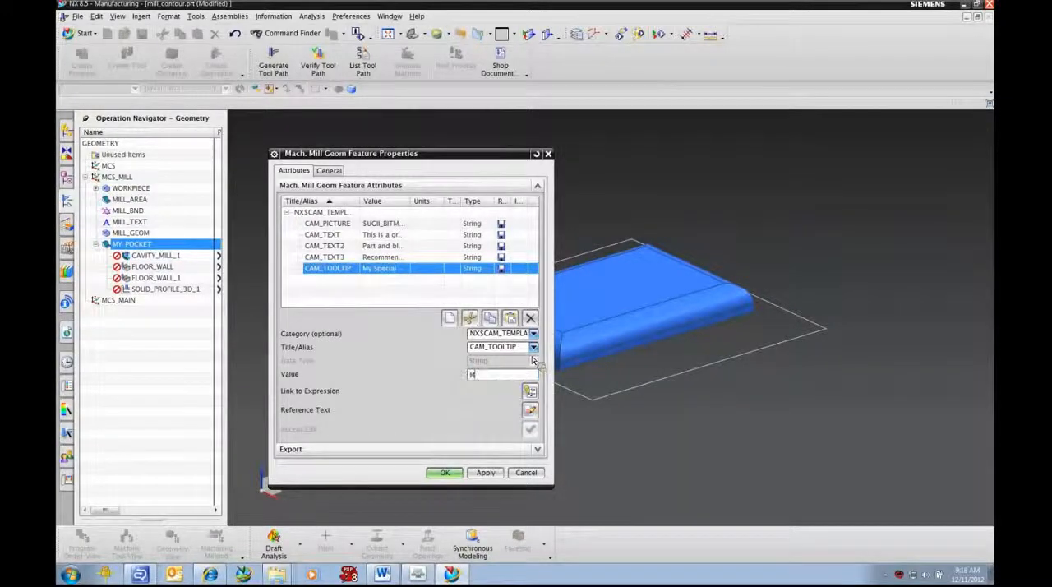
pyautogui.write('y Pocket')
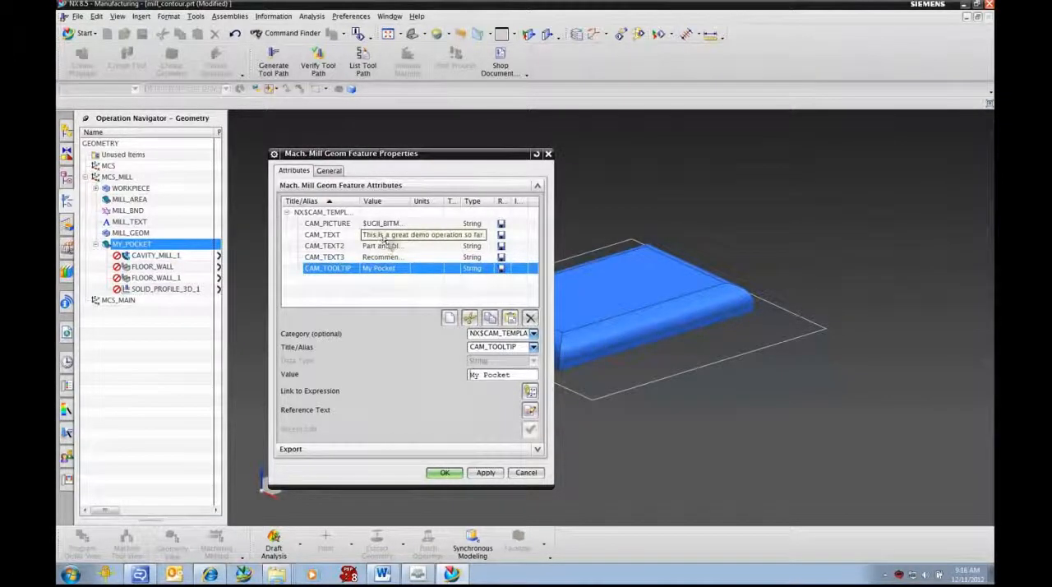
# Step: Replace the CAM_TEXT value with a description of this as a process for a pocket with relief around the floor
pyautogui.click(383, 236)
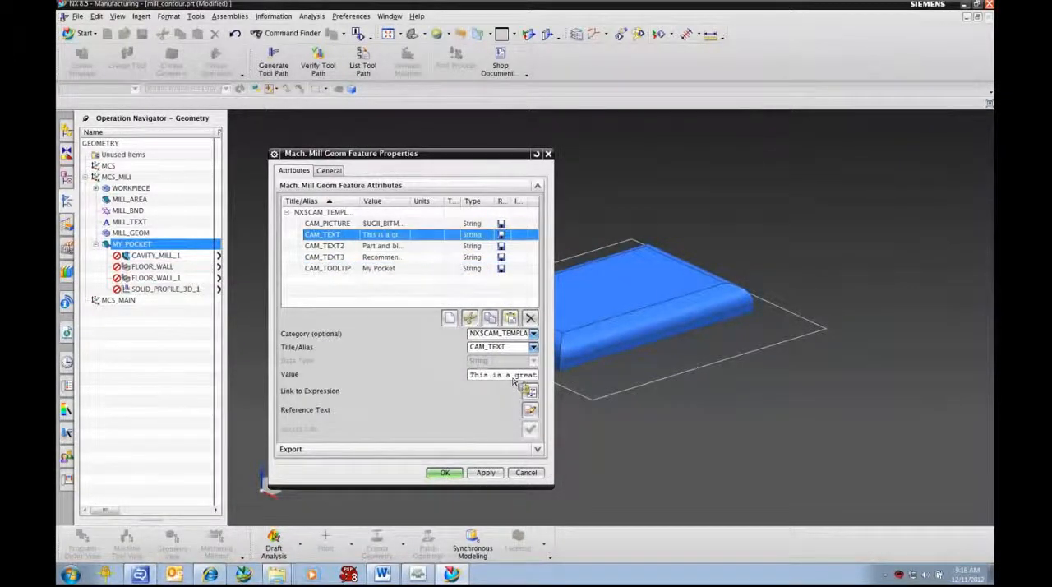
pyautogui.tripleClick(514, 378)
pyautogui.write('This is a')
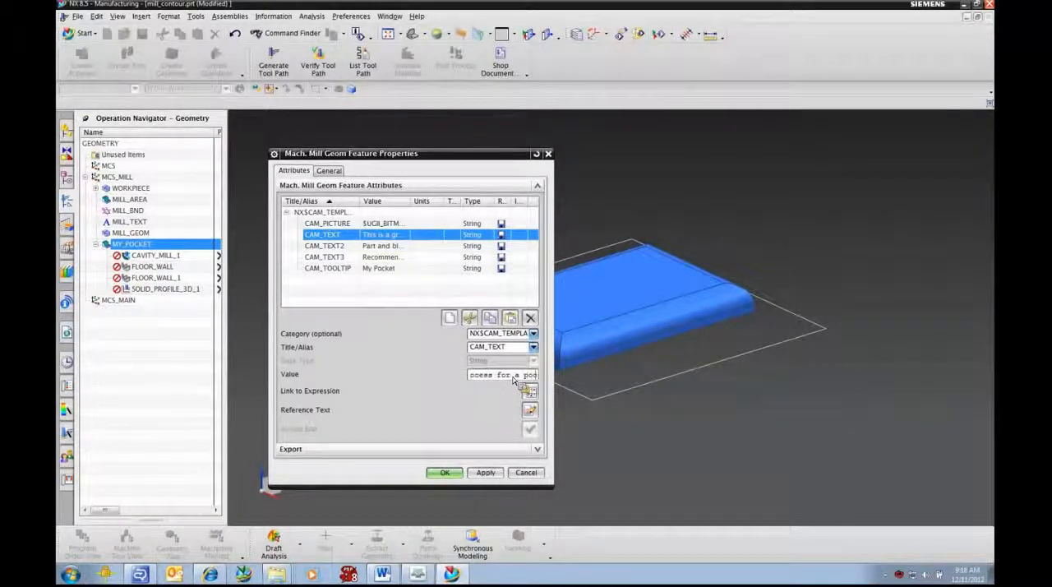
pyautogui.write('ket')
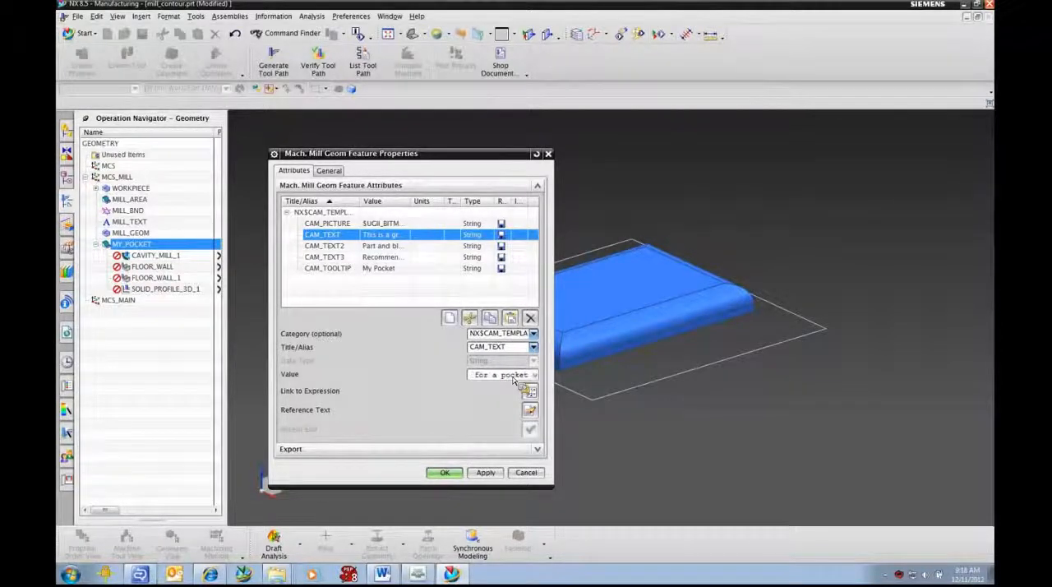
pyautogui.write('e')
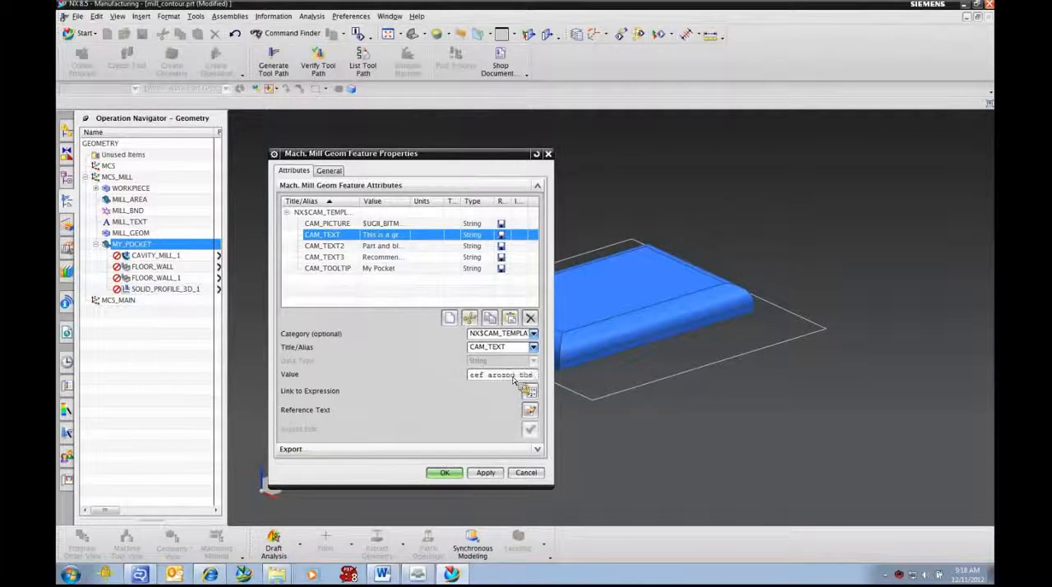
pyautogui.write('lieloor.')
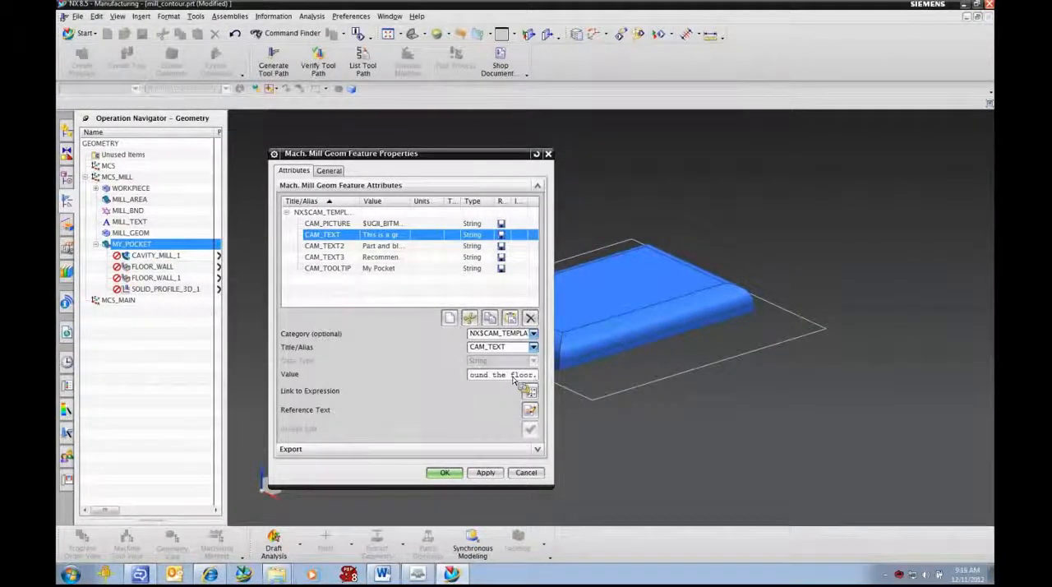
pyautogui.press('Return')
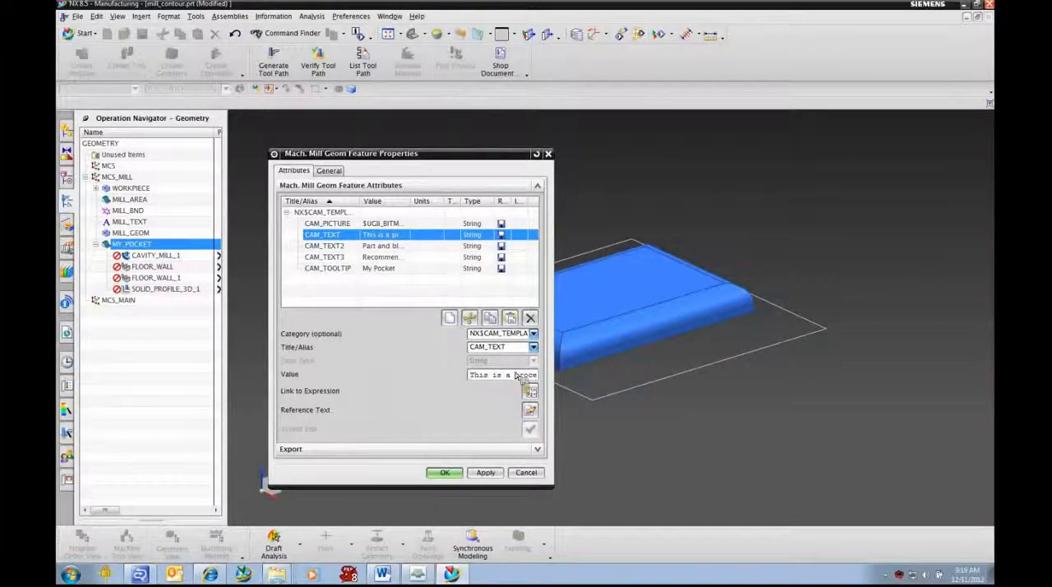
# Step: Replace MY_POCKET's CAM_TEXT2 value with an instruction to select the floor as cut area and select the walls
pyautogui.click(375, 246)
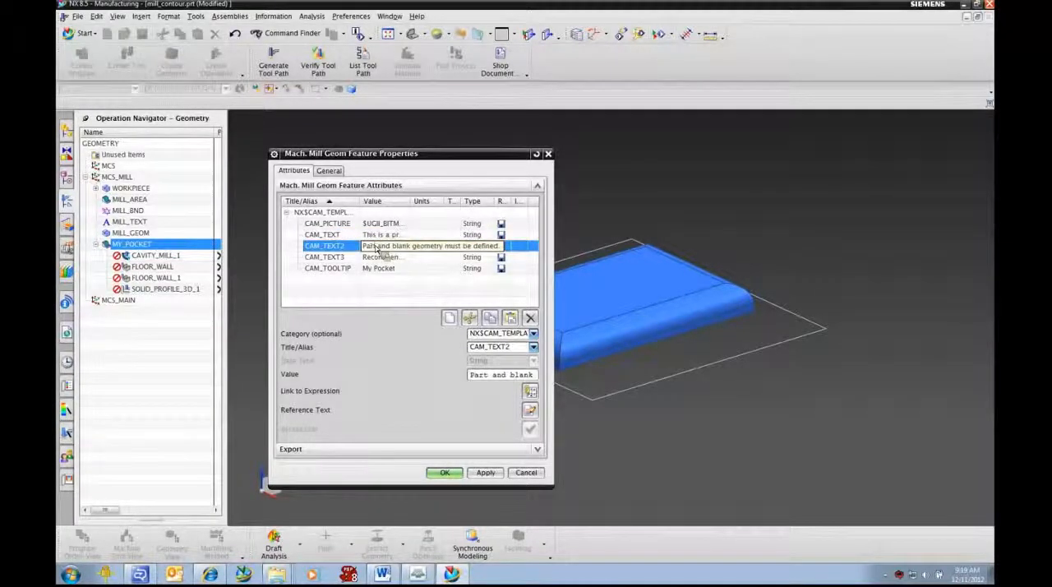
pyautogui.click(490, 375)
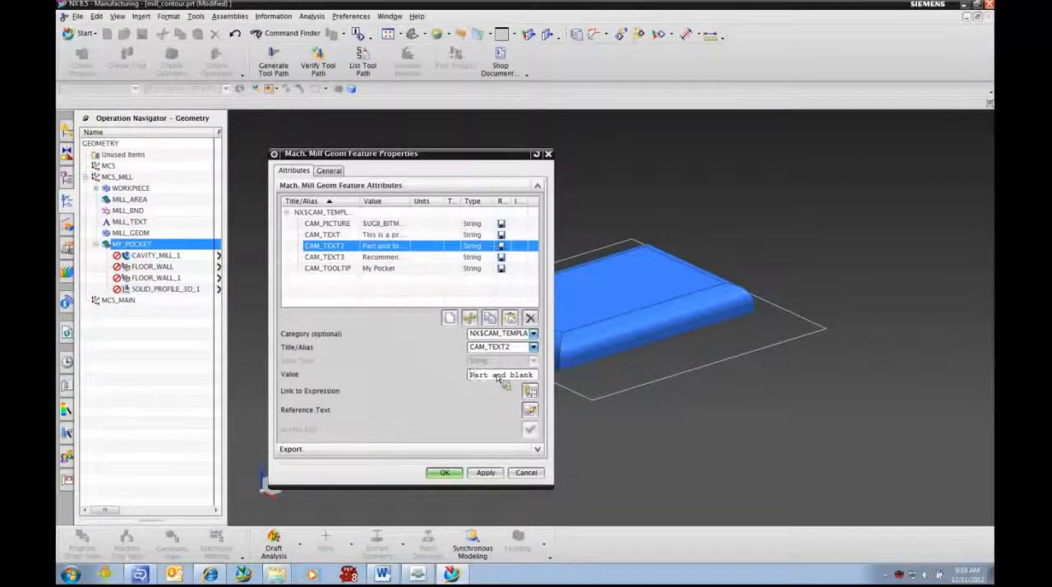
pyautogui.write('Selct the Part')
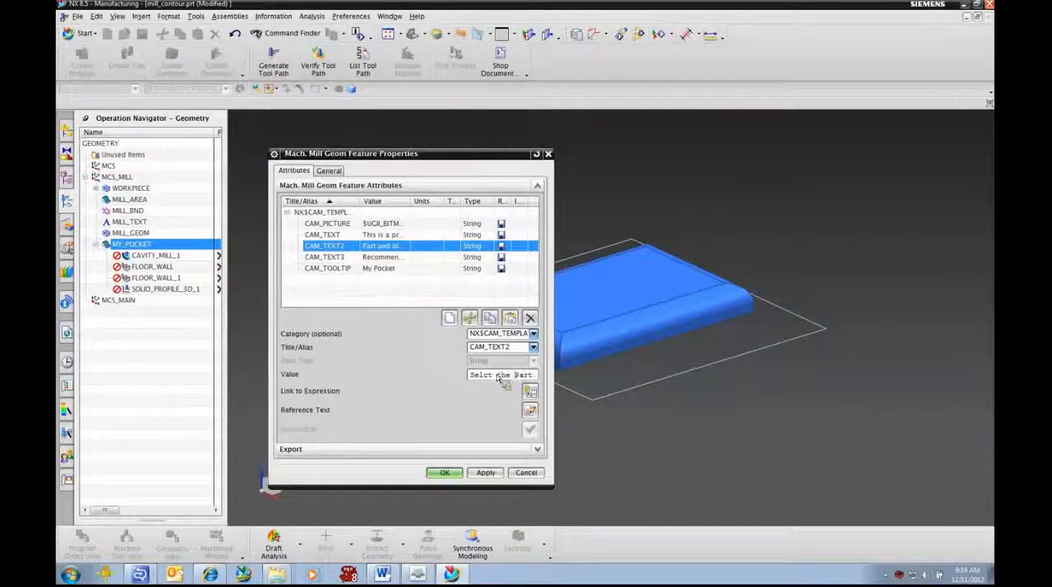
pyautogui.write('floor as cut area and select')
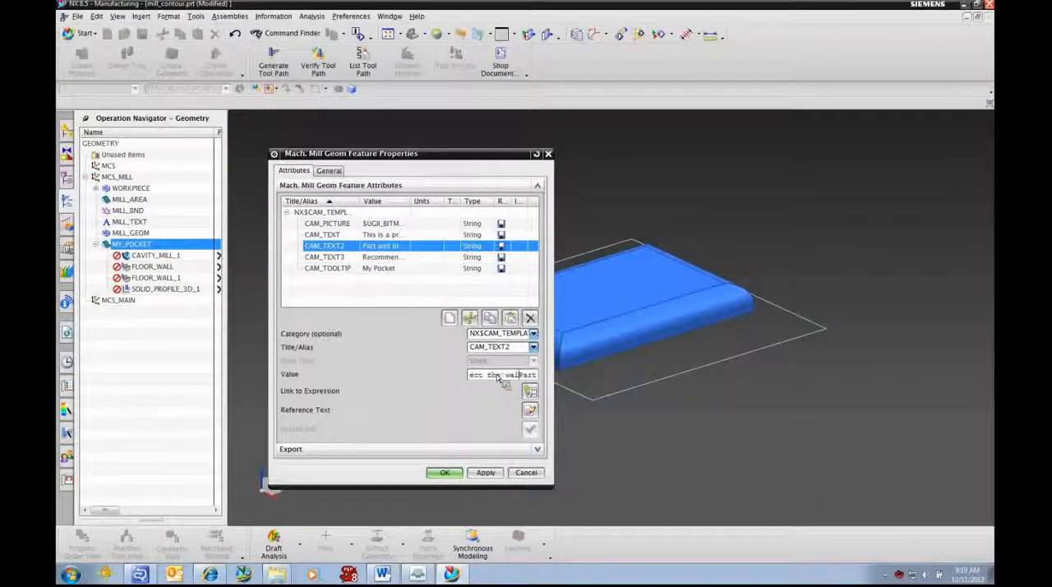
pyautogui.press('Delete')
pyautogui.press('Delete')
pyautogui.press('Delete')
pyautogui.press('Delete')
pyautogui.press('Delete')
pyautogui.press('Delete')
pyautogui.press('Delete')
pyautogui.press('Delete')
pyautogui.press('Delete')
pyautogui.press('Delete')
pyautogui.press('Delete')
pyautogui.press('Delete')
pyautogui.press('Delete')
pyautogui.press('Delete')
pyautogui.press('Delete')
pyautogui.press('Delete')
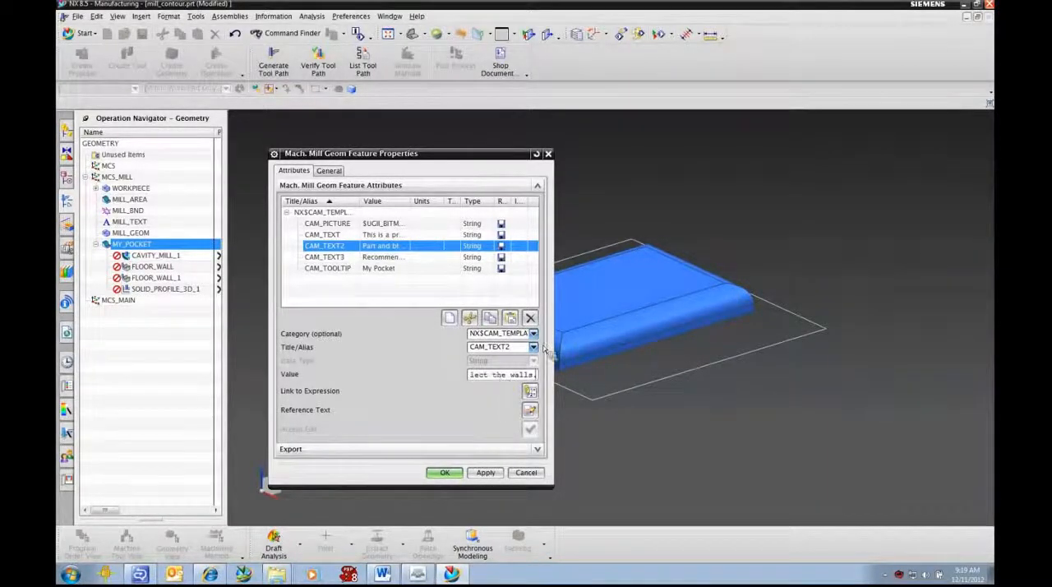
# Step: Change the CAM_TEXT3 value to "Recommended for interlock pockets." and accept the MY_POCKET properties
pyautogui.click(369, 258)
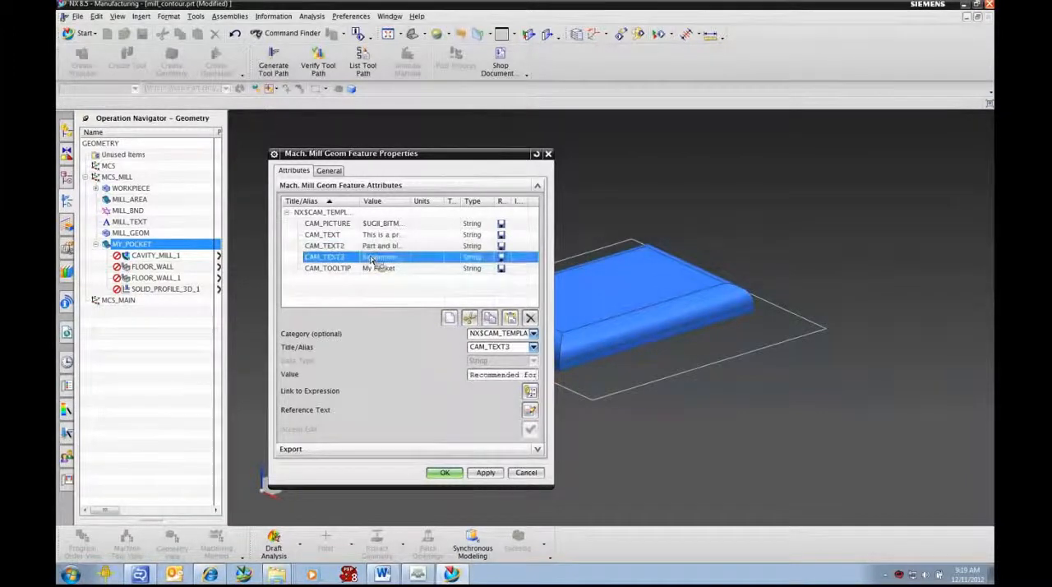
pyautogui.moveTo(484, 376); pyautogui.dragTo(488, 376)
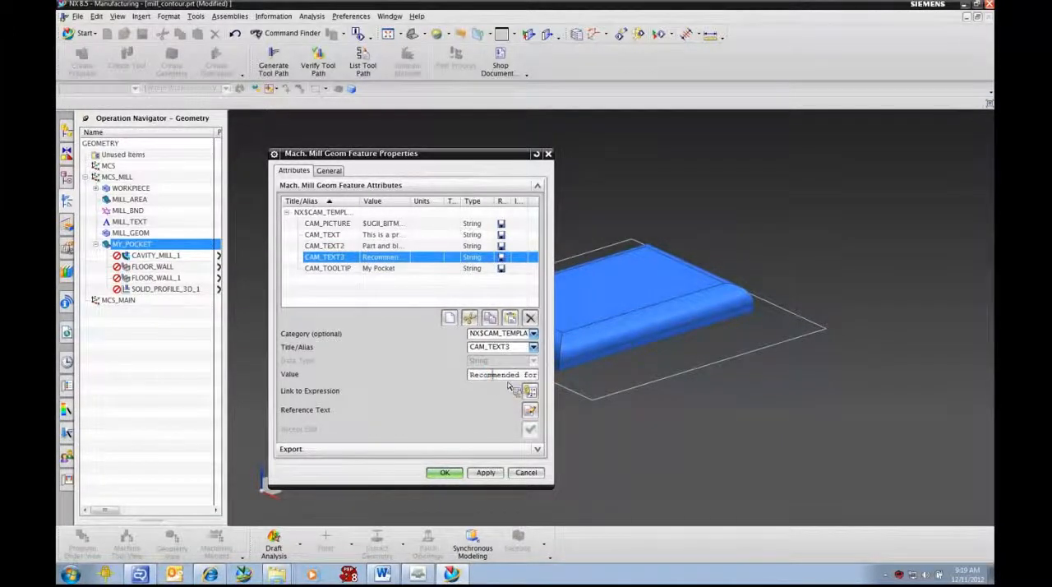
pyautogui.press('Right')
pyautogui.press('Right')
pyautogui.press('Right')
pyautogui.press('Right')
pyautogui.press('Right')
pyautogui.press('Right')
pyautogui.press('Right')
pyautogui.press('Right')
pyautogui.press('Right')
pyautogui.press('Right')
pyautogui.press('Right')
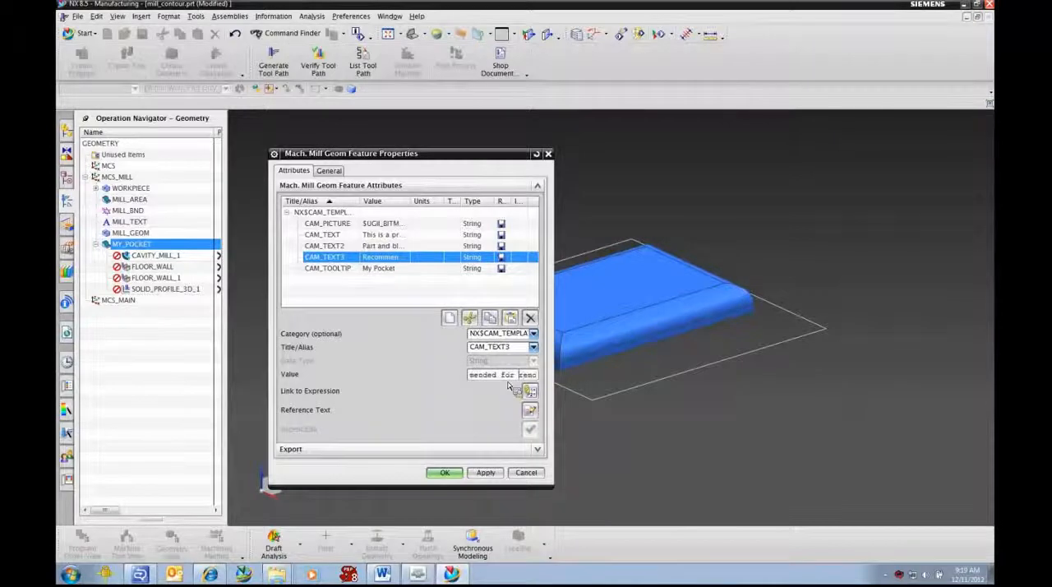
pyautogui.write('inter')
pyautogui.write('lock pock')
pyautogui.write('et')
pyautogui.write('s.')
pyautogui.press('Delete')
pyautogui.press('Delete')
pyautogui.press('Home')
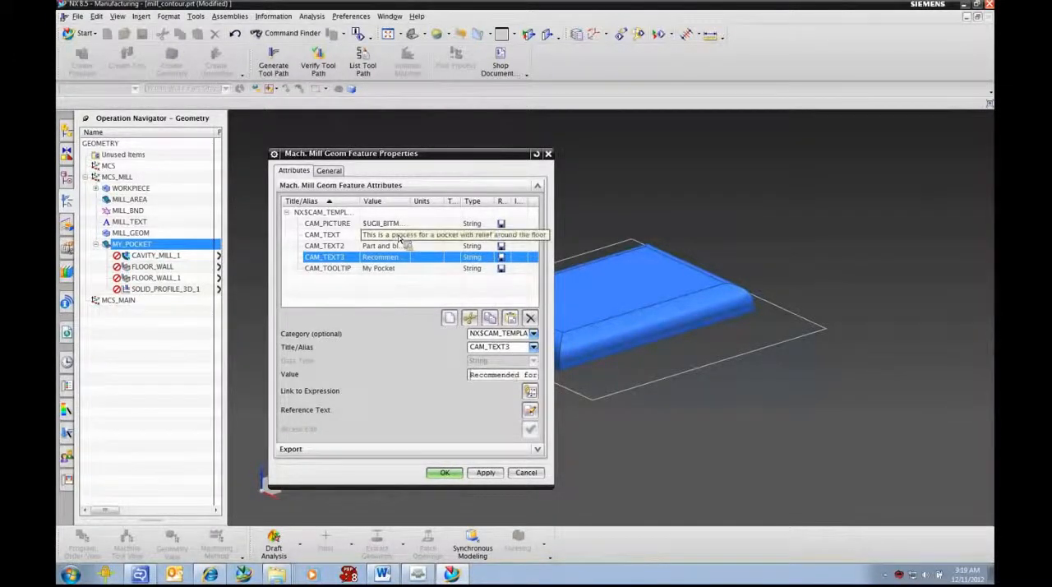
pyautogui.click(445, 473)
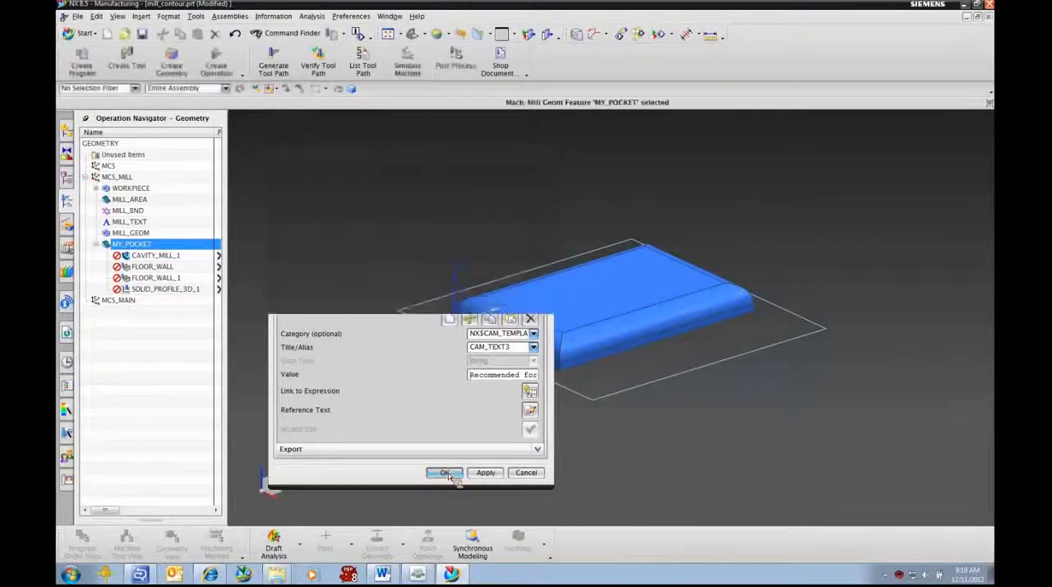
# Step: Examine the geometry and path settings offered by the CAVITY_MILL_1 operation, leaving it unedited
pyautogui.doubleClick(151, 256)
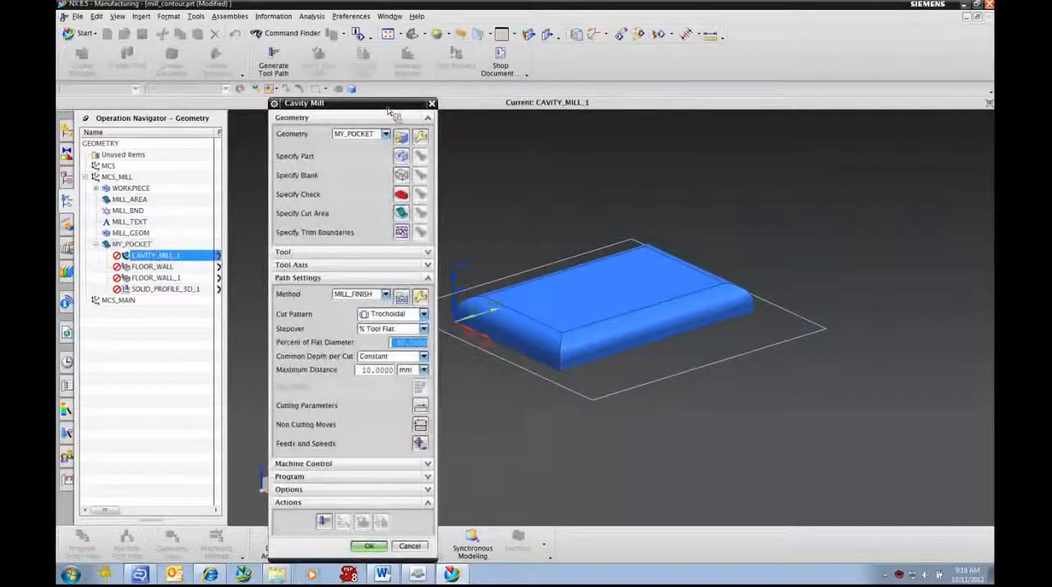
pyautogui.moveTo(386, 107); pyautogui.dragTo(396, 55)
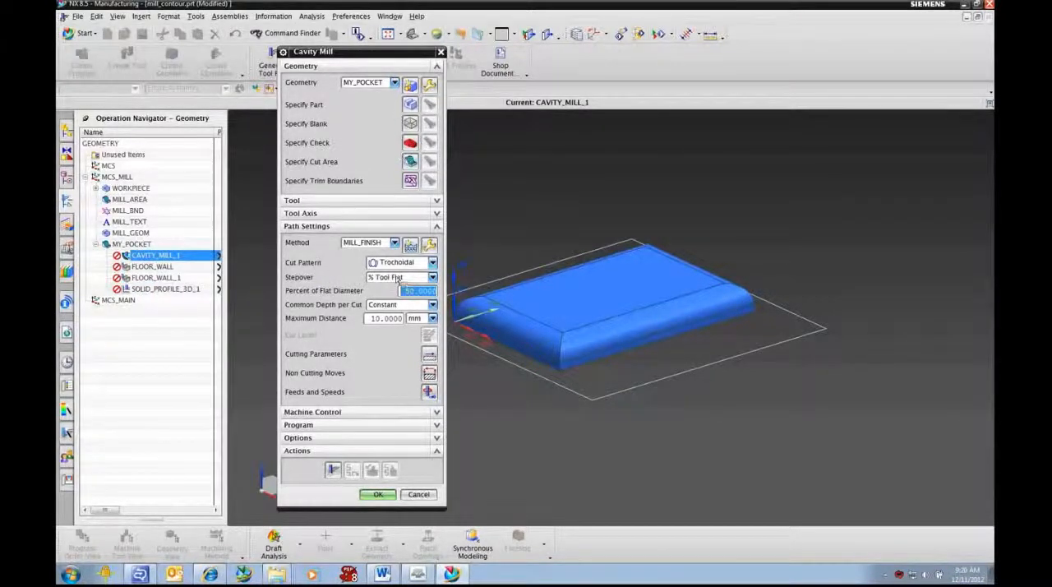
pyautogui.click(429, 495)
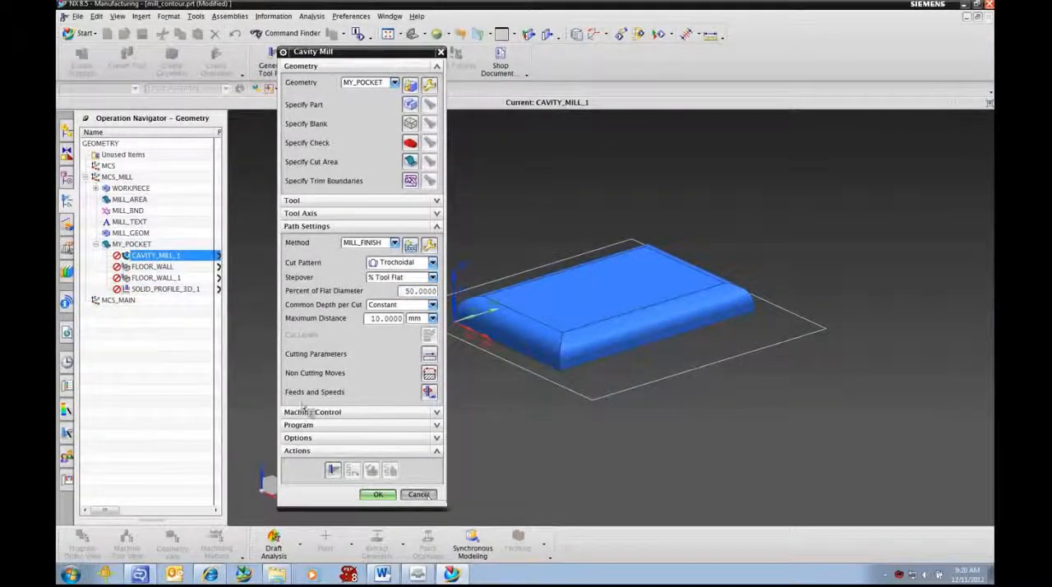
# Step: Customize the CAVITY_MILL_1 dialog by removing Select Geometry Group and the Part, Blank, Check and Cut Area Body/Face items from its Geometry group
pyautogui.rightClick(160, 260)
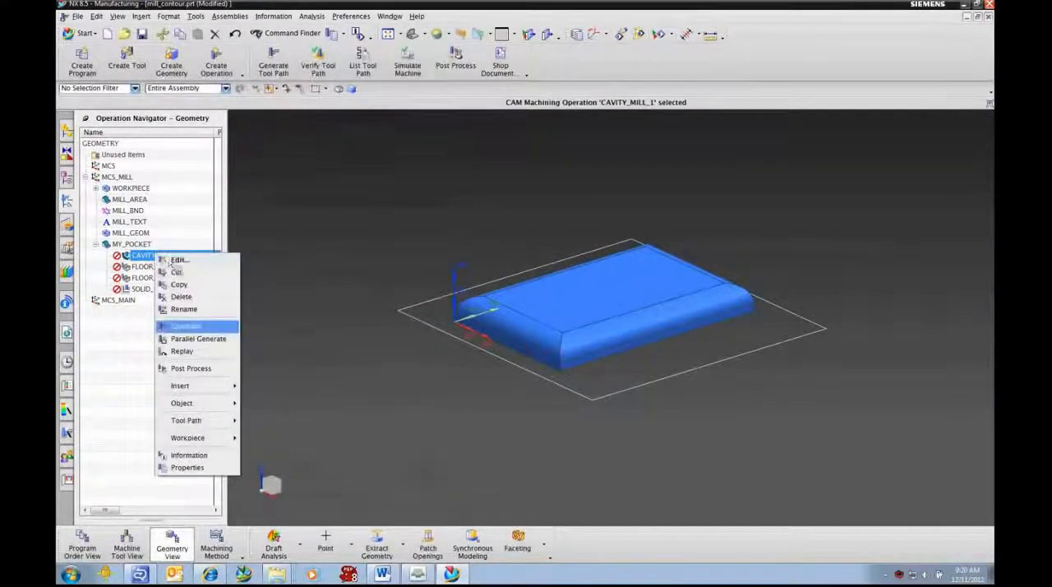
pyautogui.moveTo(181, 403)
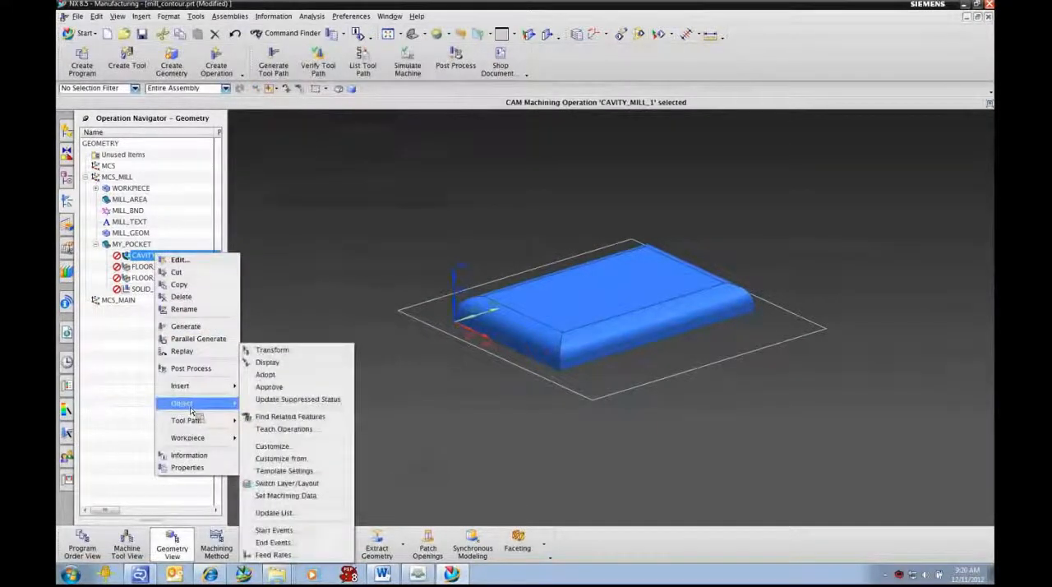
pyautogui.click(279, 446)
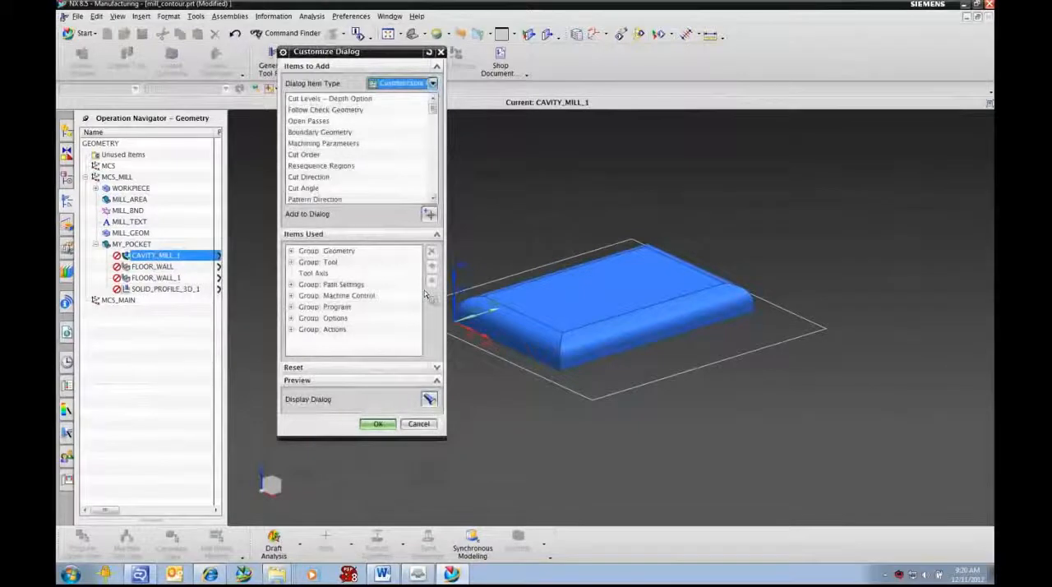
pyautogui.click(292, 251)
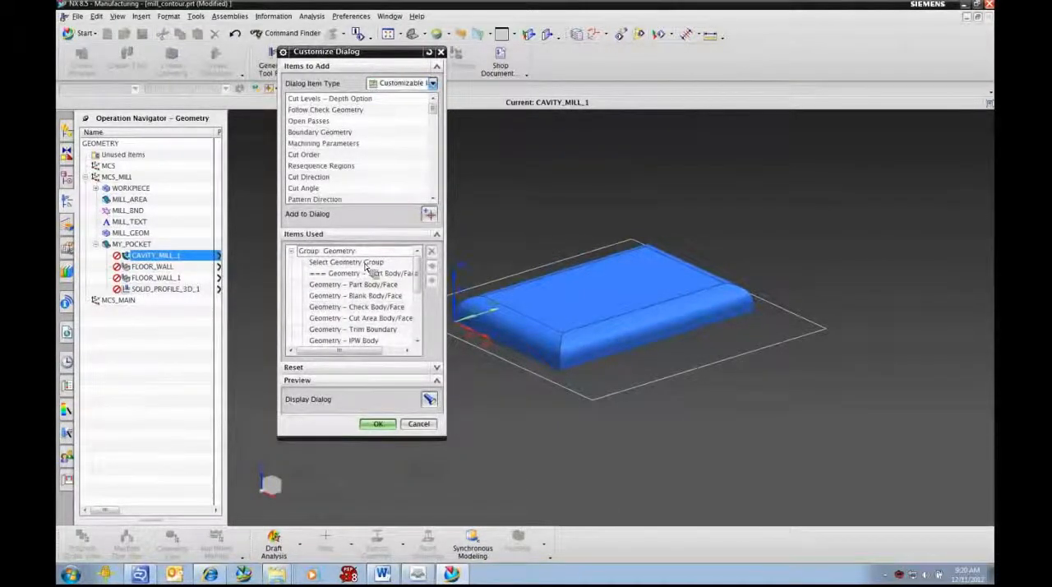
pyautogui.click(367, 263)
pyautogui.click(432, 253)
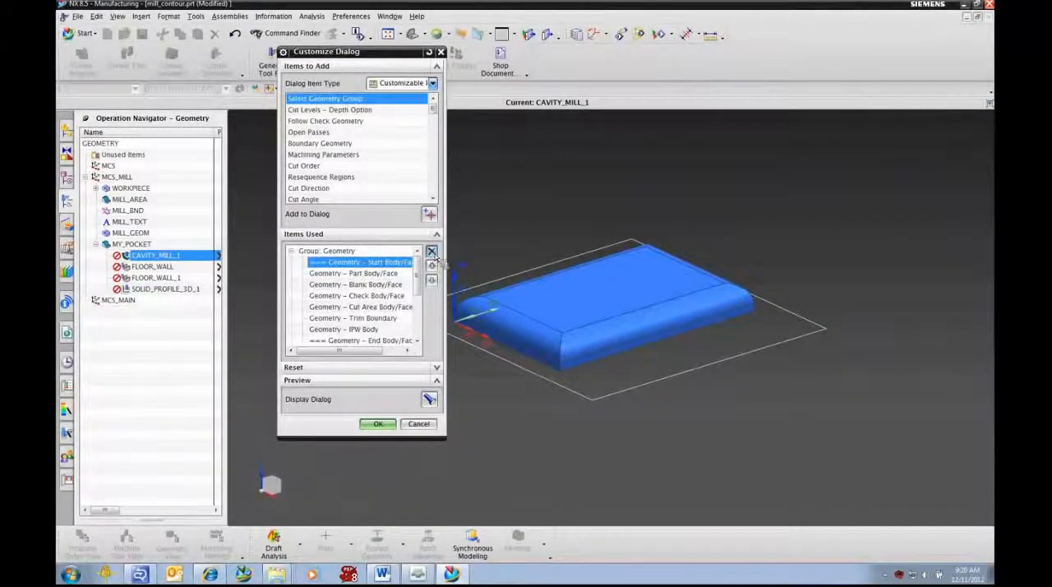
pyautogui.click(431, 251)
pyautogui.click(431, 252)
pyautogui.click(432, 251)
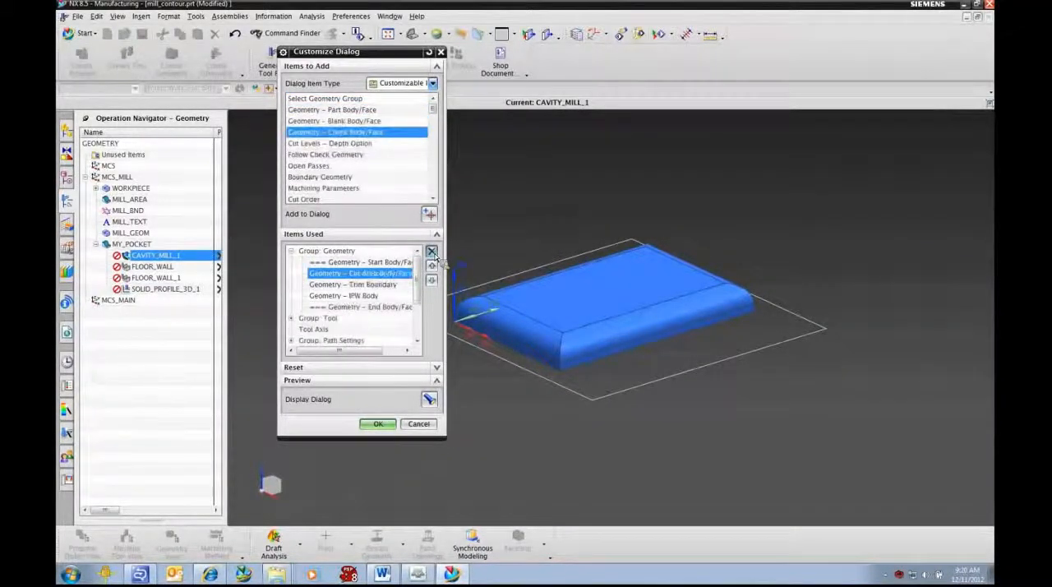
pyautogui.click(431, 252)
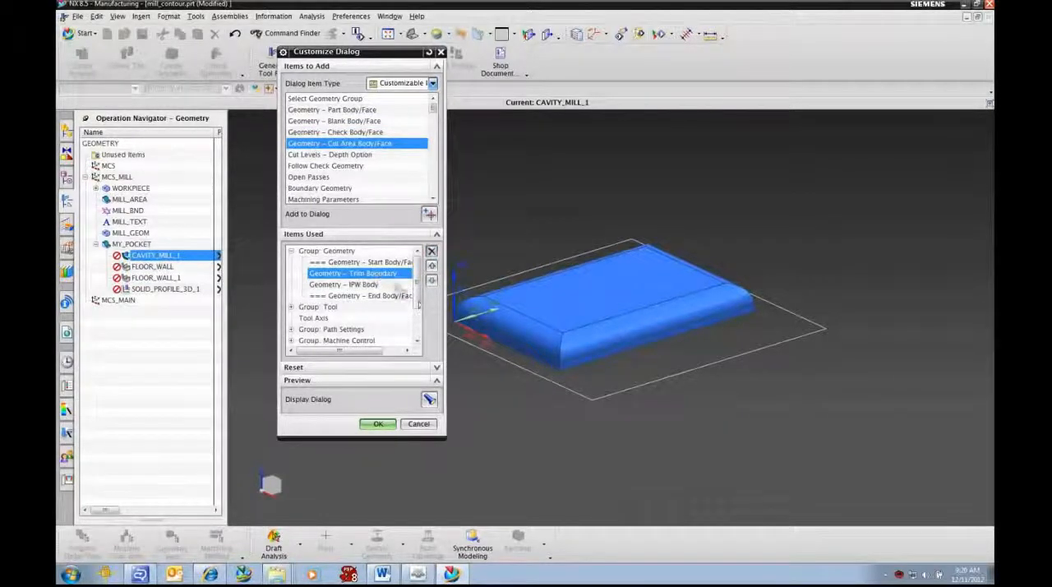
# Step: Remove Select Tool Group from the Tool group of the customized CAVITY_MILL_1 dialog
pyautogui.scroll(-1, 416, 304)
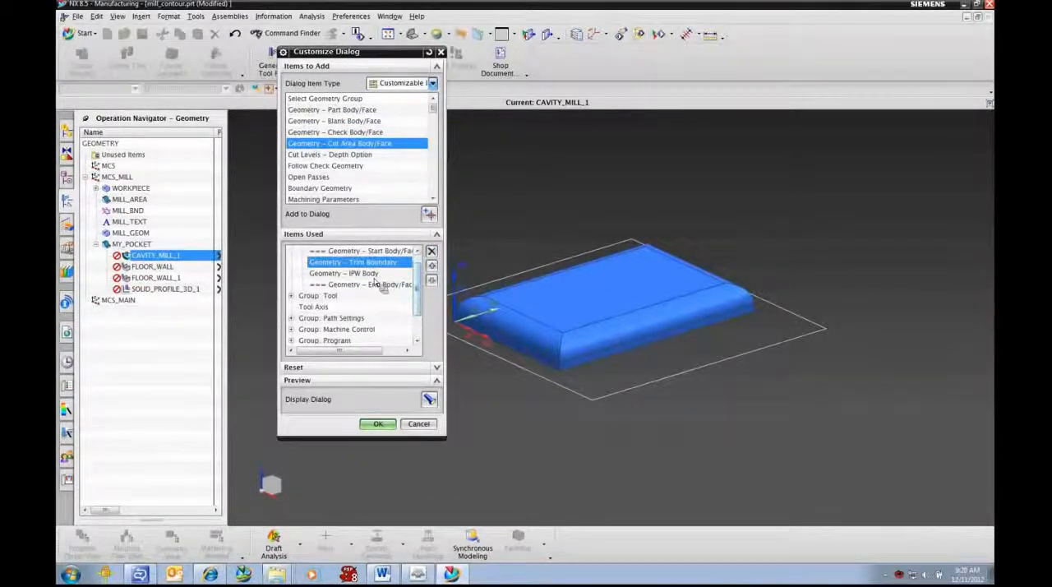
pyautogui.click(292, 297)
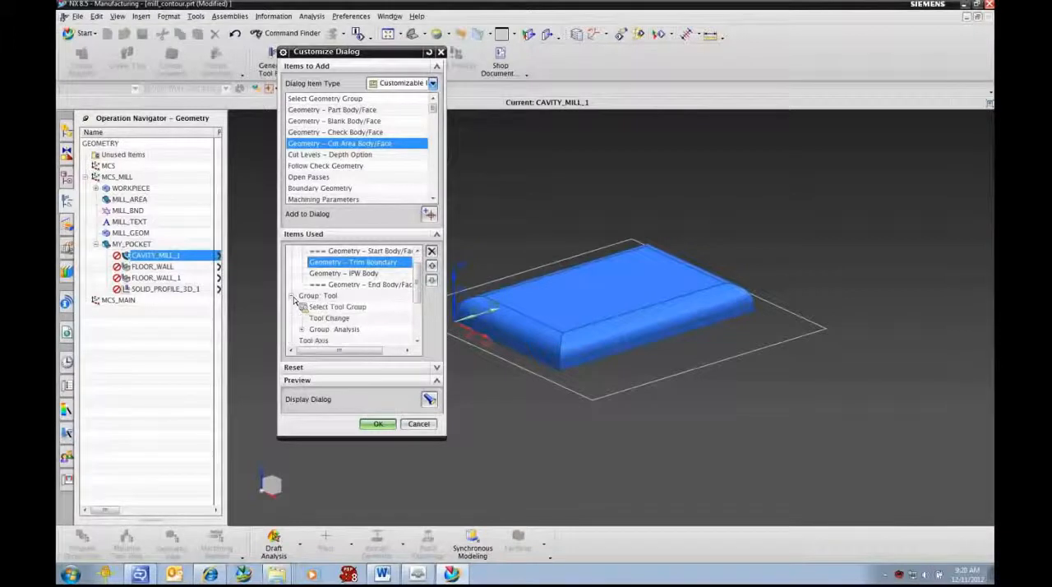
pyautogui.click(340, 308)
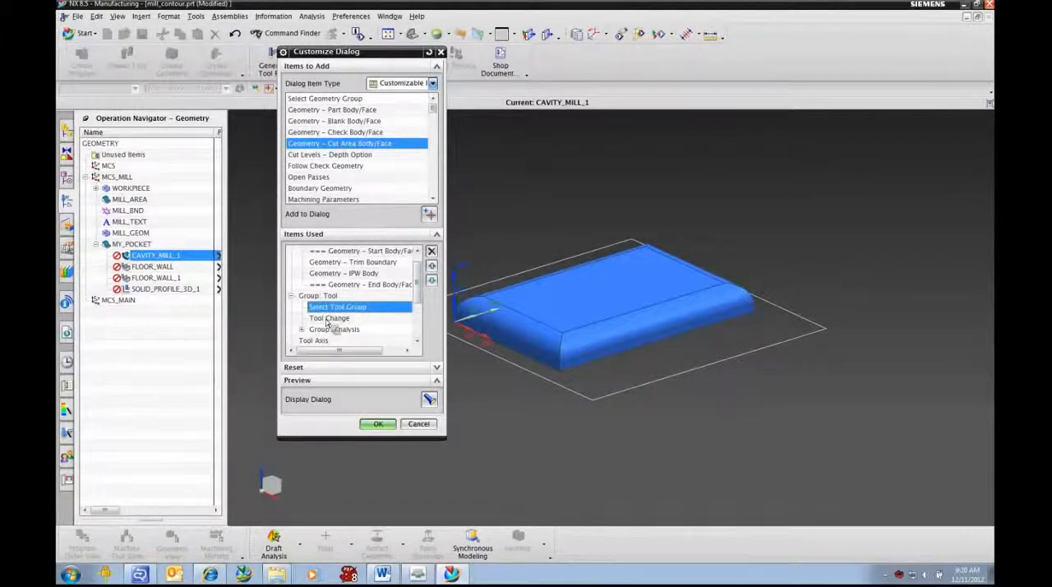
pyautogui.click(431, 251)
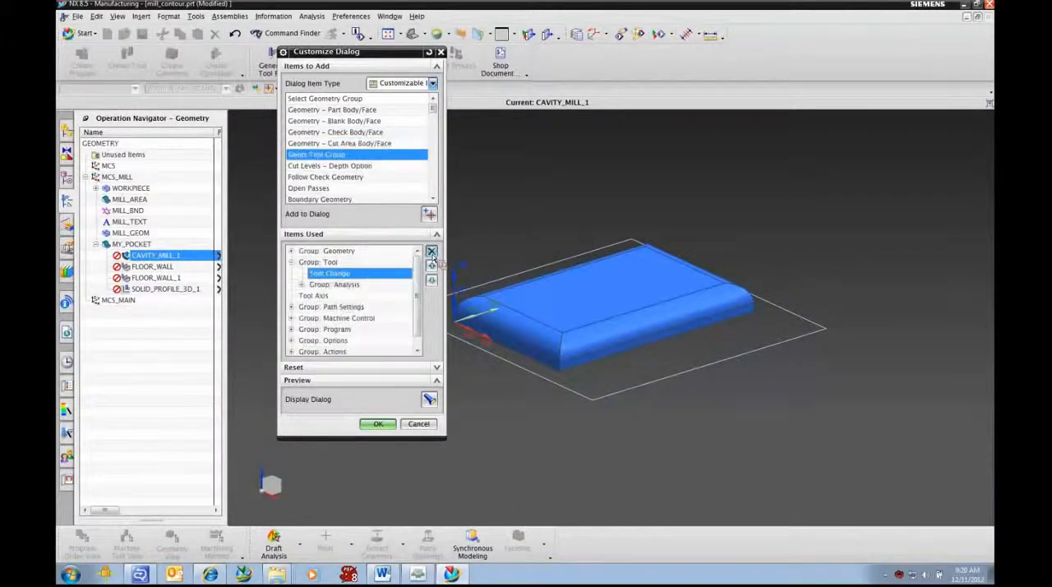
# Step: Remove Cut Method, Stepover Method and Additional Passes from the Path Settings group and accept the dialog customization
pyautogui.click(291, 306)
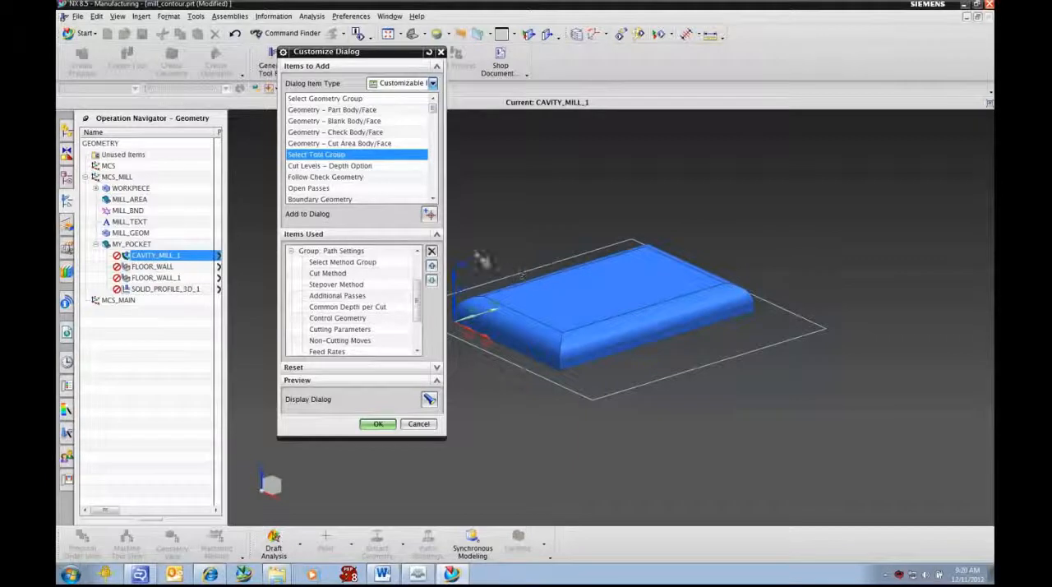
pyautogui.click(340, 274)
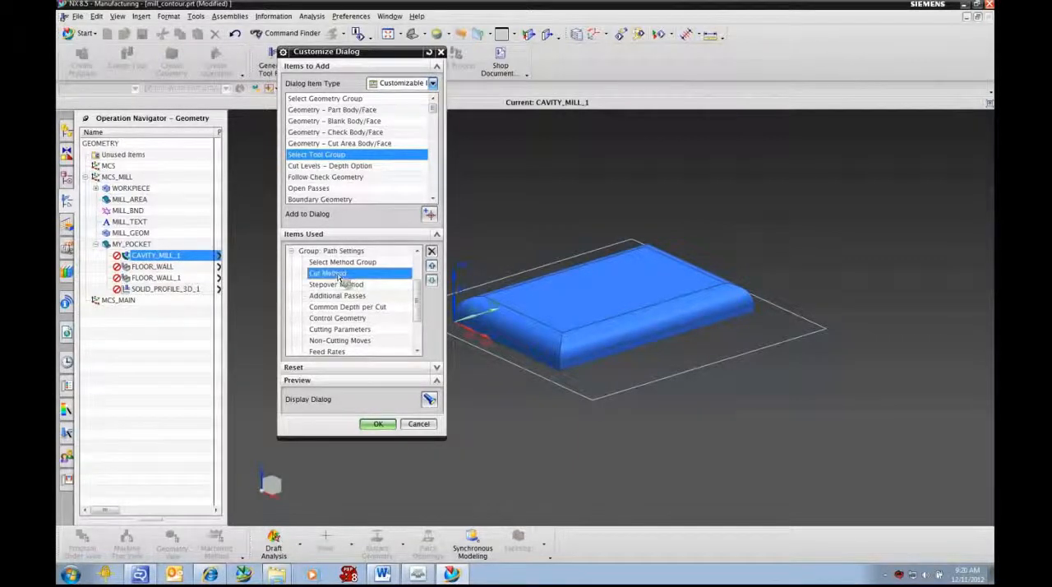
pyautogui.click(432, 252)
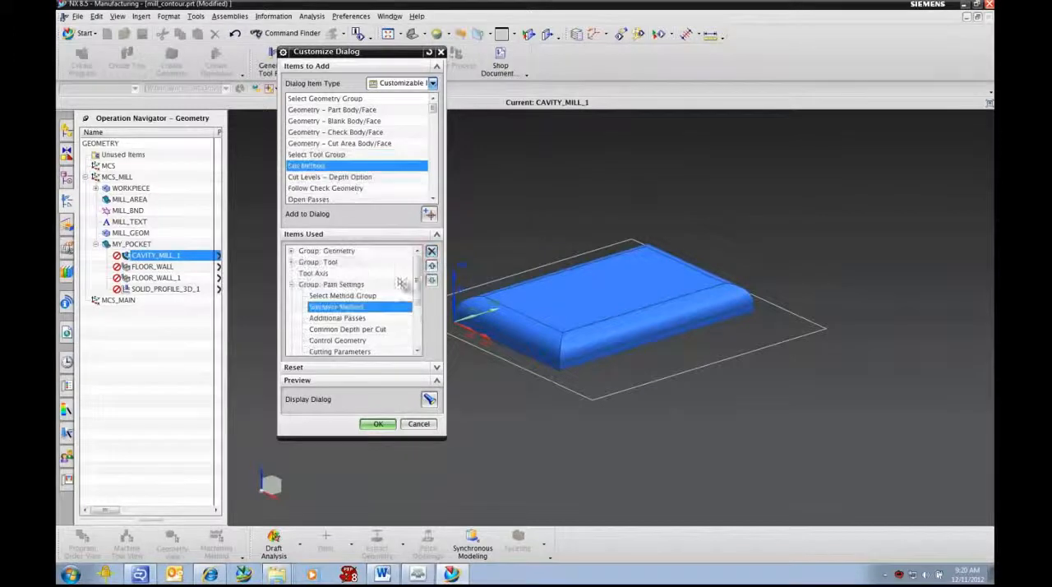
pyautogui.click(433, 253)
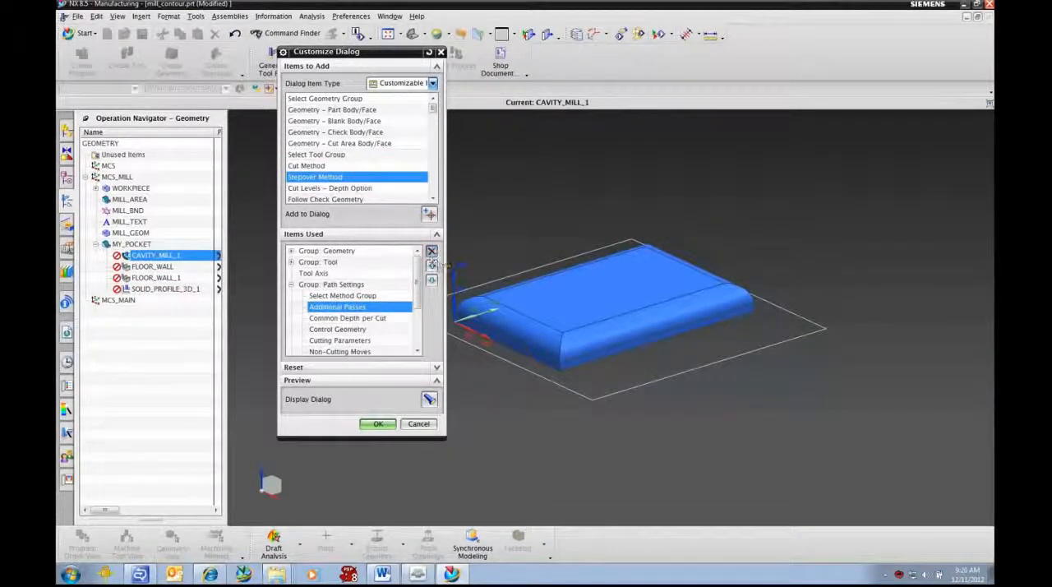
pyautogui.click(431, 251)
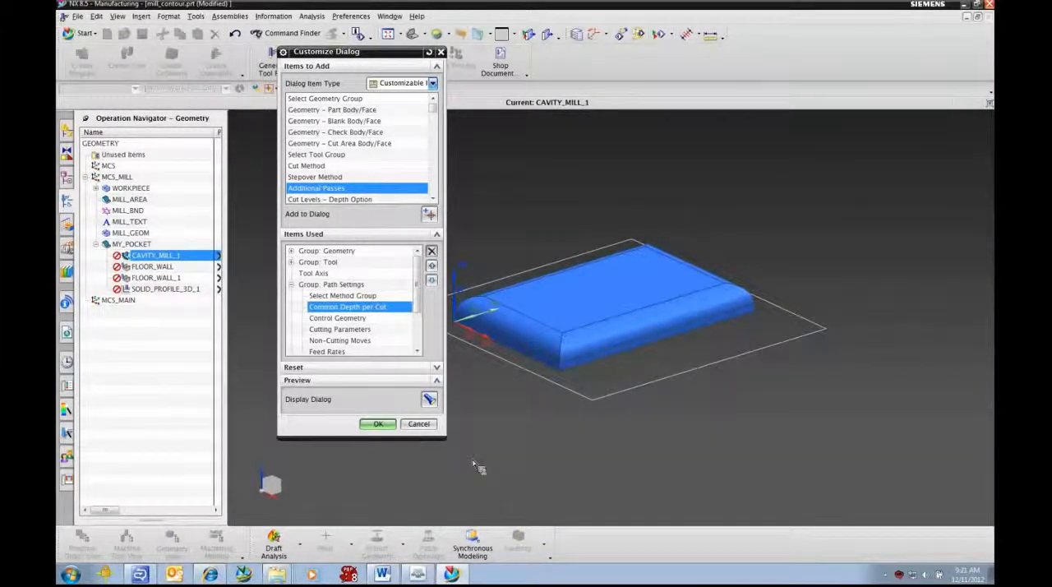
pyautogui.click(378, 425)
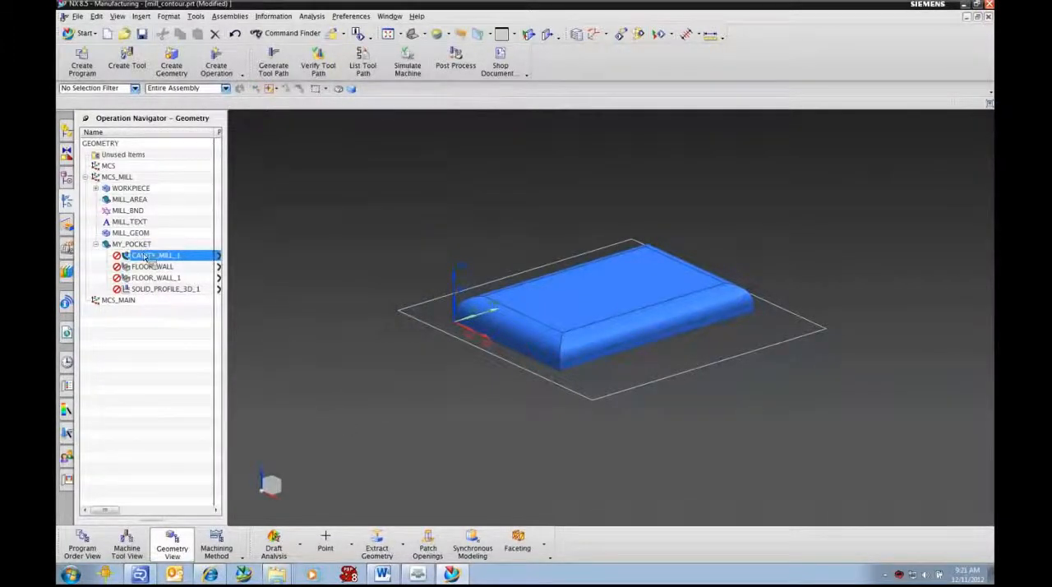
# Step: Save the mill_contour.prt template and exit NX without saving demo_template_part_with_process_setup_1.prt
pyautogui.click(142, 34)
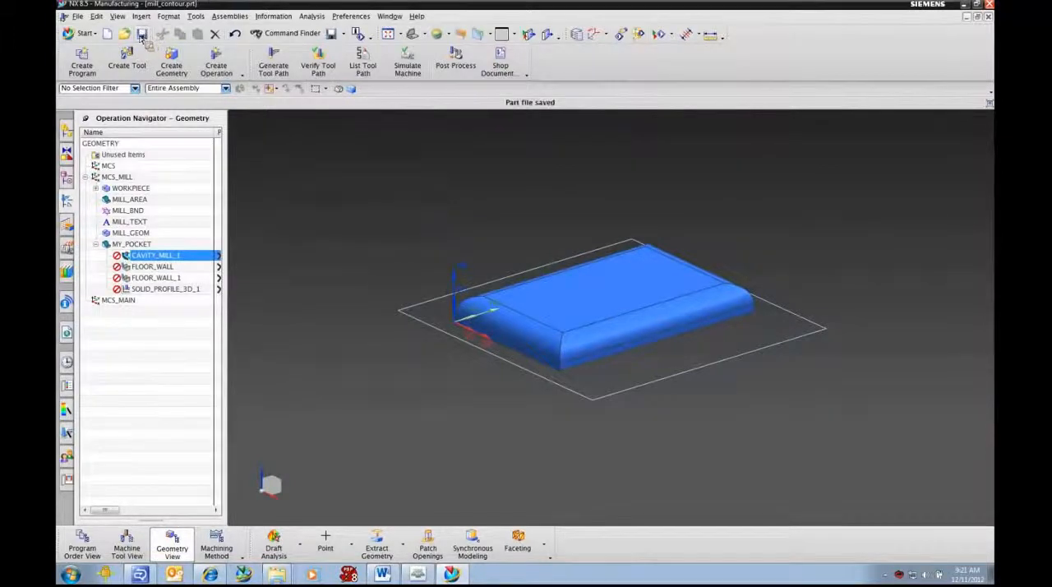
pyautogui.click(990, 5)
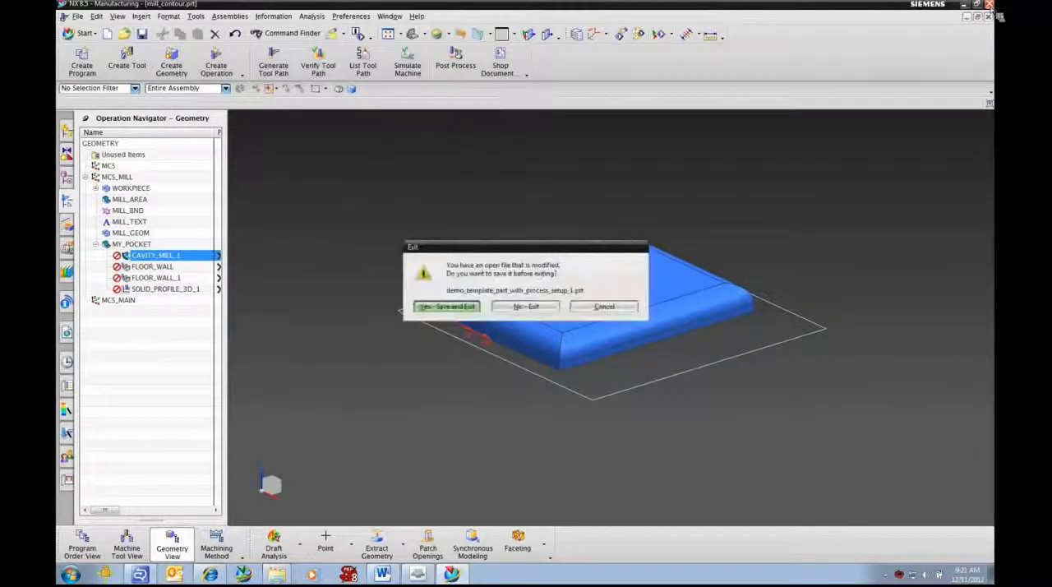
pyautogui.click(531, 307)
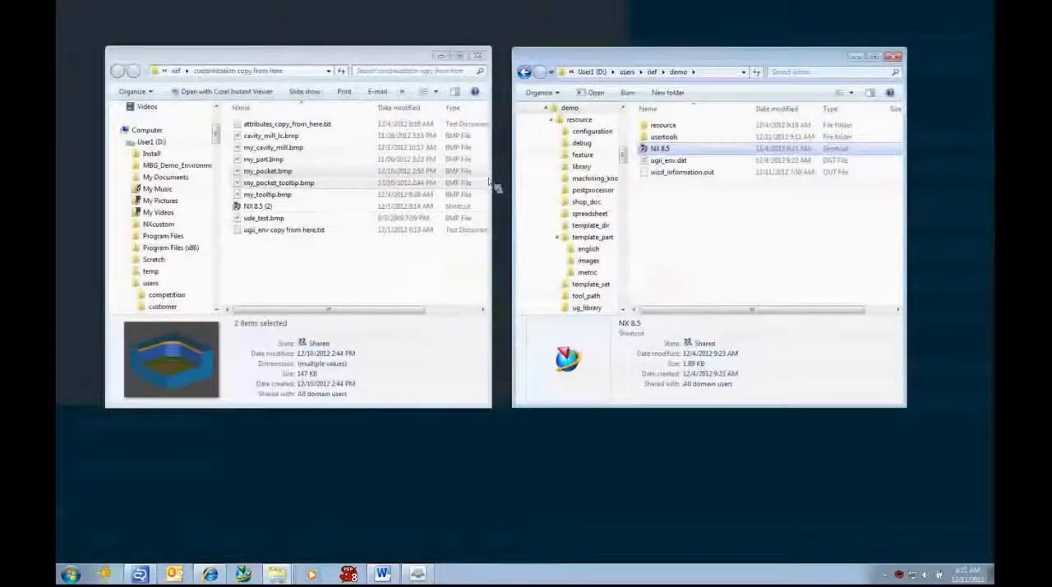
# Step: Copy my_pocket.bmp and my_pocket_tooltip.bmp from the customization folder into the demo folder's usertools\bitmaps subfolder
pyautogui.doubleClick(663, 138)
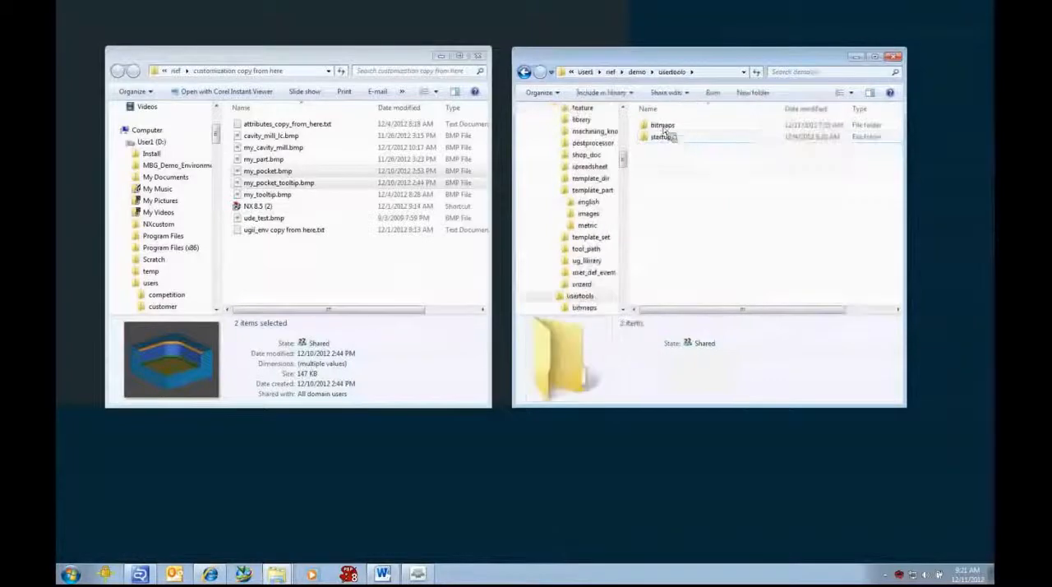
pyautogui.doubleClick(664, 125)
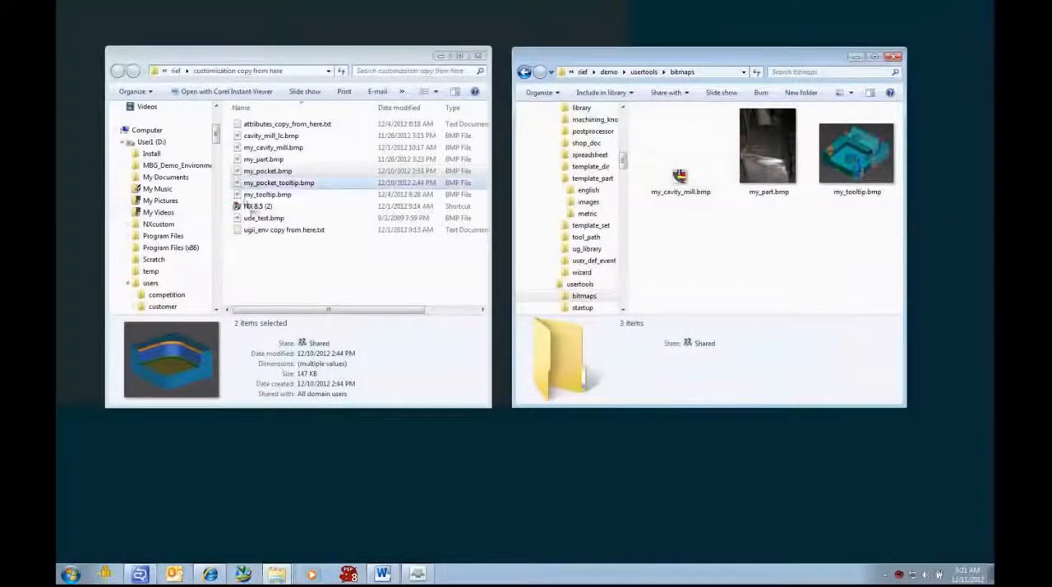
pyautogui.click(291, 183)
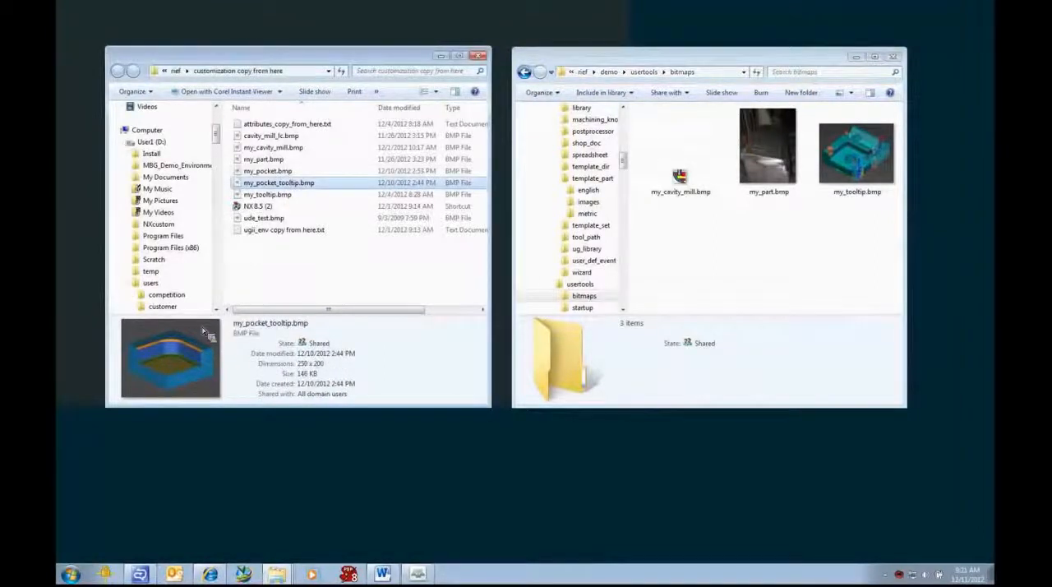
pyautogui.click(272, 171)
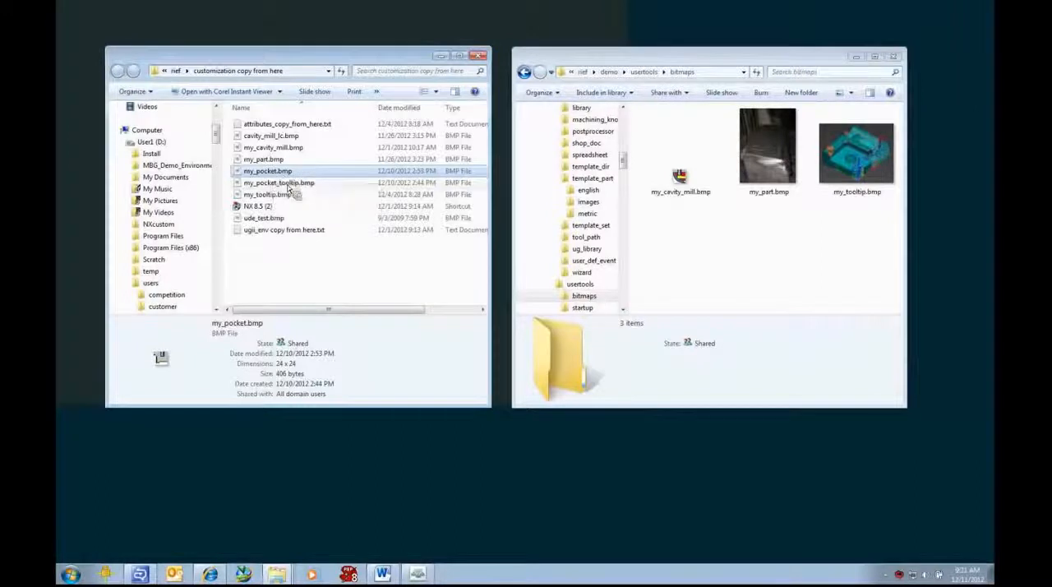
pyautogui.keyDown('ctrl'); pyautogui.click(284, 184); pyautogui.keyUp('ctrl')
pyautogui.moveTo(284, 186); pyautogui.dragTo(742, 278)
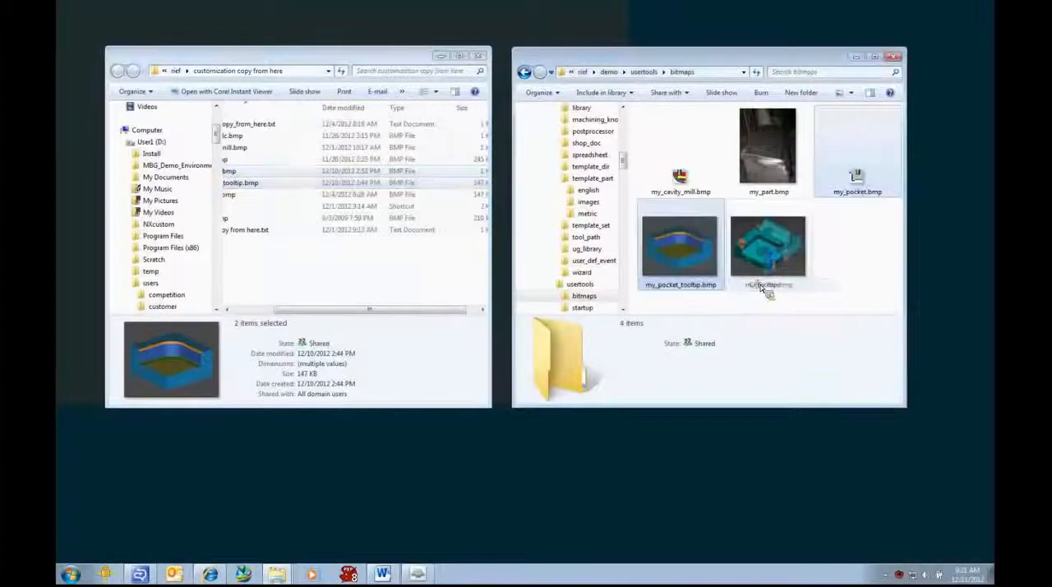
pyautogui.click(847, 258)
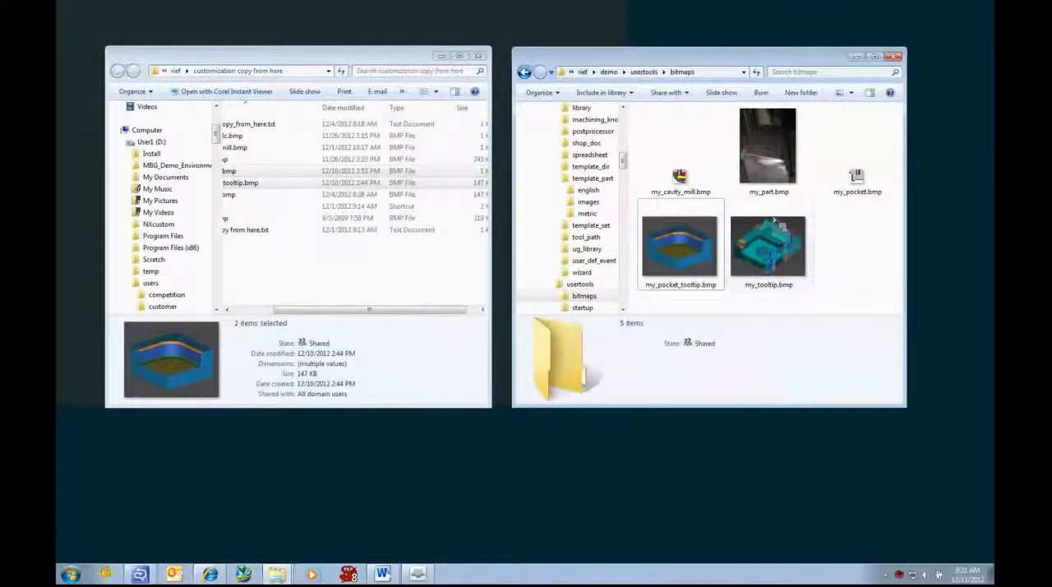
# Step: Return to the demo folder and start NX 8.5 from its shortcut
pyautogui.click(609, 72)
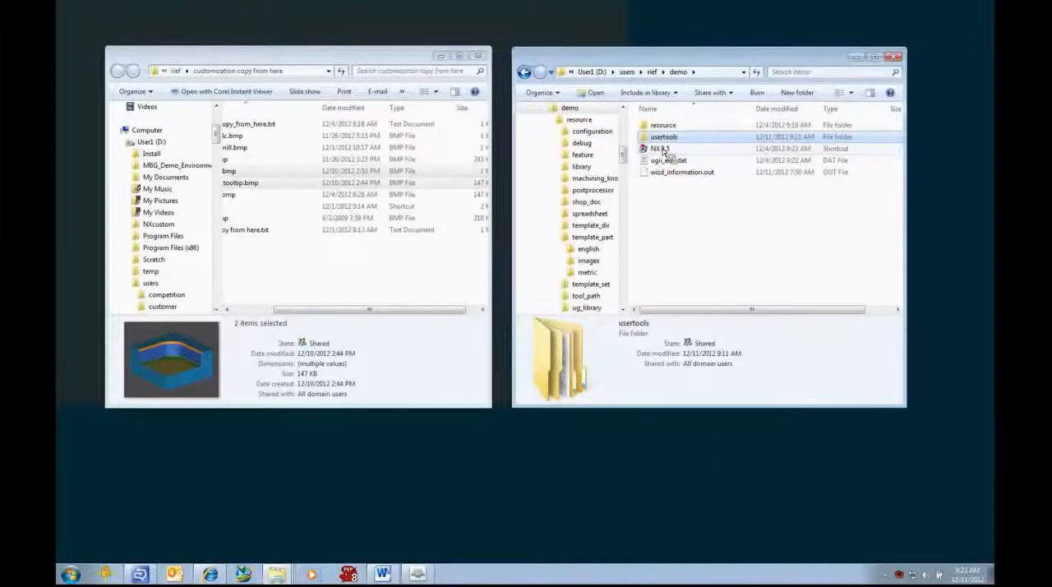
pyautogui.click(663, 150)
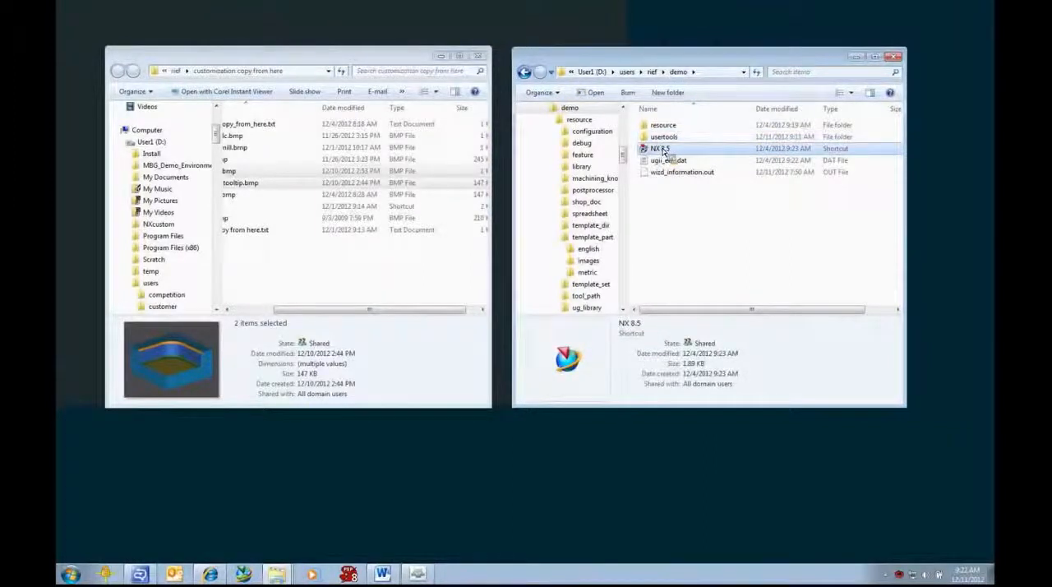
pyautogui.doubleClick(663, 150)
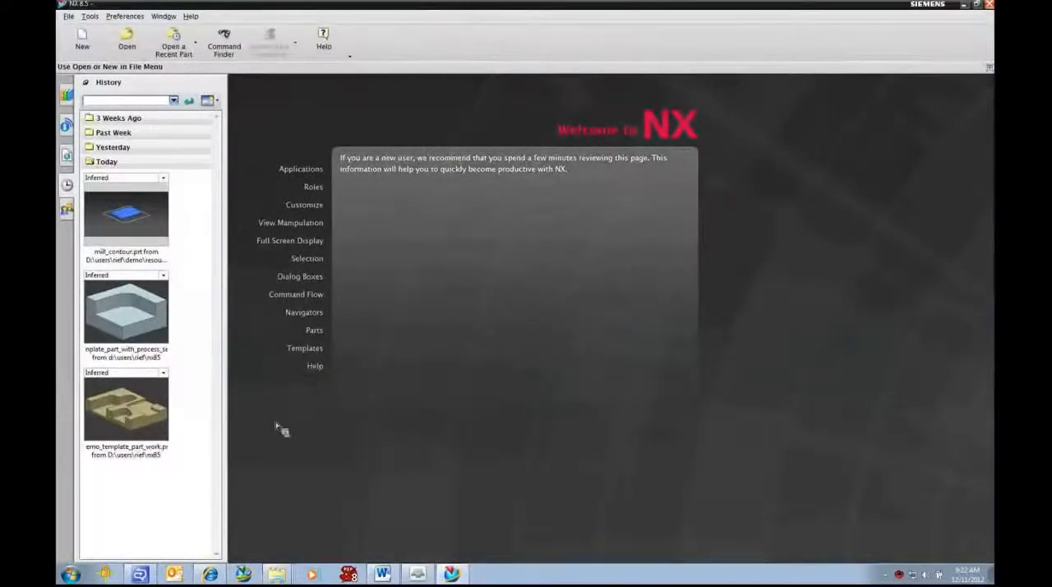
# Step: Open the recent part demo_template_part_work.prt and create a millimeter General Setup manufacturing file that references it
pyautogui.click(126, 417)
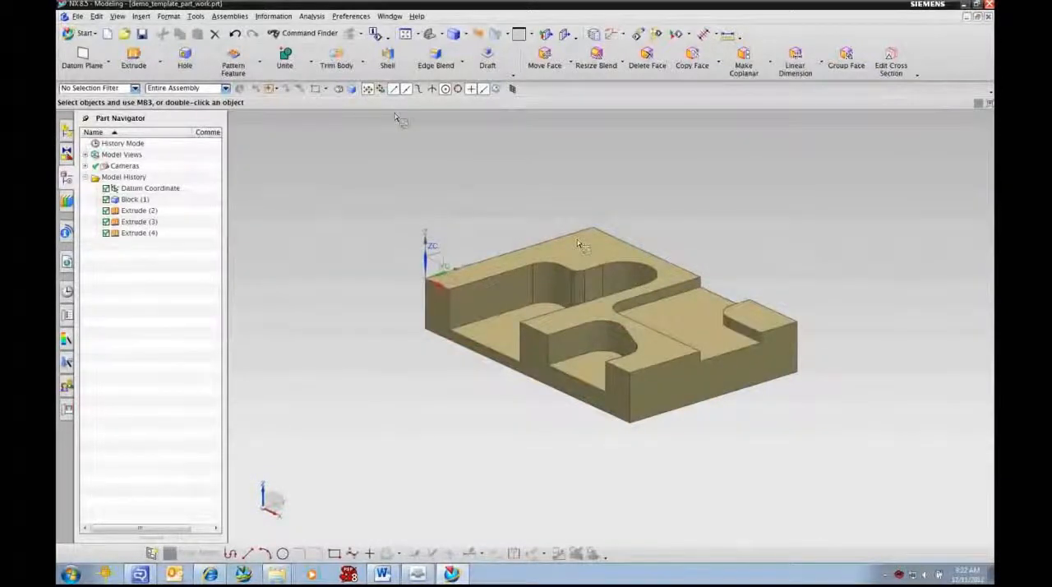
pyautogui.click(108, 34)
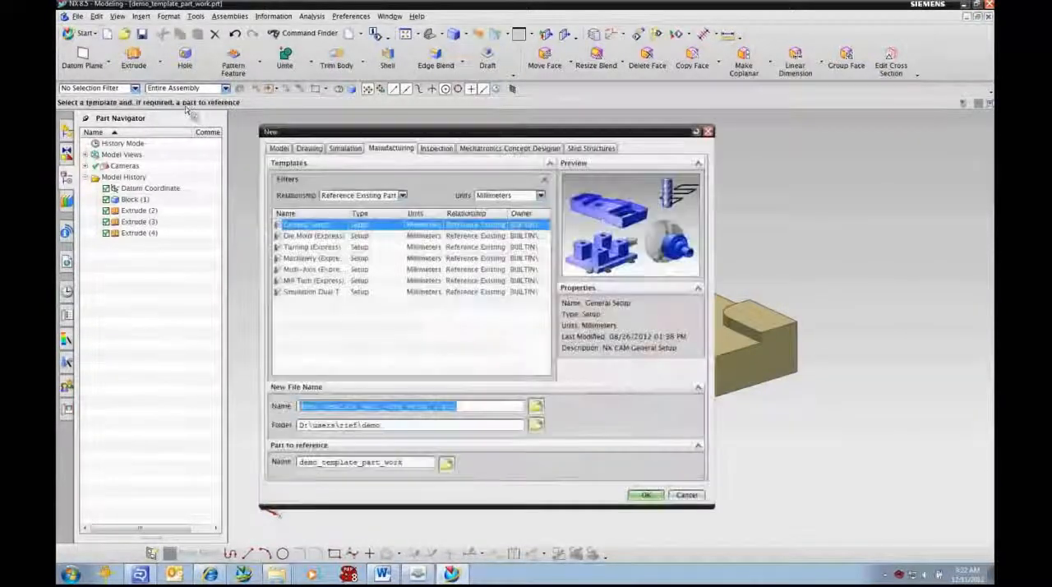
pyautogui.click(647, 496)
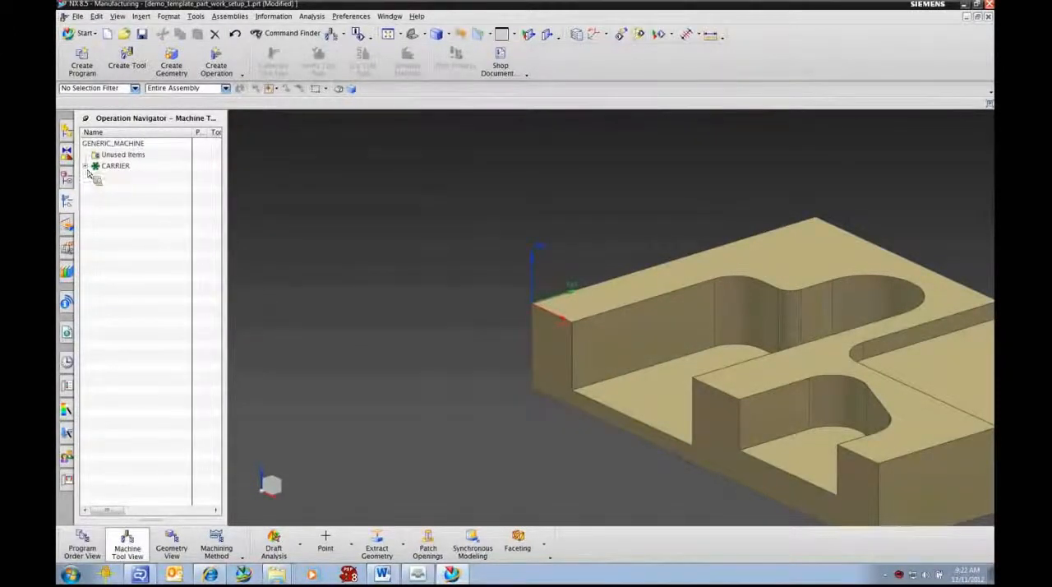
# Step: Examine the new setup's tool pockets under CARRIER, the geometry groups under MCS_MILL and the machining methods
pyautogui.click(86, 166)
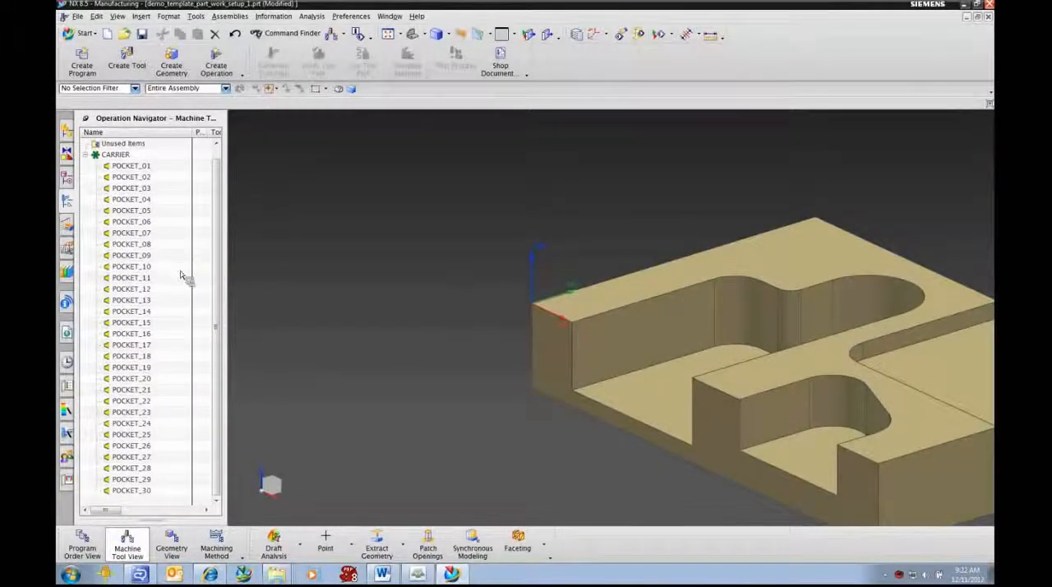
pyautogui.click(172, 551)
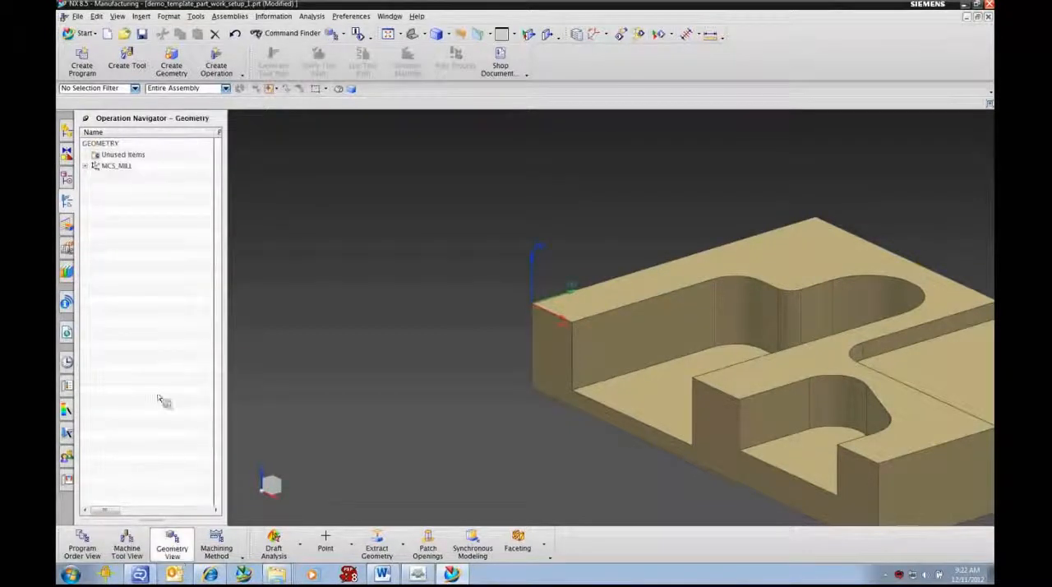
pyautogui.click(85, 166)
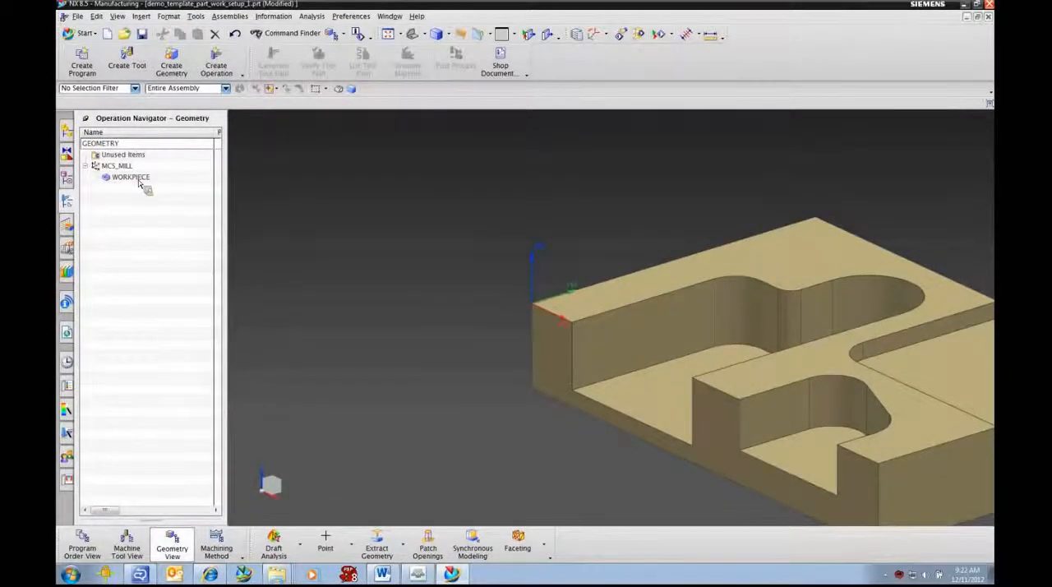
pyautogui.click(217, 551)
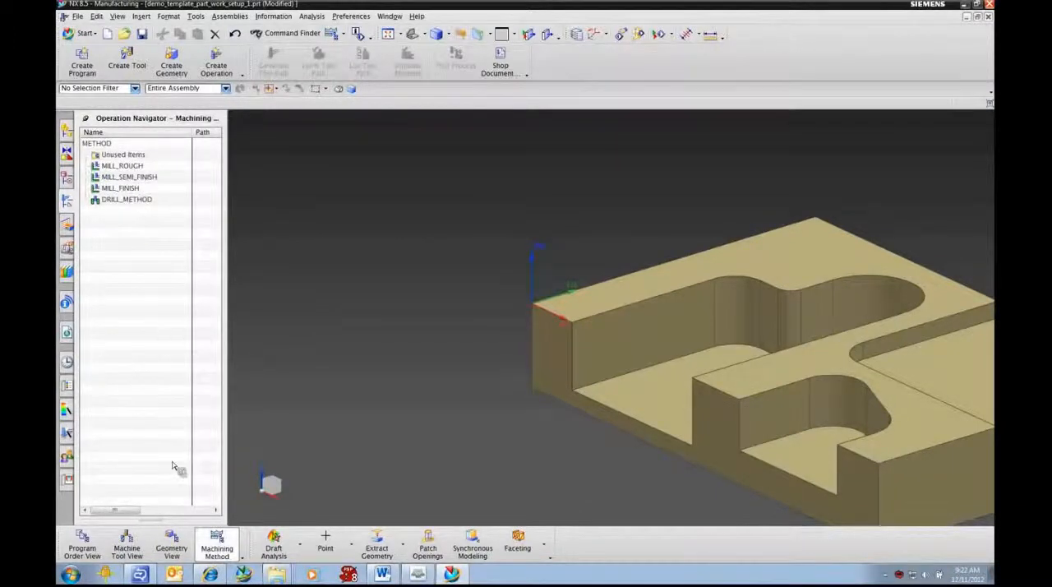
pyautogui.scroll(-1, 514, 396)
pyautogui.keyDown('shift'); pyautogui.moveTo(474, 444); pyautogui.dragTo(467, 390, button='middle'); pyautogui.keyUp('shift')
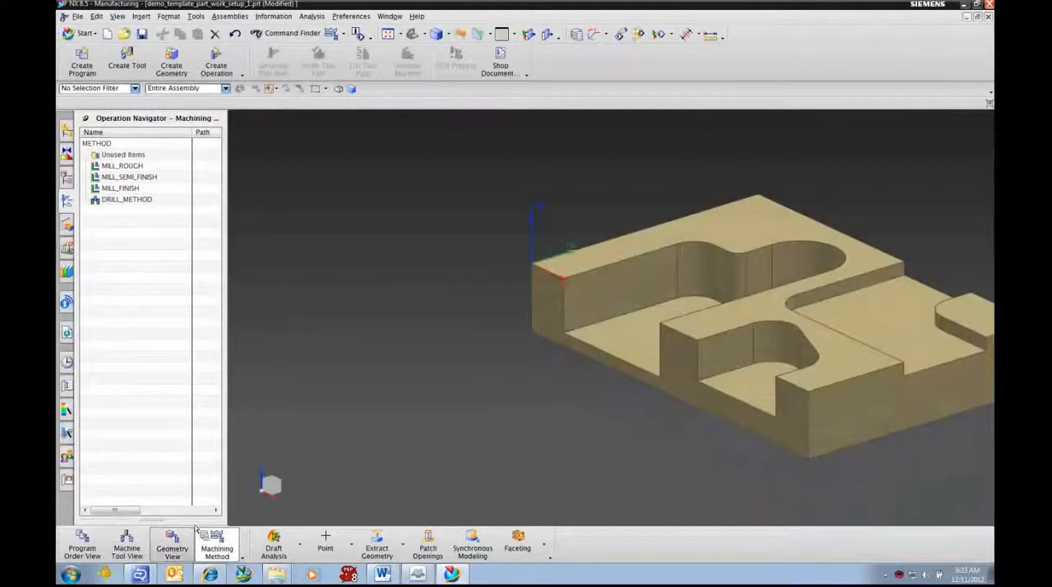
# Step: Edit WORKPIECE in the geometry view and specify the solid body as its part geometry
pyautogui.click(171, 550)
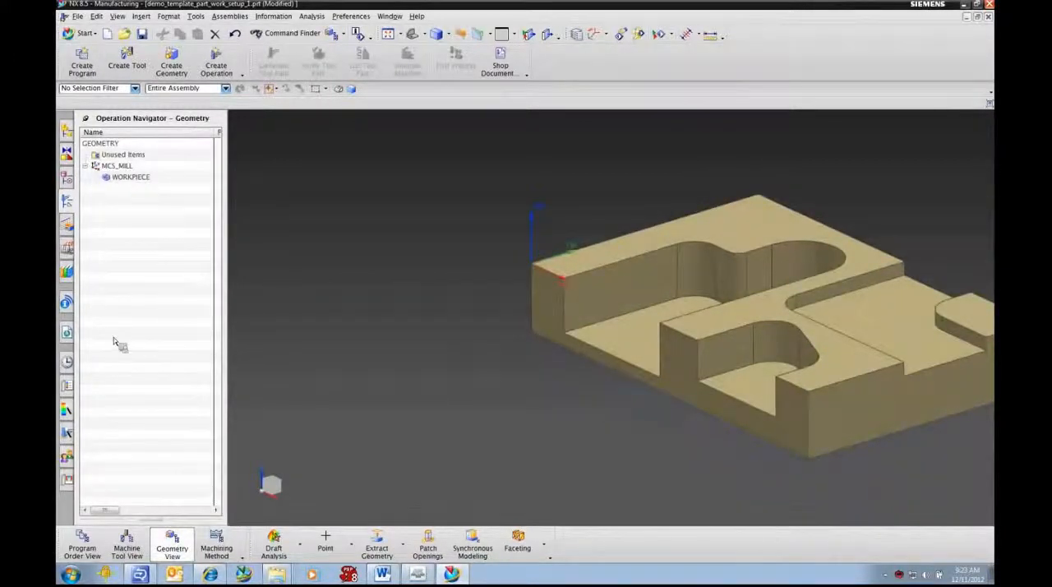
pyautogui.doubleClick(130, 179)
pyautogui.click(350, 147)
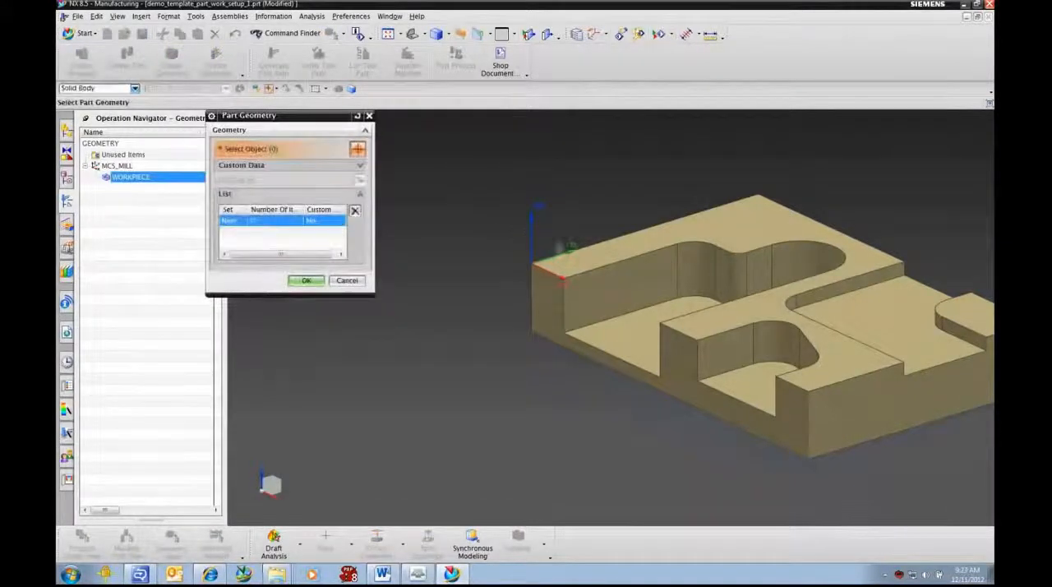
pyautogui.click(640, 279)
pyautogui.click(306, 294)
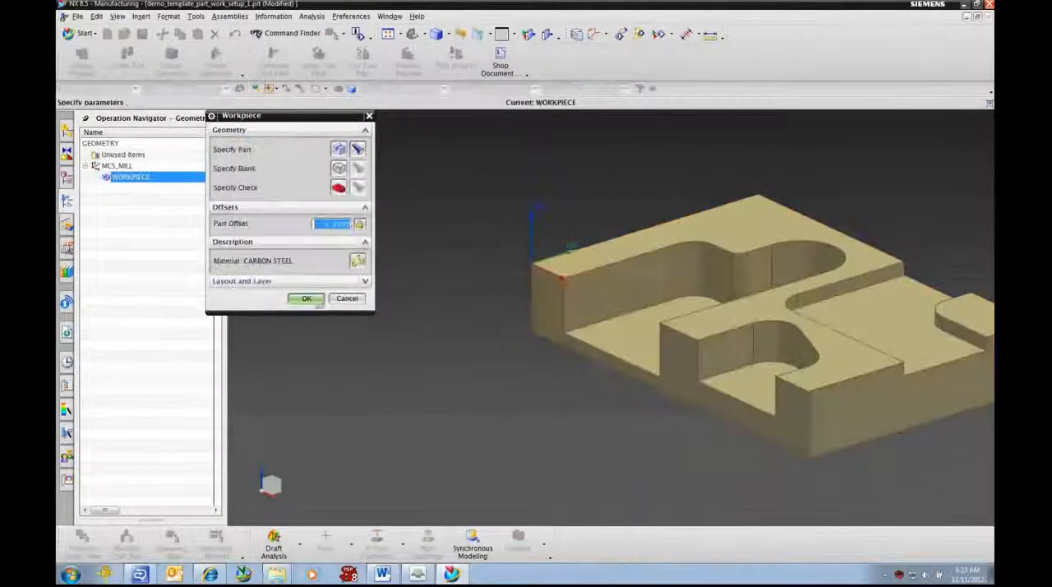
# Step: Define the WORKPIECE blank as a Bounding Block with zero offsets and accept the workpiece
pyautogui.click(339, 169)
pyautogui.click(303, 146)
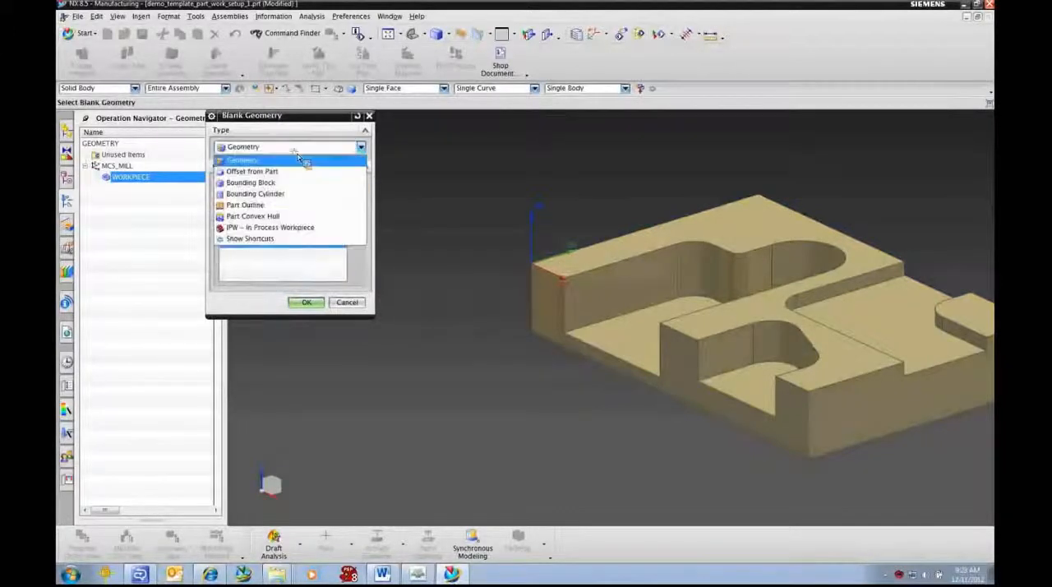
pyautogui.click(262, 183)
pyautogui.click(311, 245)
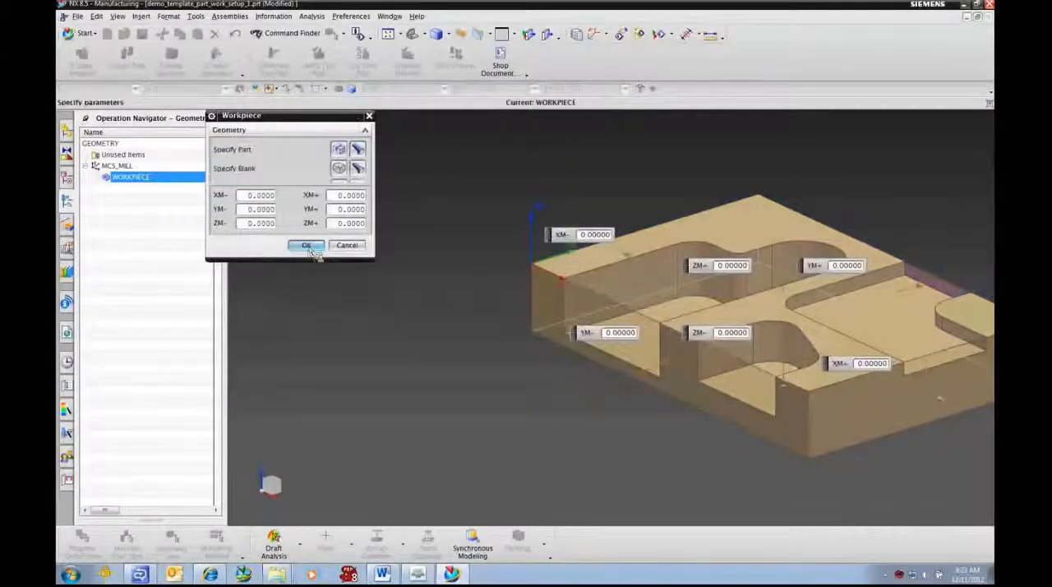
pyautogui.click(303, 299)
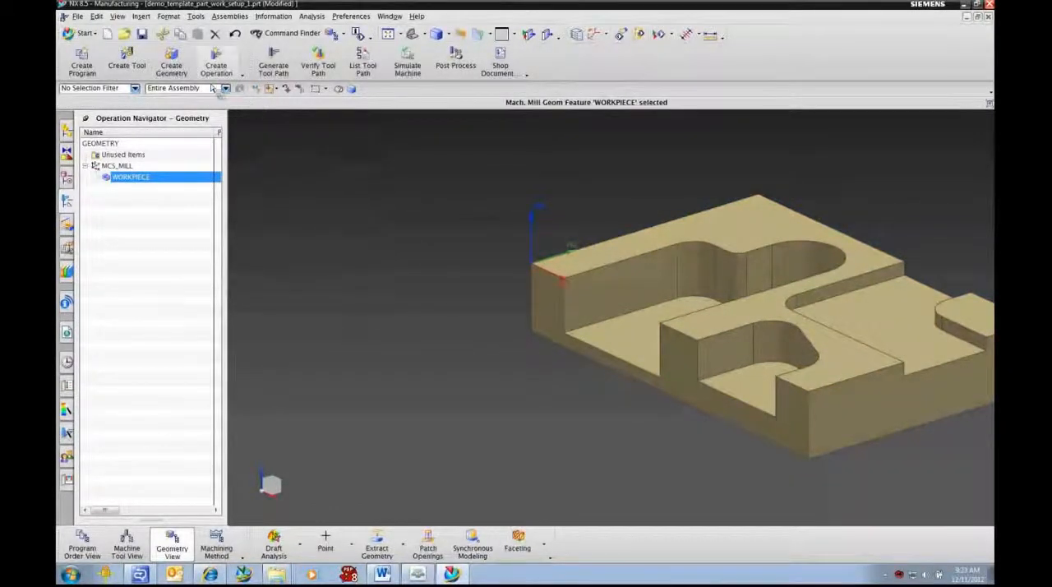
# Step: Create a MY_POCKET geometry group from the mill_contour My Pocket subtype under WORKPIECE
pyautogui.click(171, 64)
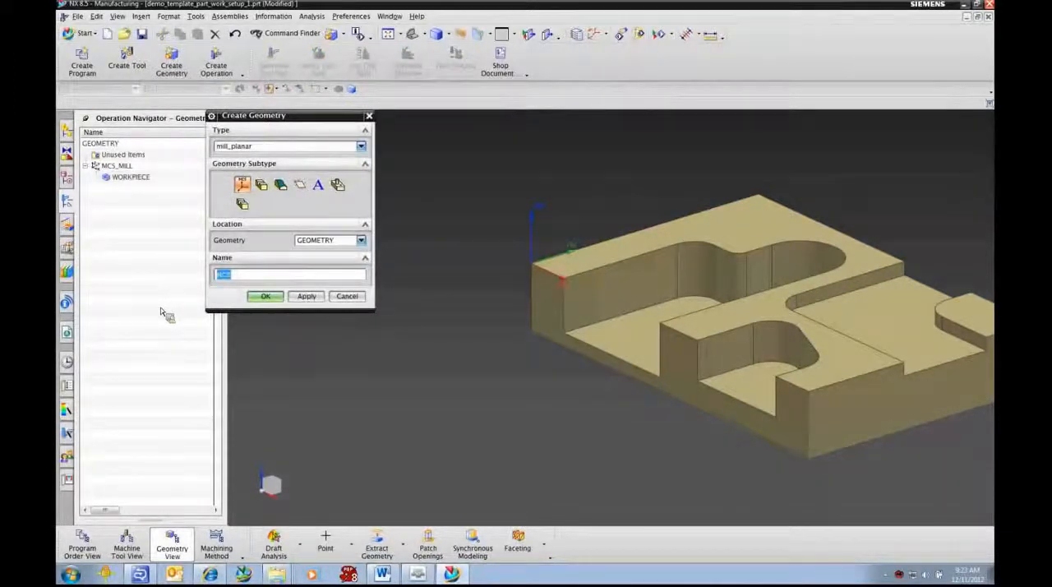
pyautogui.click(258, 148)
pyautogui.click(244, 167)
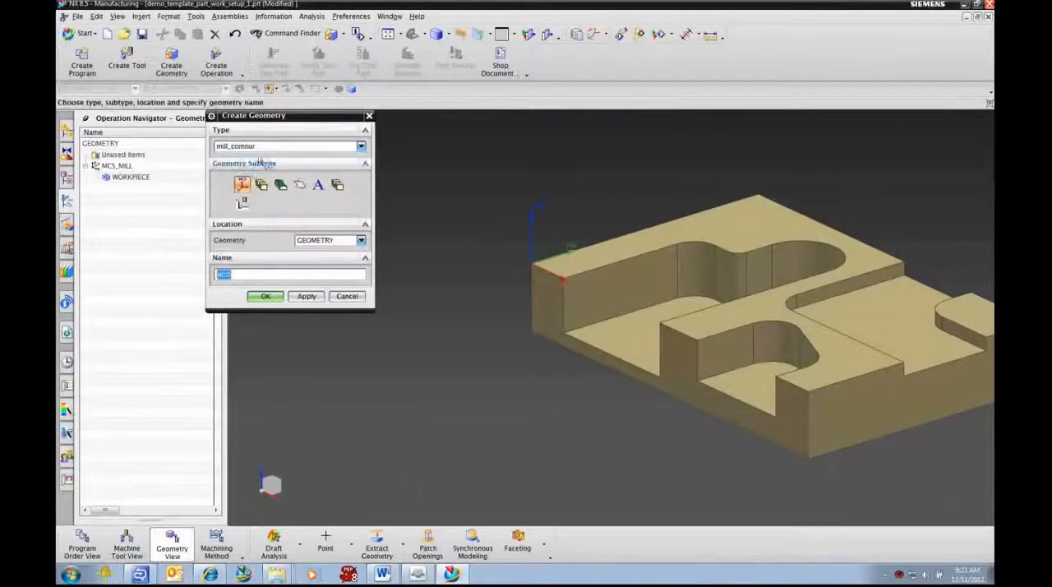
pyautogui.click(242, 203)
pyautogui.click(331, 241)
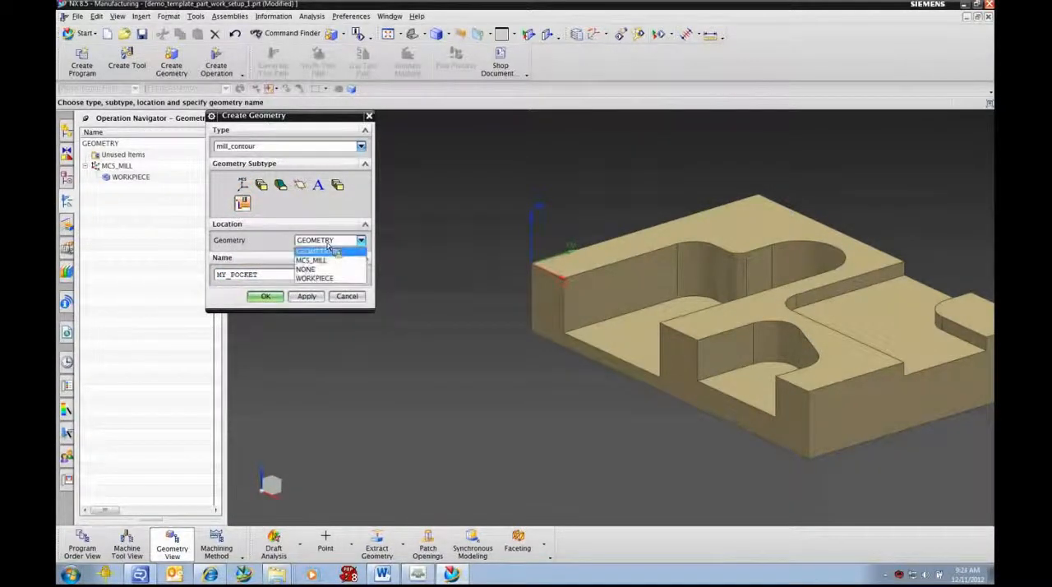
pyautogui.click(318, 280)
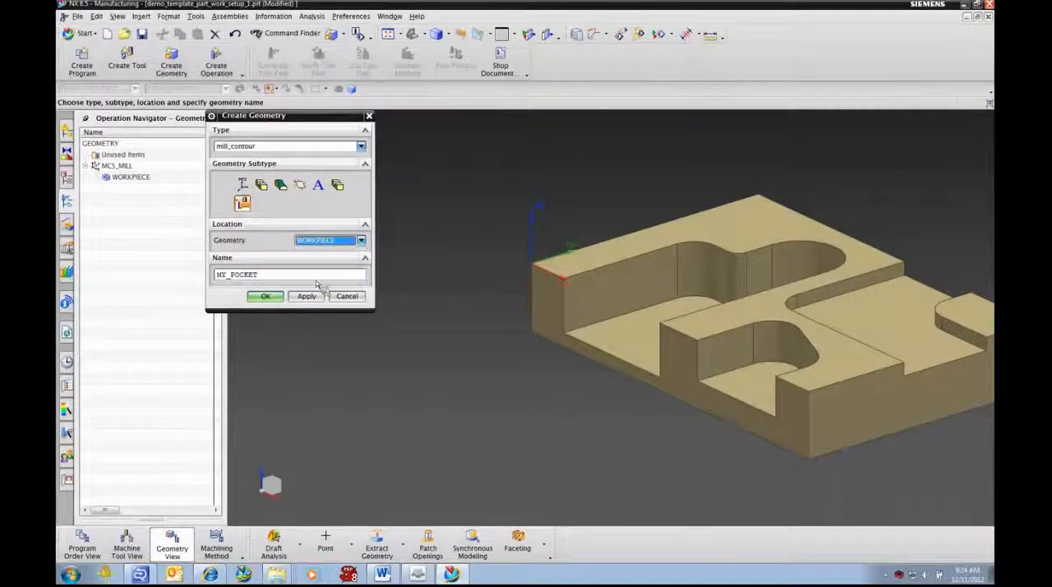
pyautogui.click(265, 296)
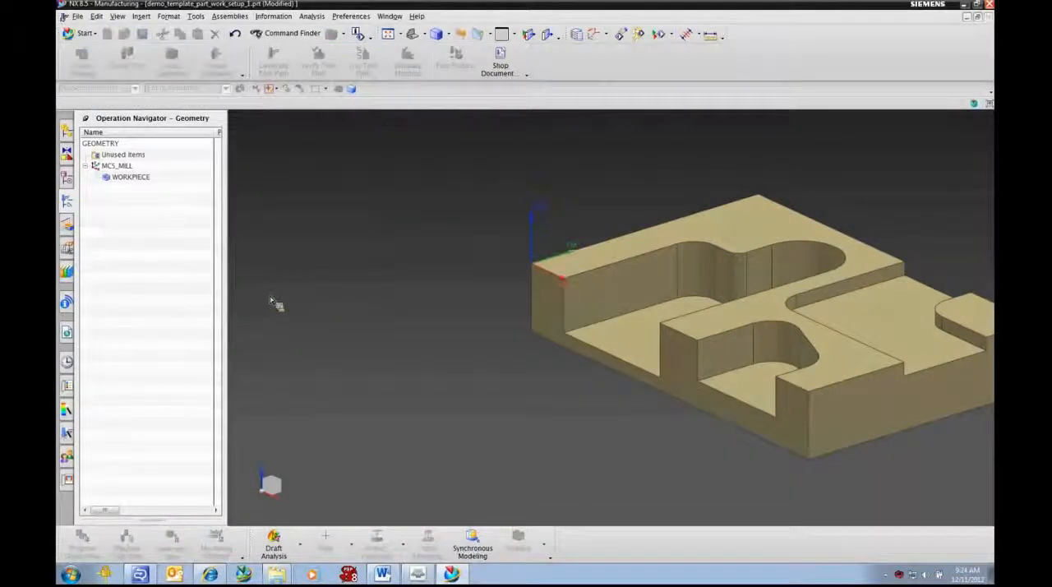
# Step: Specify the floor faces of the three pockets as the cut area of MY_POCKET
pyautogui.moveTo(573, 414)
pyautogui.keyDown('shift'); pyautogui.mouseDown(button='middle')
pyautogui.moveTo(573, 404)
pyautogui.moveTo(503, 374)
pyautogui.mouseUp(button='middle'); pyautogui.keyUp('shift')
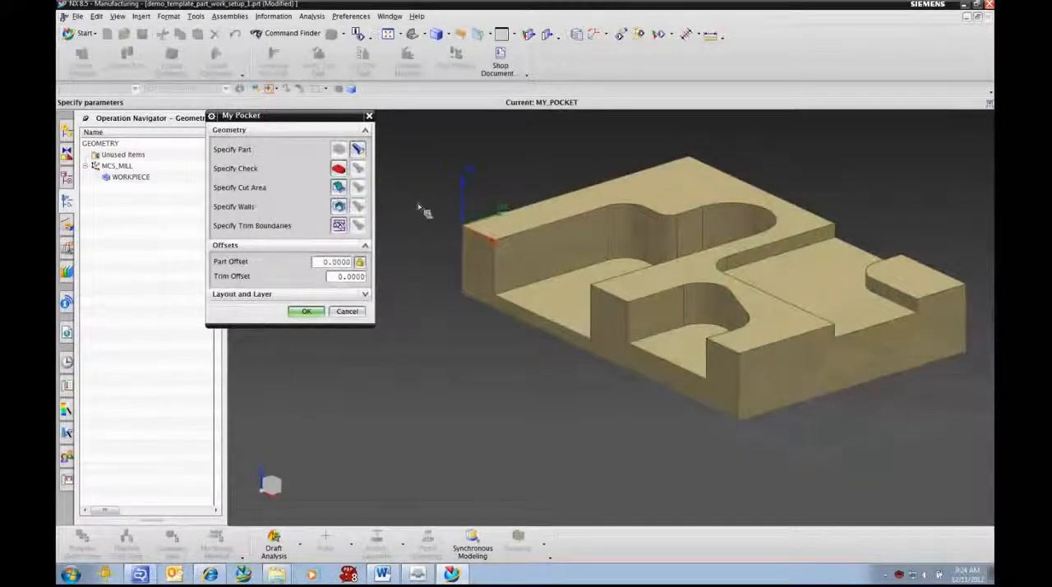
pyautogui.click(339, 187)
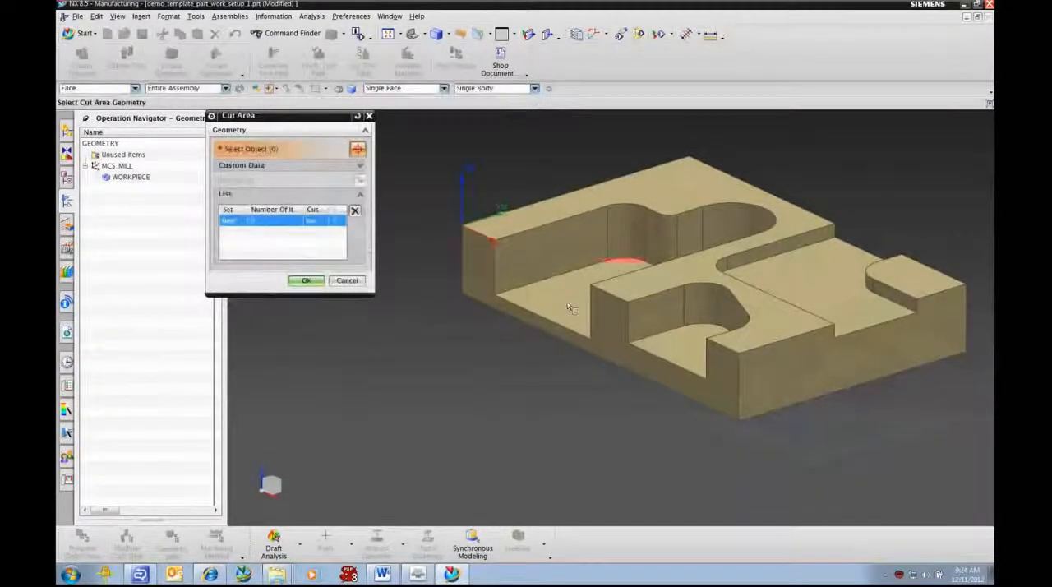
pyautogui.click(591, 312)
pyautogui.click(699, 325)
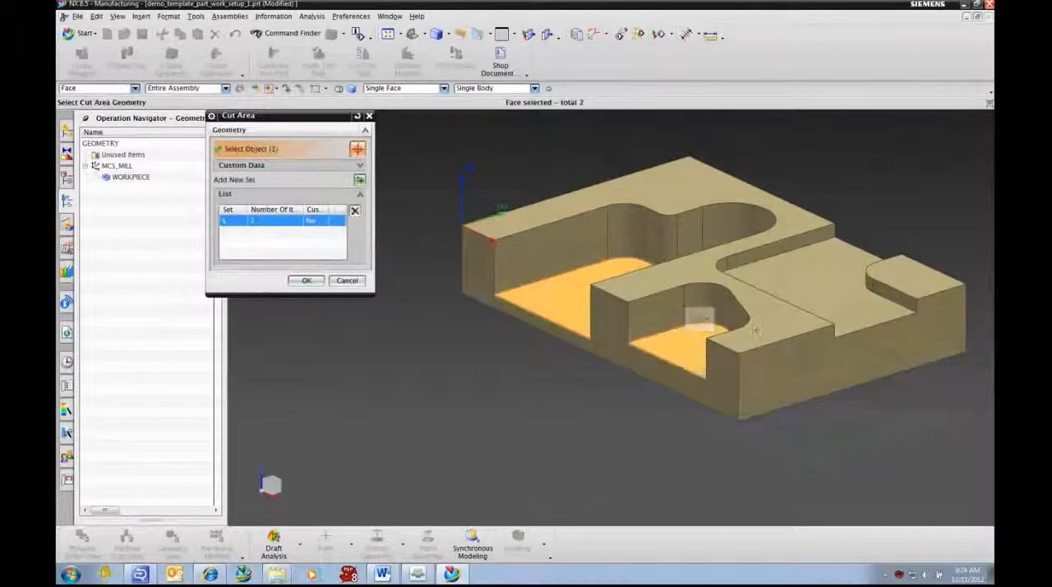
pyautogui.click(810, 298)
pyautogui.click(307, 280)
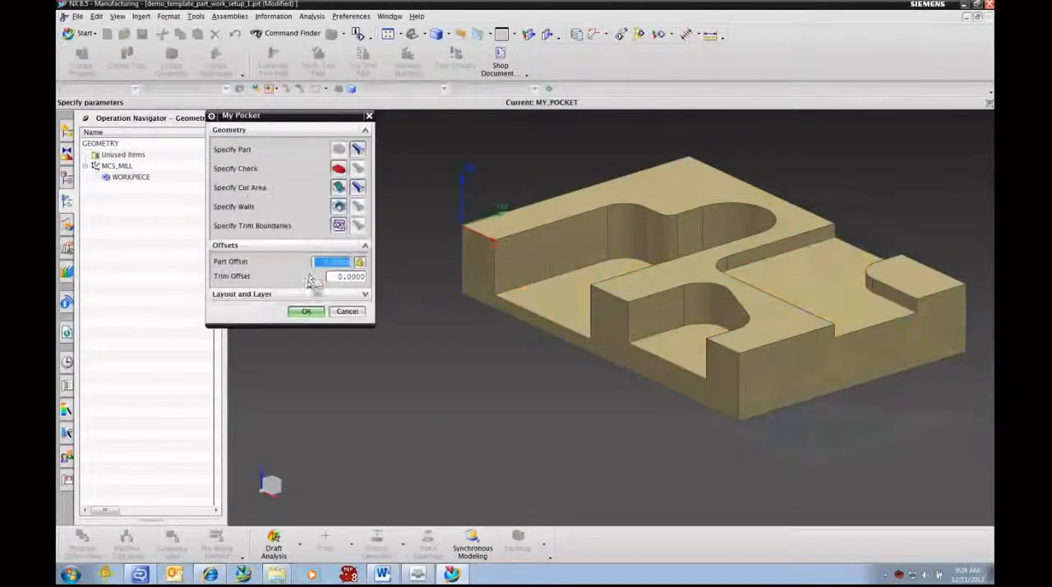
# Step: Specify the tangent wall faces of the three pockets as the walls of MY_POCKET and accept the geometry group
pyautogui.click(342, 209)
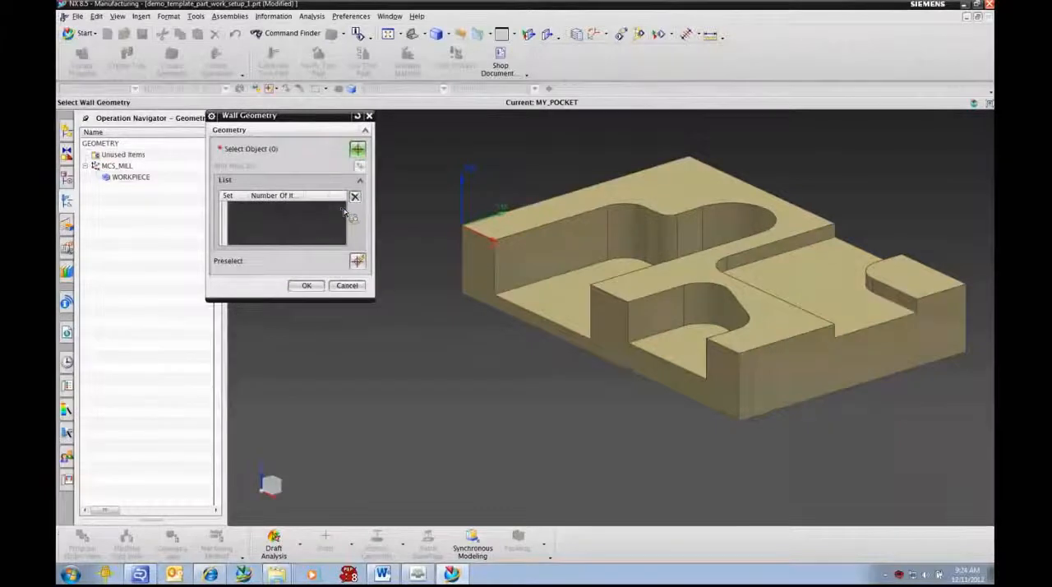
pyautogui.click(403, 88)
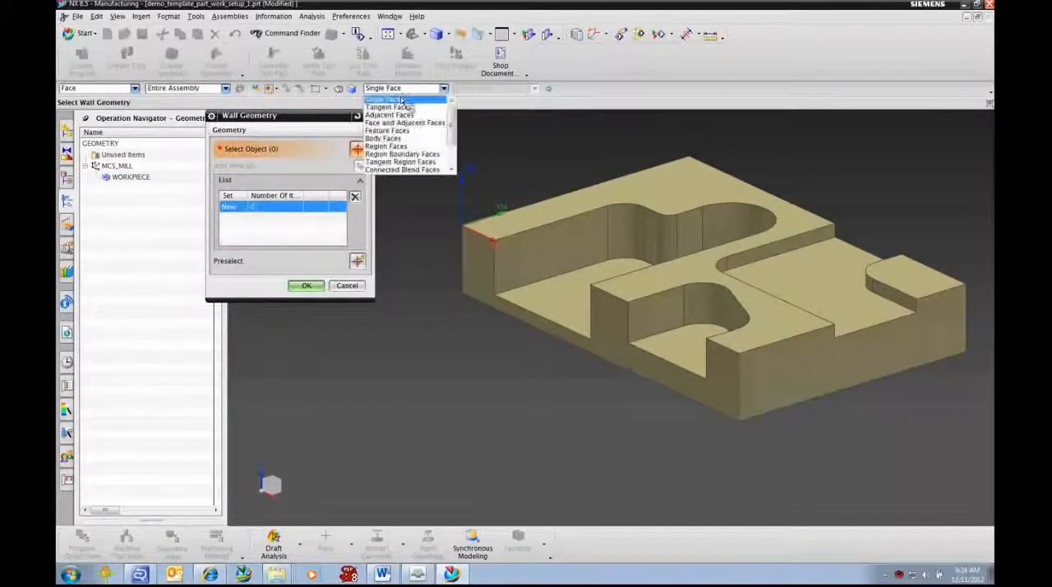
pyautogui.click(389, 107)
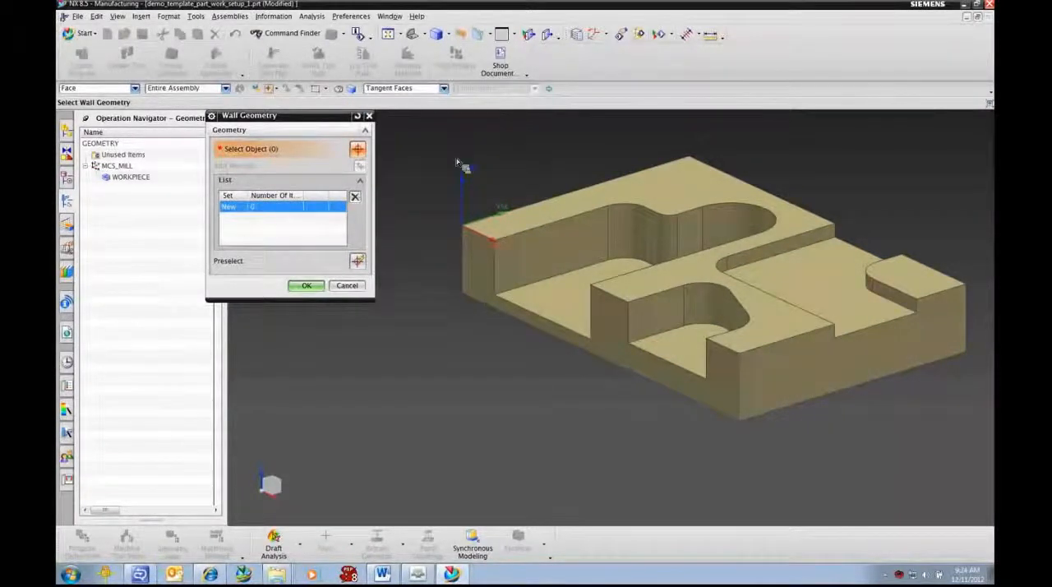
pyautogui.click(600, 241)
pyautogui.click(689, 320)
pyautogui.click(757, 265)
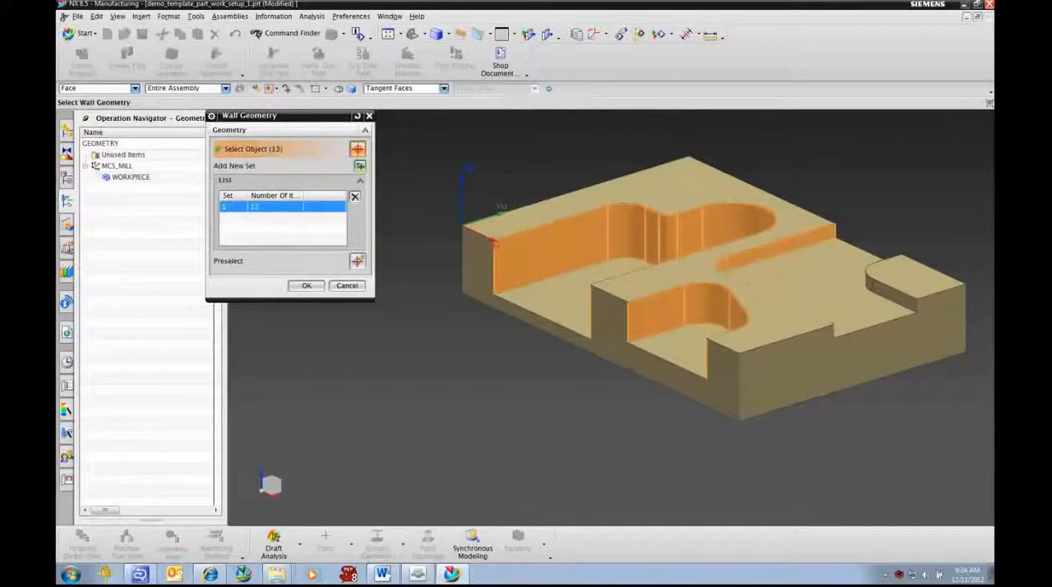
pyautogui.click(889, 293)
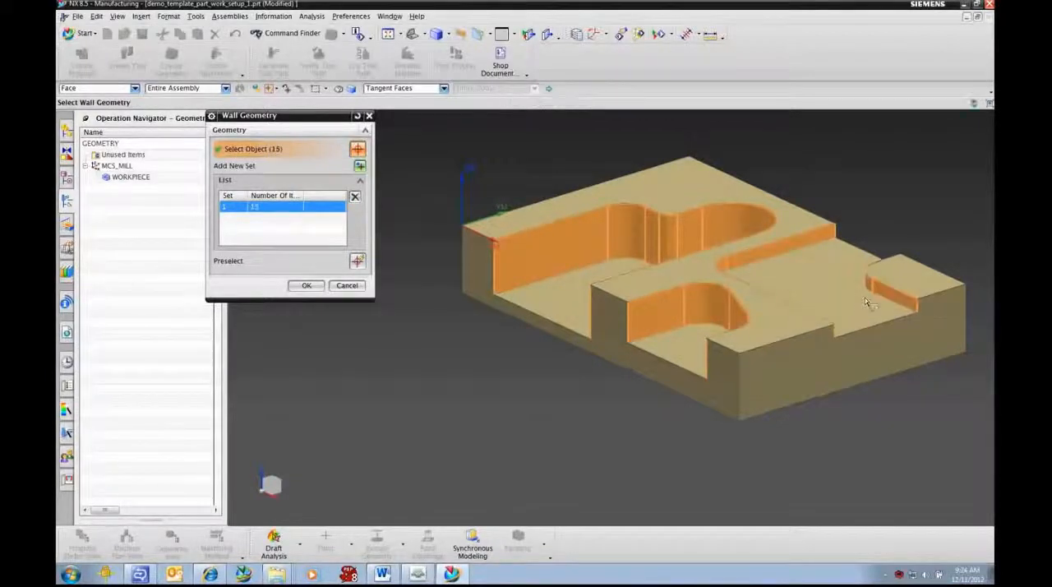
pyautogui.click(309, 287)
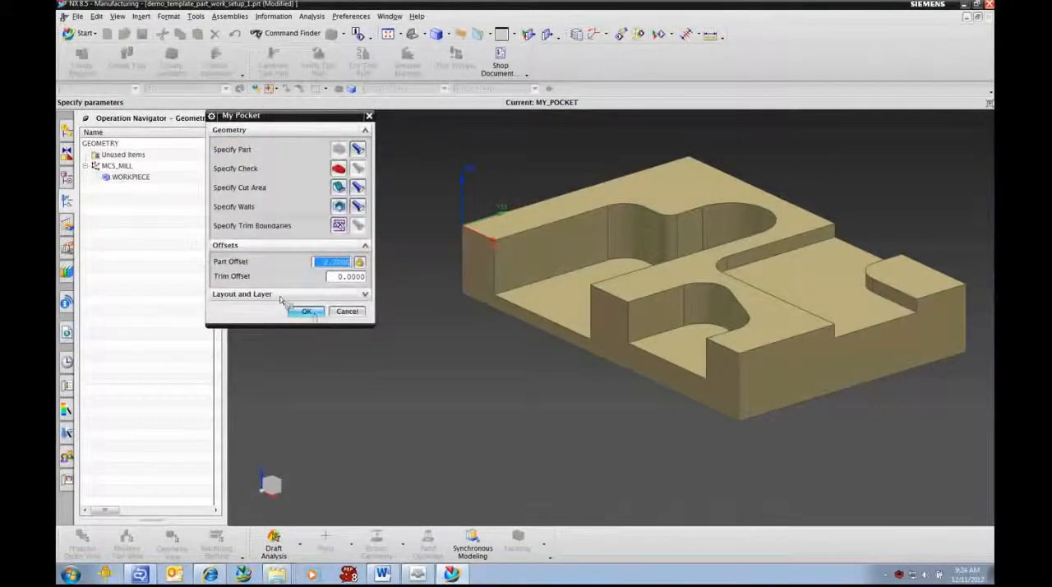
pyautogui.click(308, 311)
# Step: Generate and accept the tool paths for all operations under MY_POCKET
pyautogui.click(146, 188)
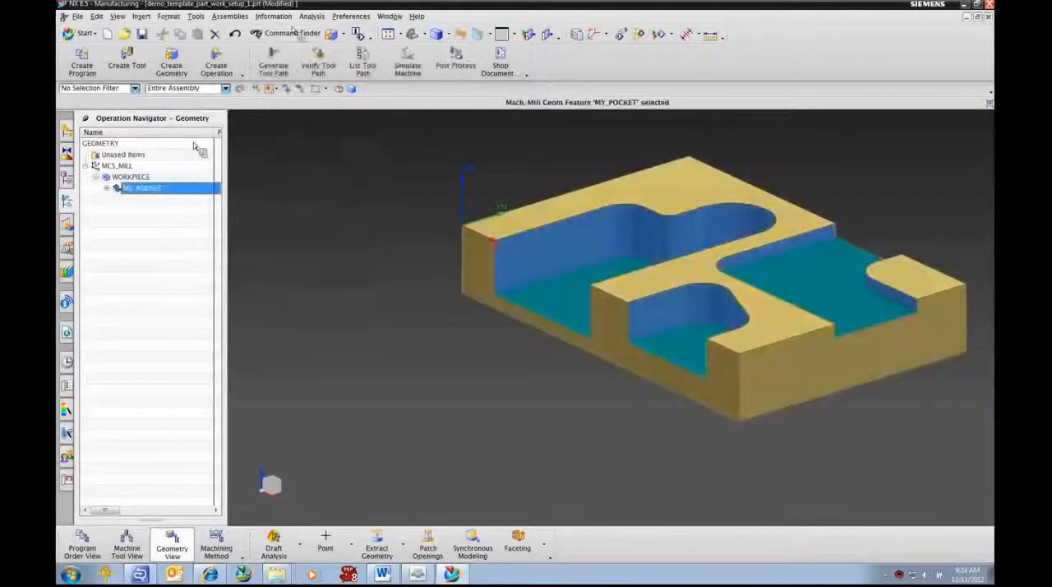
pyautogui.click(273, 65)
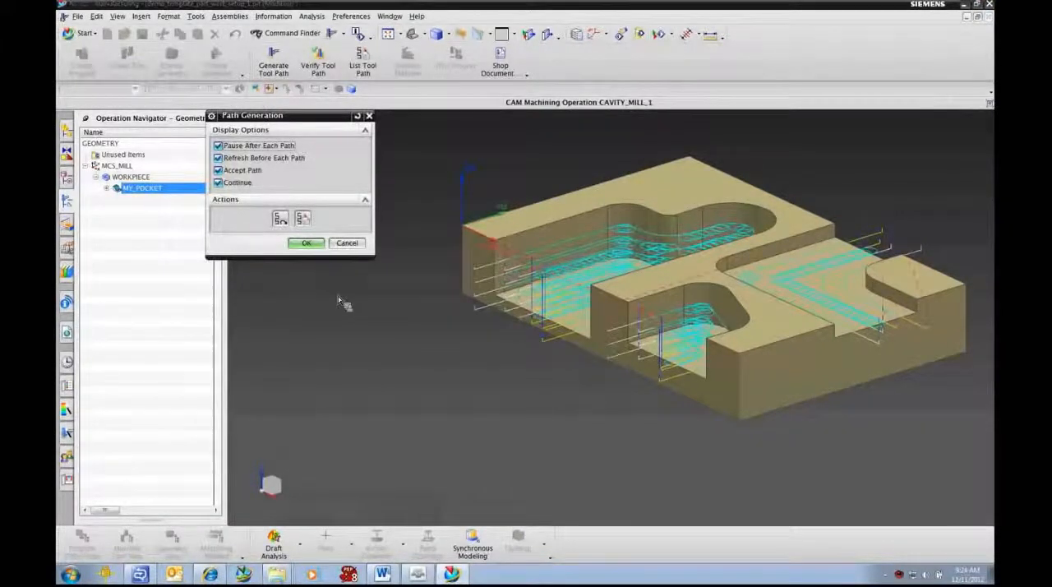
pyautogui.click(304, 245)
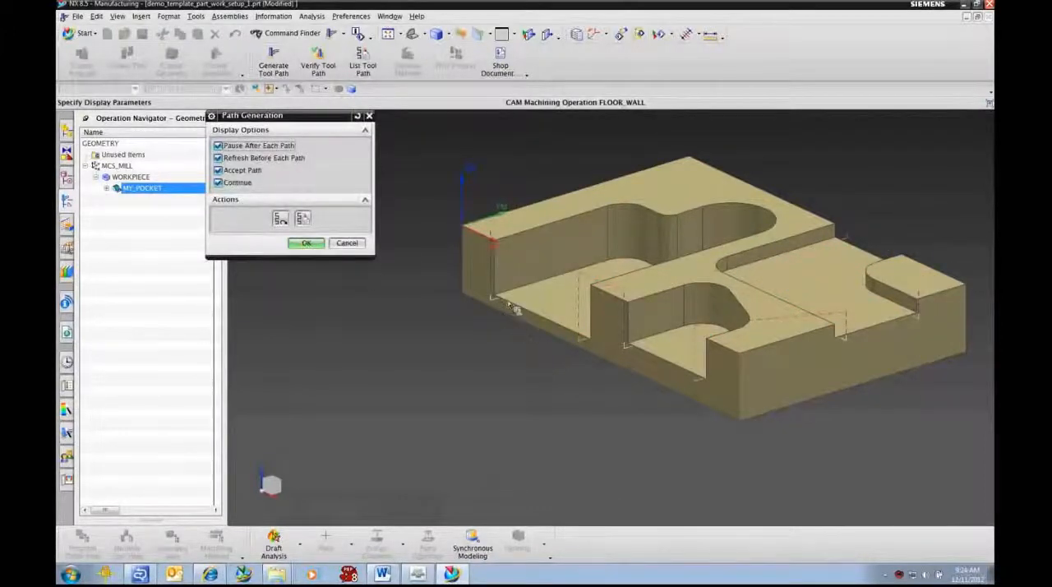
pyautogui.click(309, 246)
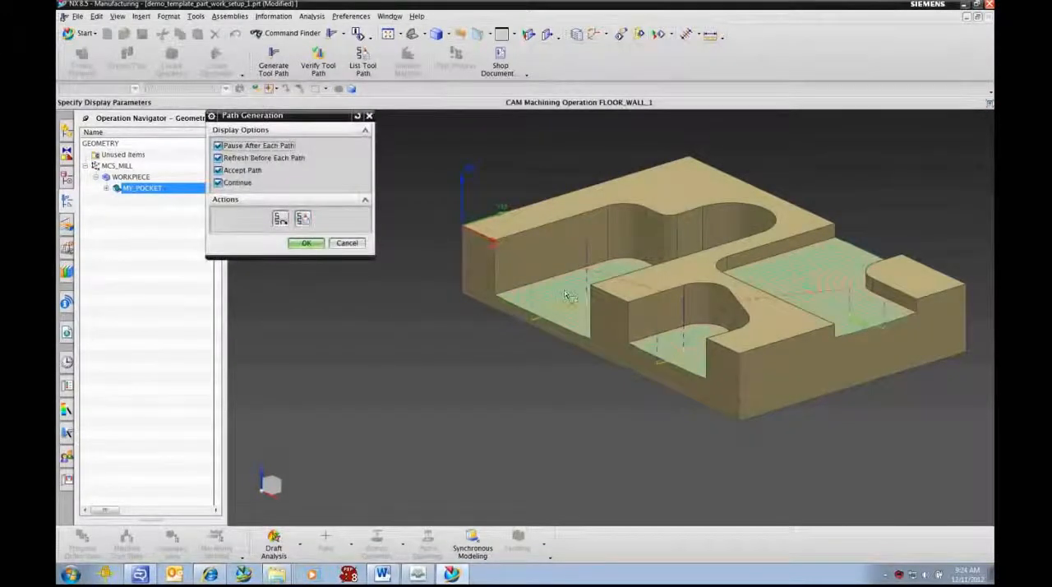
pyautogui.click(305, 244)
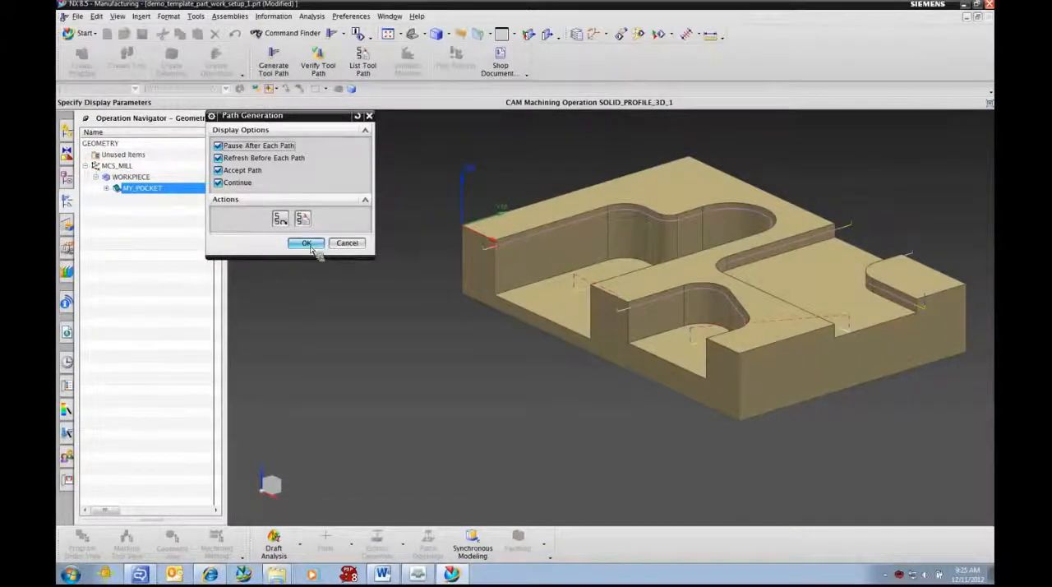
pyautogui.click(319, 245)
# Step: Verify the MY_POCKET tool paths by playing the 2D Dynamic material removal with the IPW collision check off
pyautogui.click(319, 63)
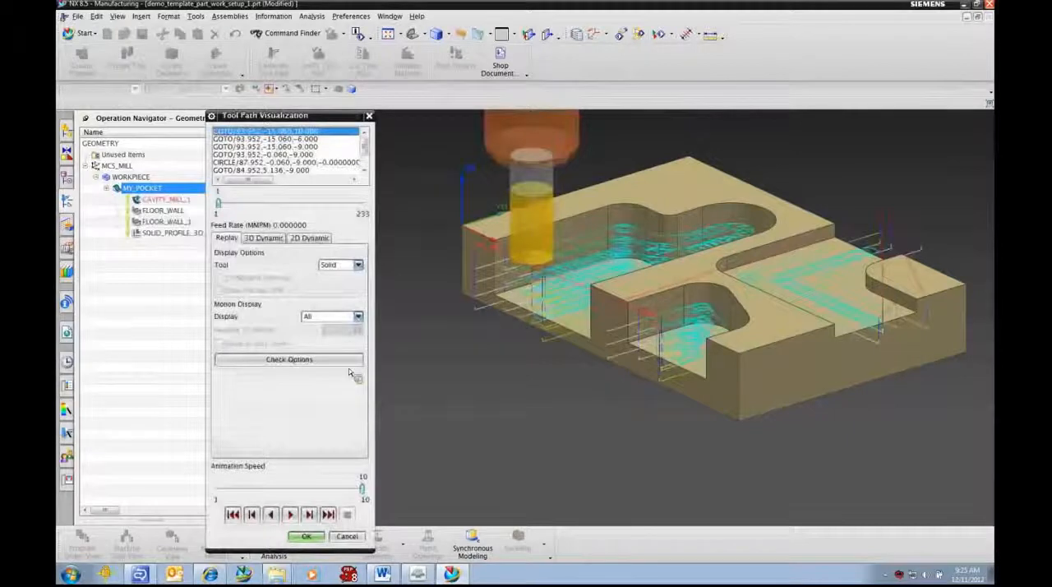
pyautogui.click(318, 239)
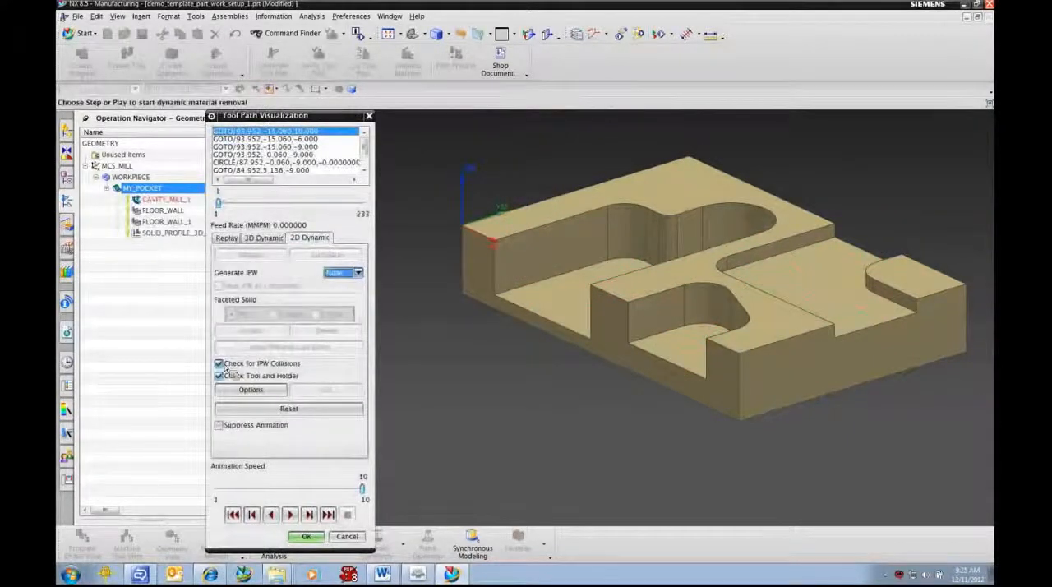
pyautogui.click(290, 515)
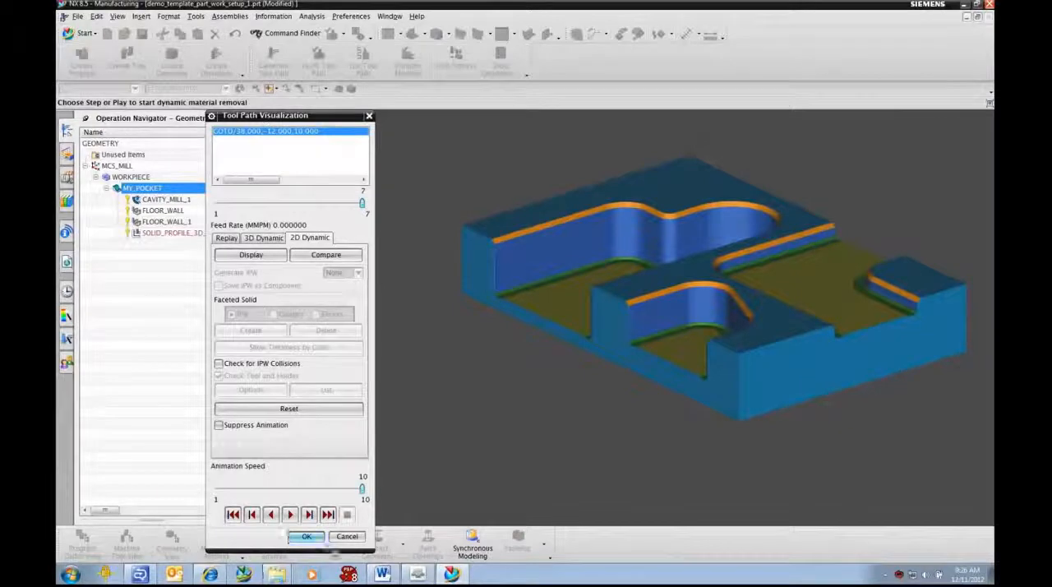
pyautogui.click(305, 537)
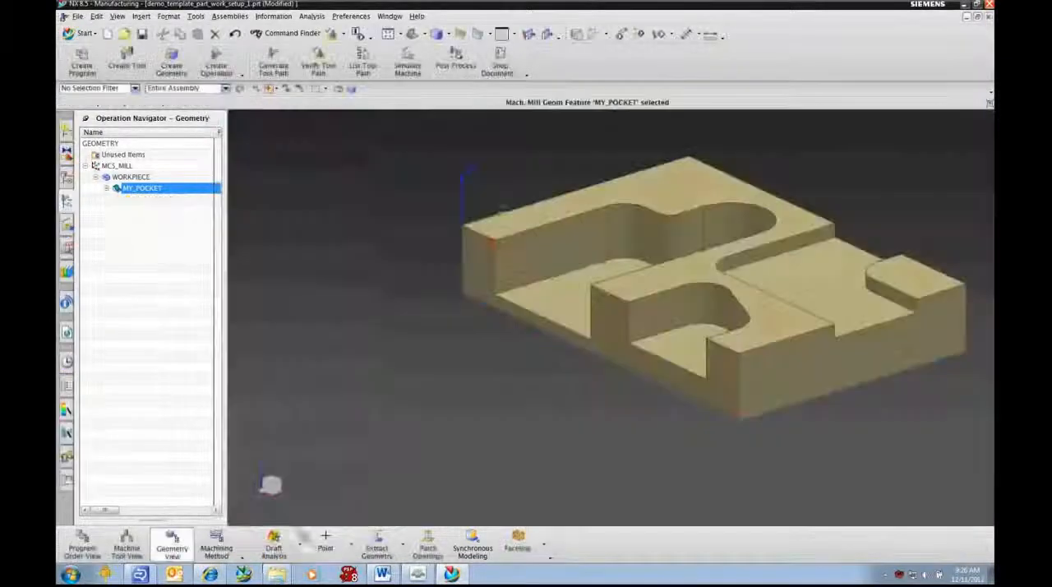
# Step: Examine where the MY_POCKET operations sit in the geometry, machining method, machine tool and program order views, expanding MILL_FINISH, POCKET_10 and program 1234
pyautogui.click(107, 189)
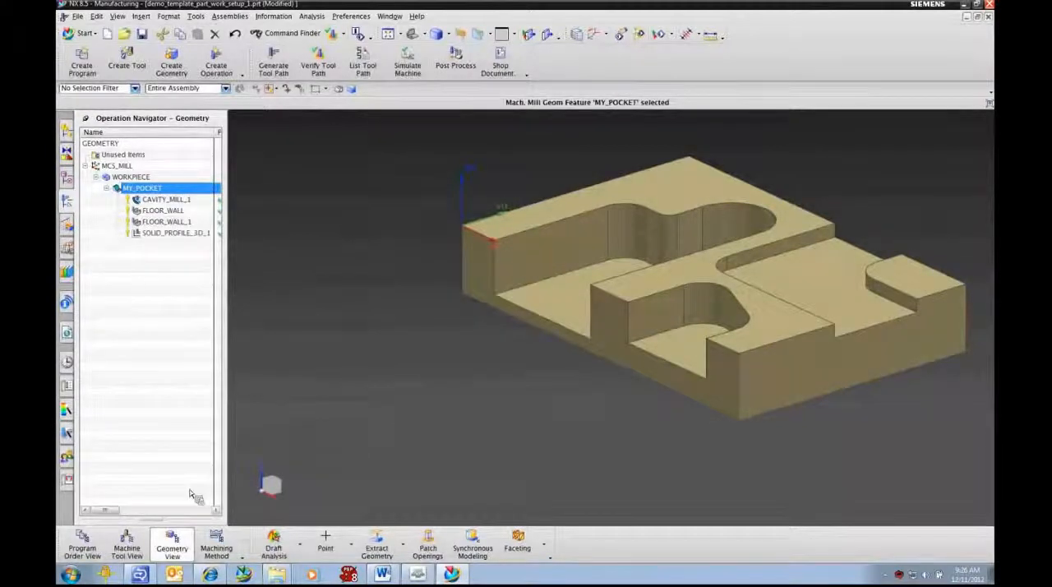
pyautogui.click(217, 545)
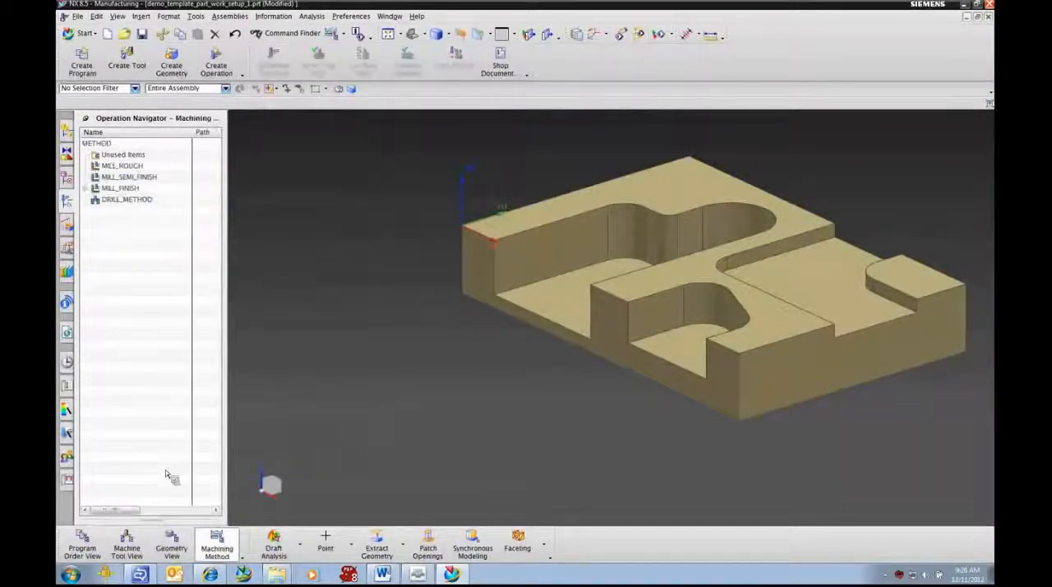
pyautogui.click(86, 188)
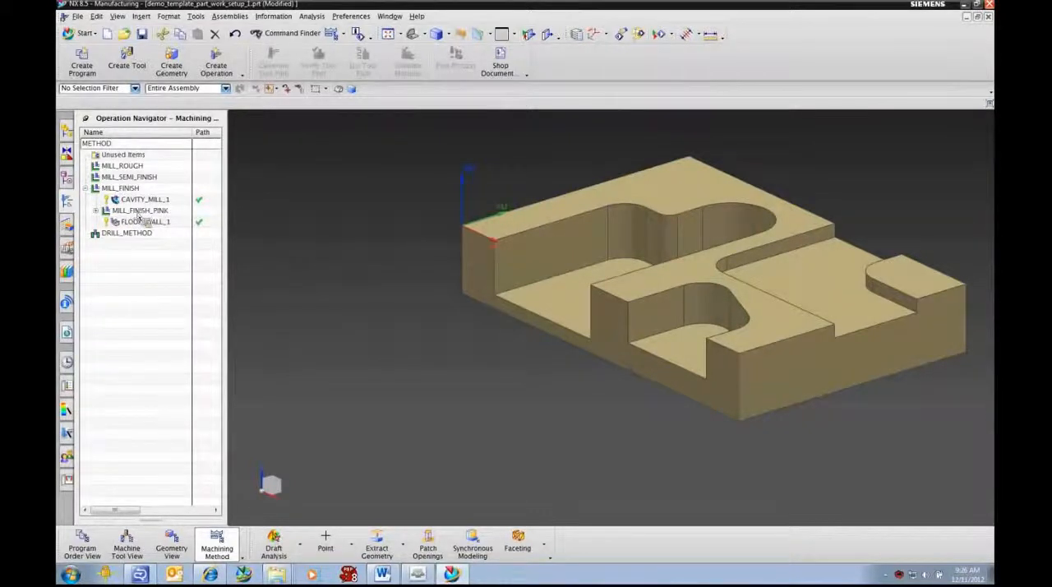
pyautogui.click(127, 549)
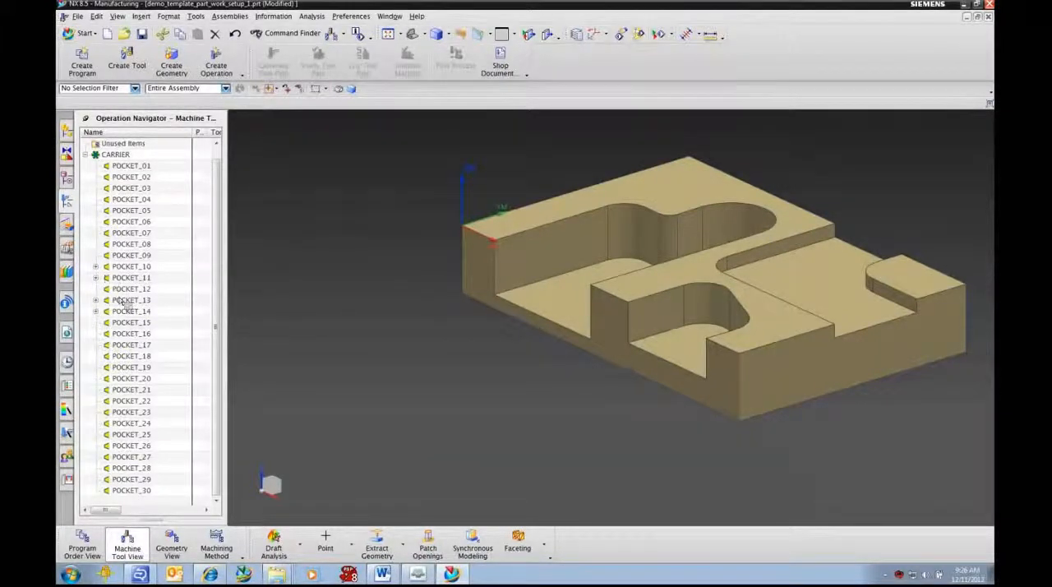
pyautogui.click(96, 267)
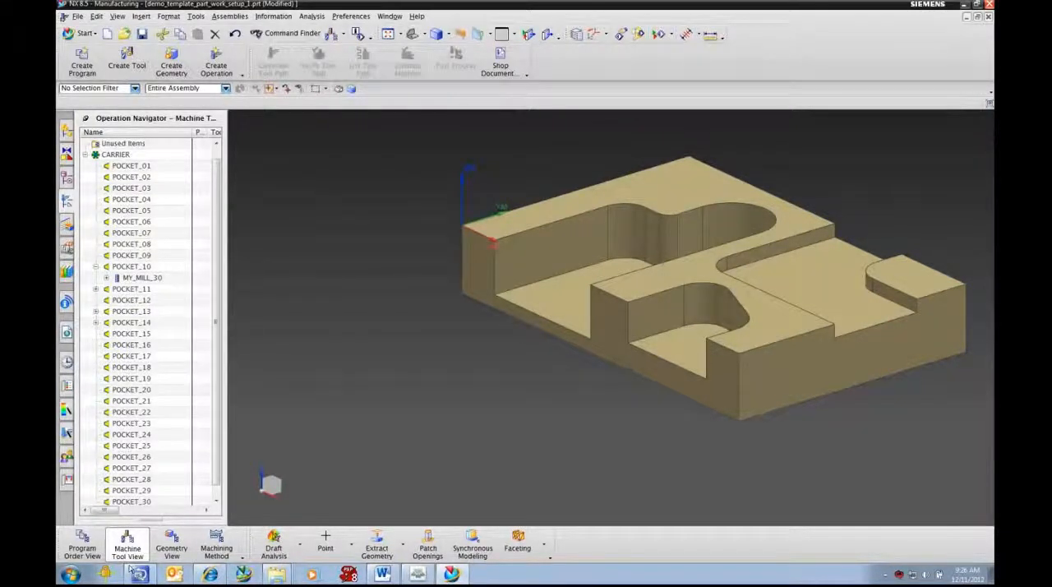
pyautogui.click(83, 543)
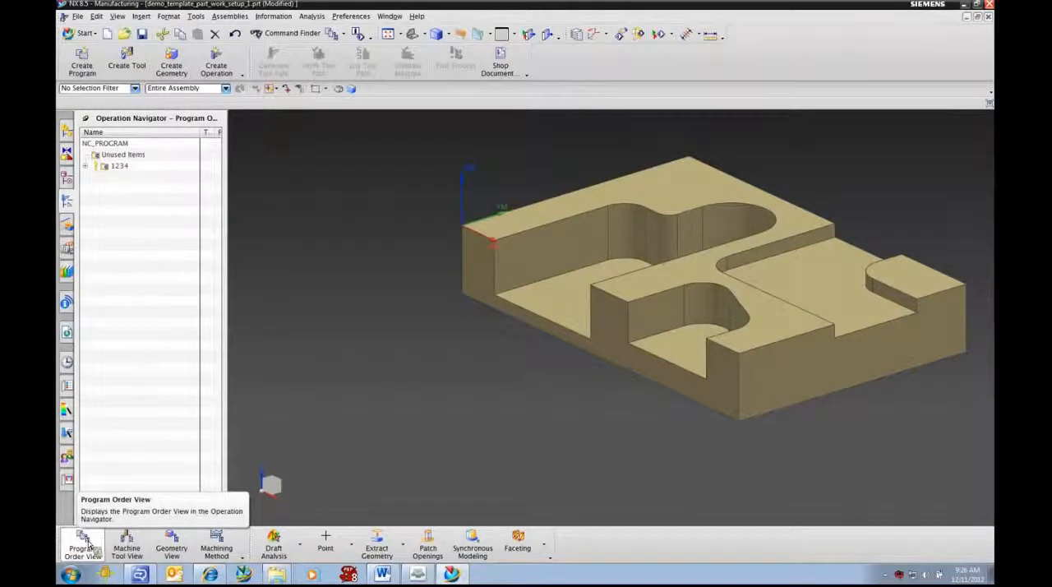
pyautogui.click(86, 166)
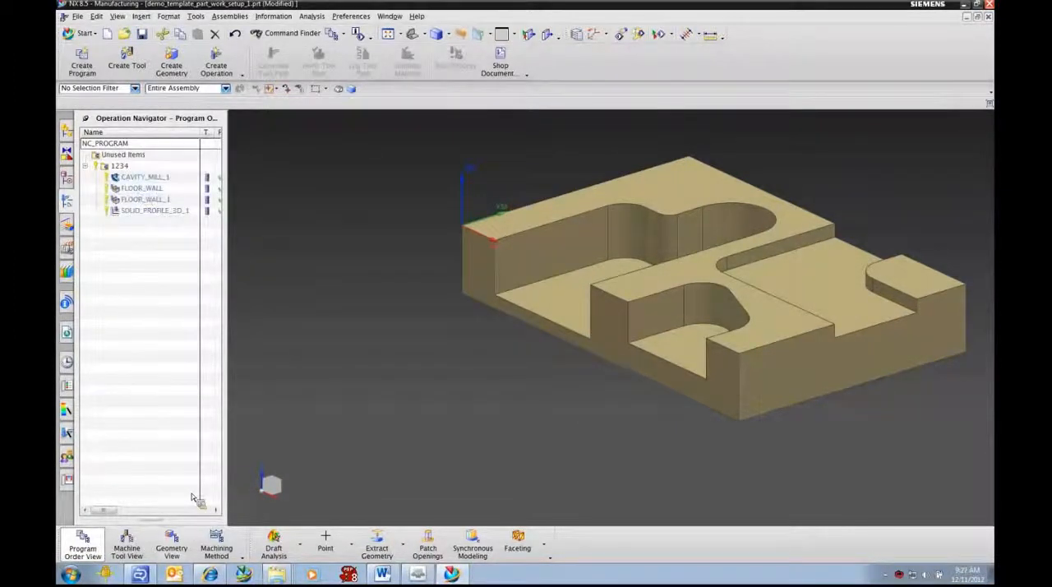
# Step: Open CAVITY_MILL_1 from the geometry view, inspect its Tool section and customized settings, and close the operation with its settings kept
pyautogui.click(172, 547)
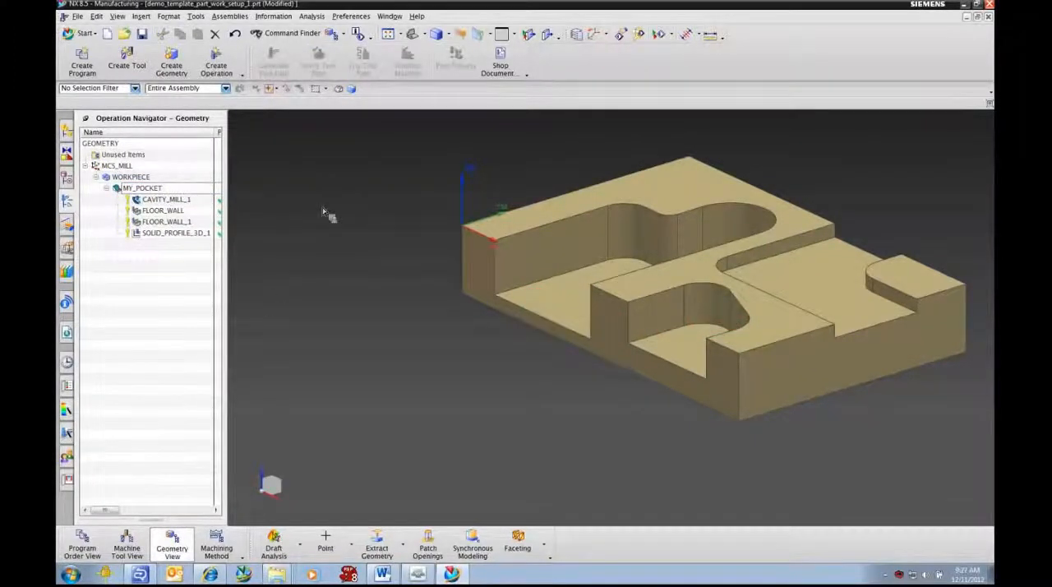
pyautogui.doubleClick(164, 201)
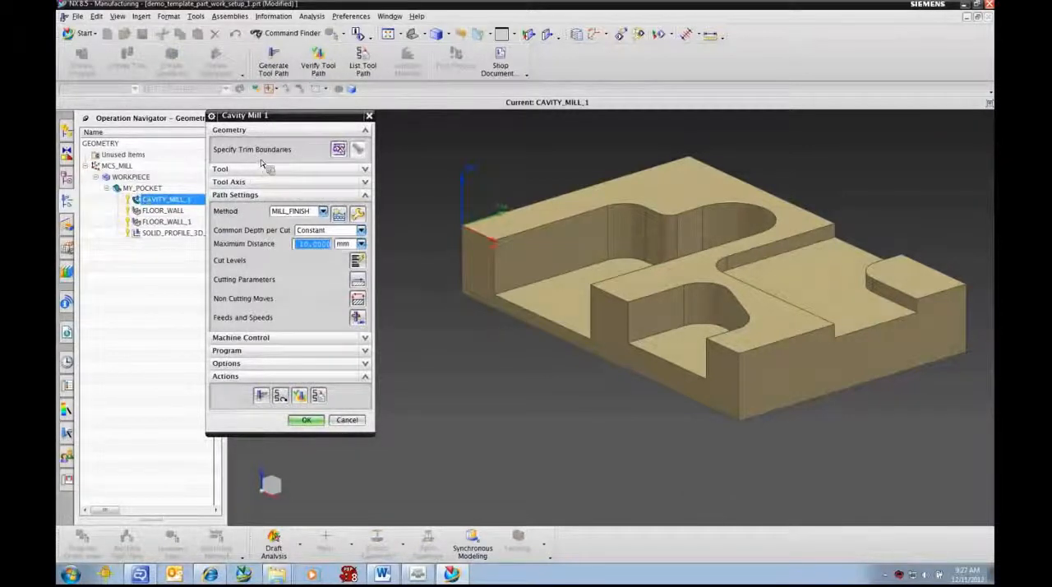
pyautogui.click(326, 171)
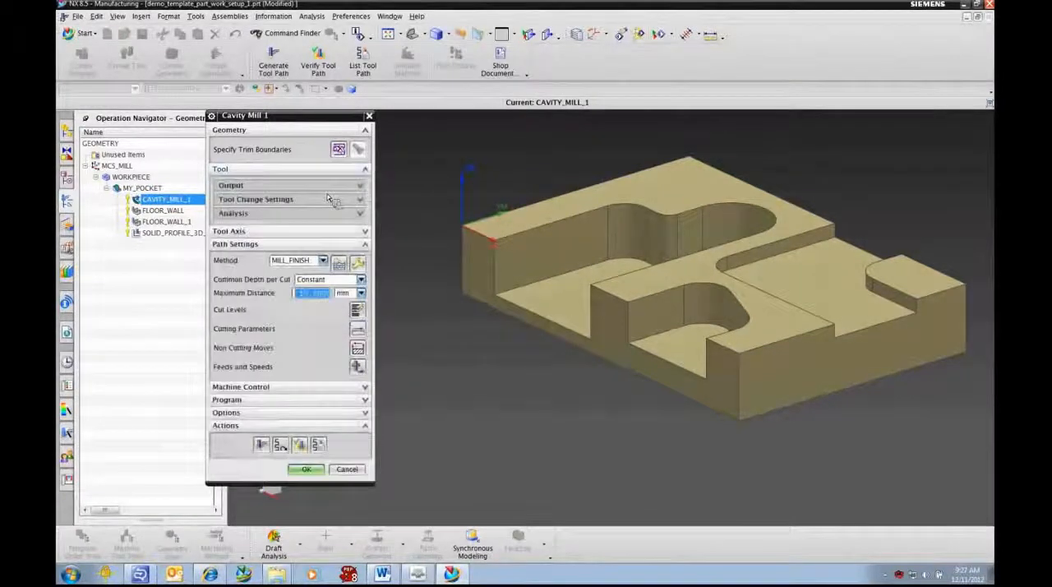
pyautogui.click(272, 187)
pyautogui.click(274, 187)
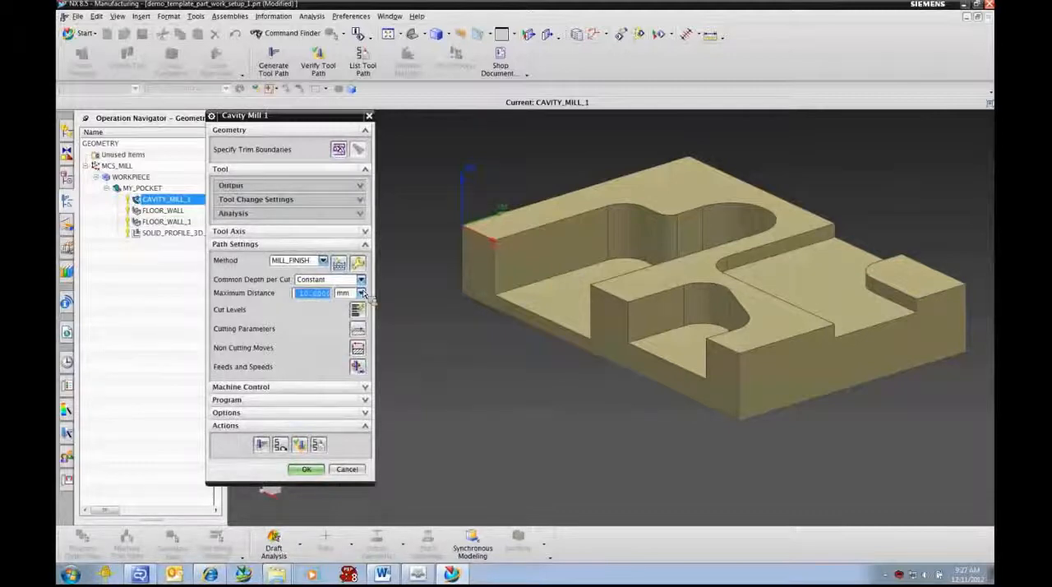
pyautogui.click(317, 169)
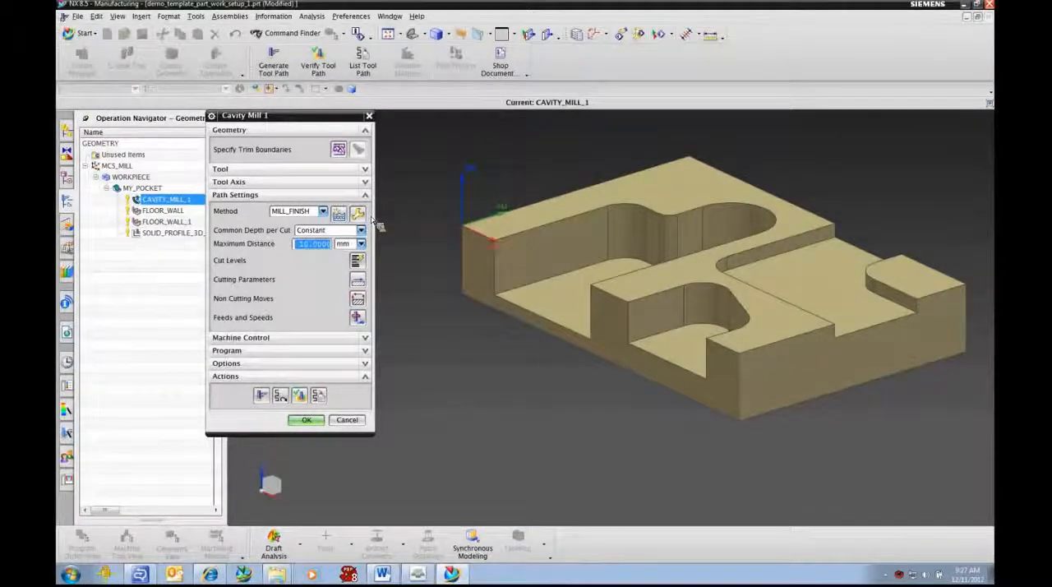
pyautogui.click(305, 421)
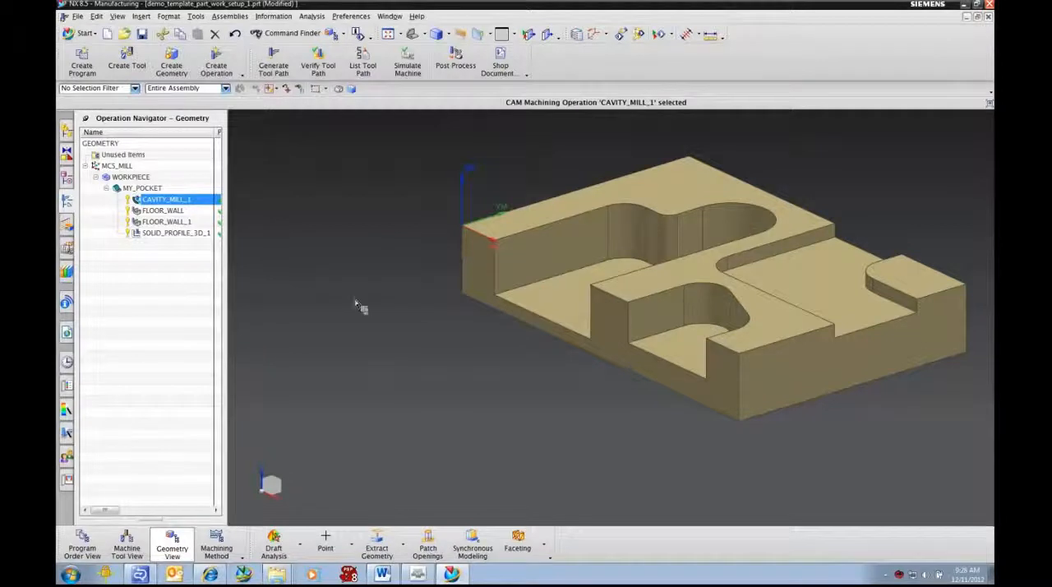
# Step: Display the SOLID_PROFILE_3D_1 tool path and review the mill_contour operation subtypes, such as Profile 3D, without creating an operation
pyautogui.click(169, 233)
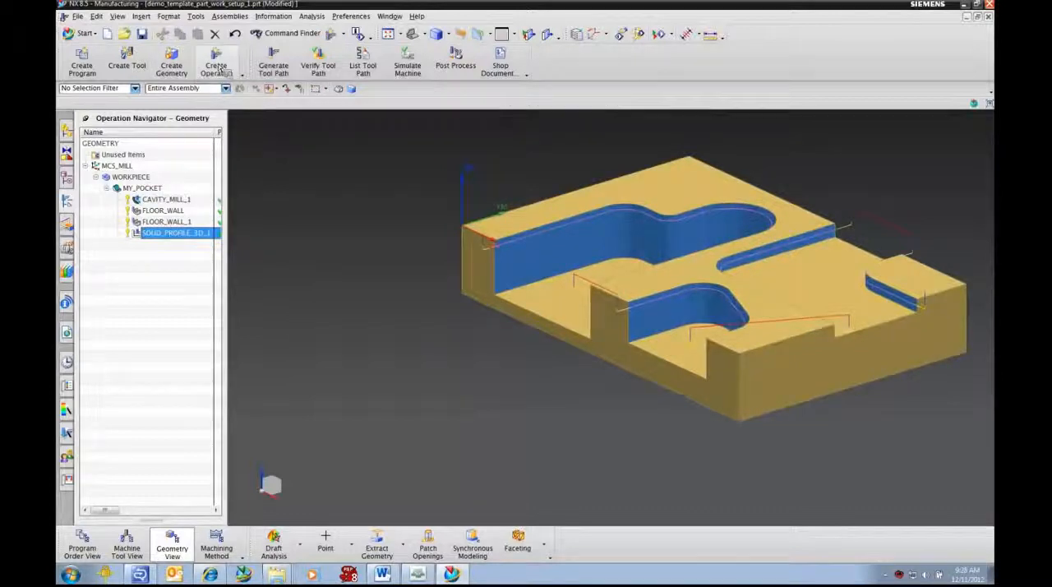
pyautogui.click(216, 61)
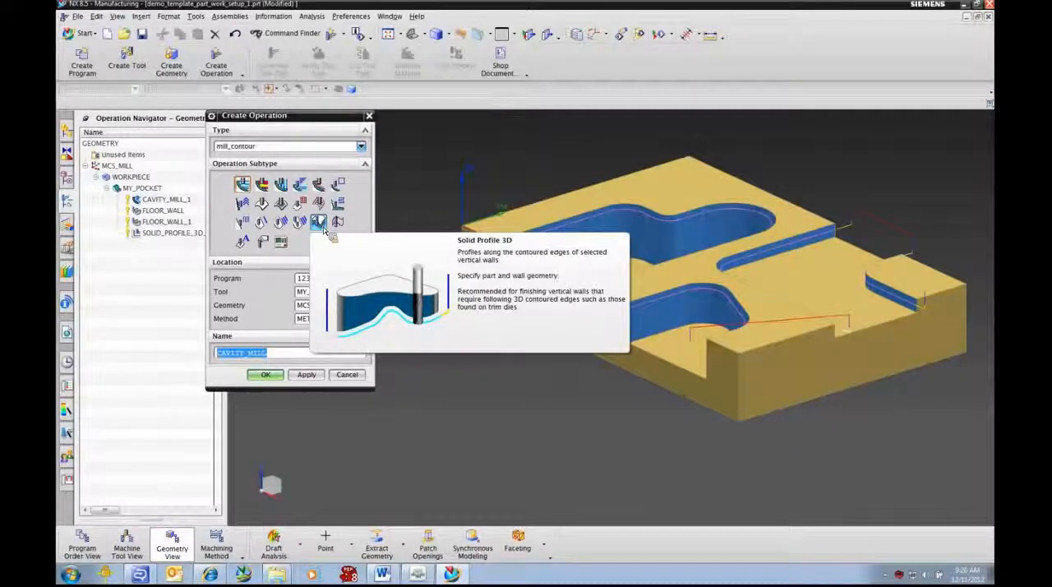
pyautogui.click(344, 374)
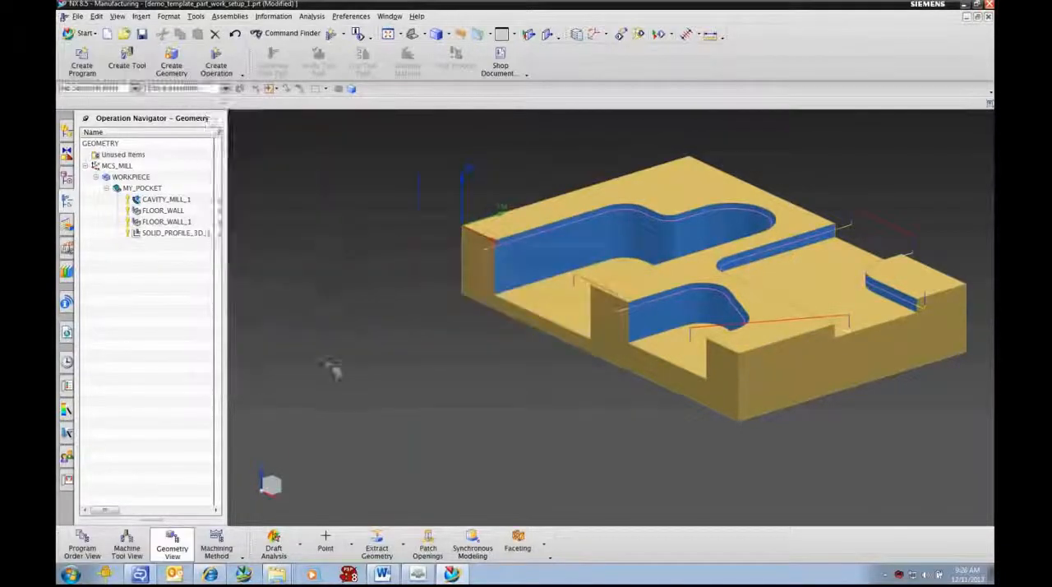
# Step: Open the SOLID_PROFILE_3D_1 operation and inspect its Part Stock, Follow options and Z-Depth Offset, keeping Follow at Wall Top
pyautogui.click(176, 234)
pyautogui.doubleClick(179, 235)
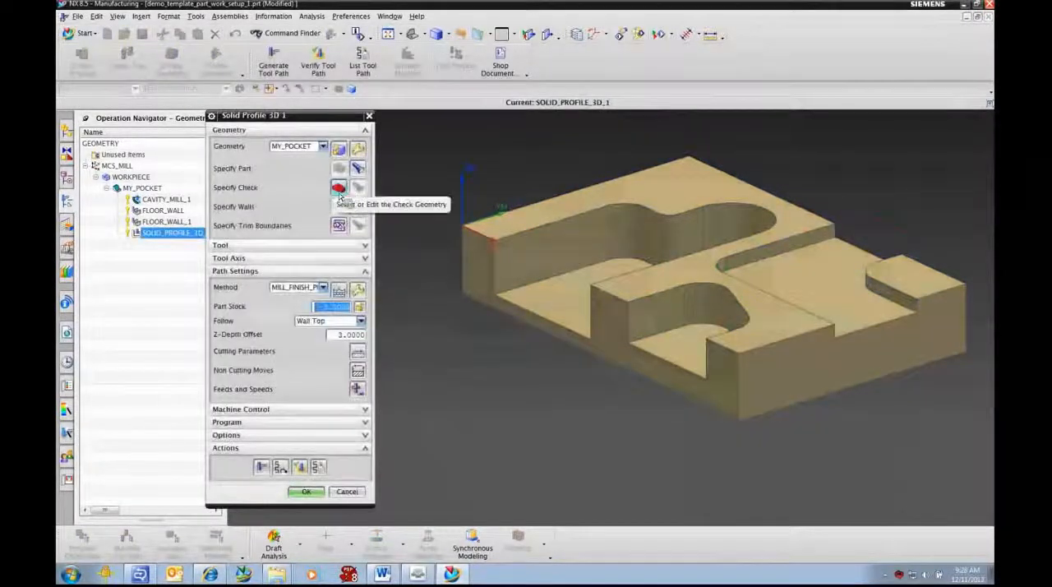
pyautogui.click(314, 322)
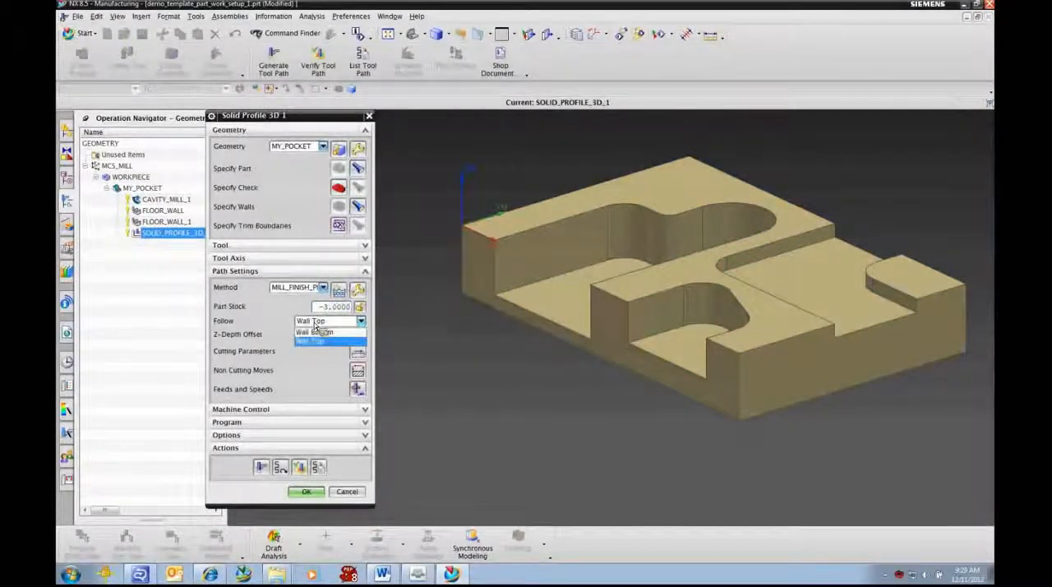
pyautogui.click(315, 326)
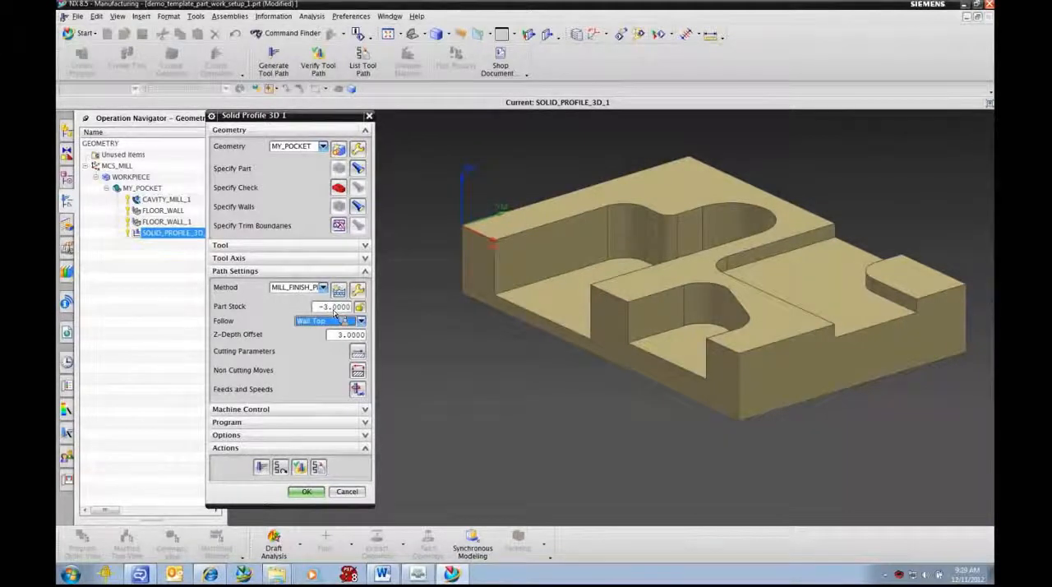
pyautogui.click(351, 338)
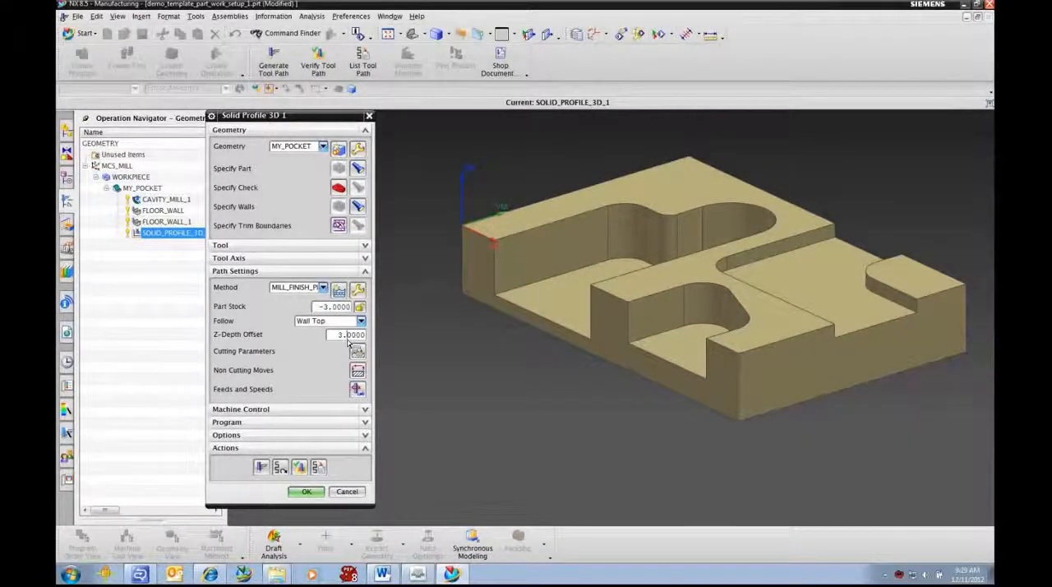
# Step: Verify the operation's tool path, position the tool on the rightmost step wall to examine the chamfer engagement edge-on, and close the operation without changes
pyautogui.click(299, 467)
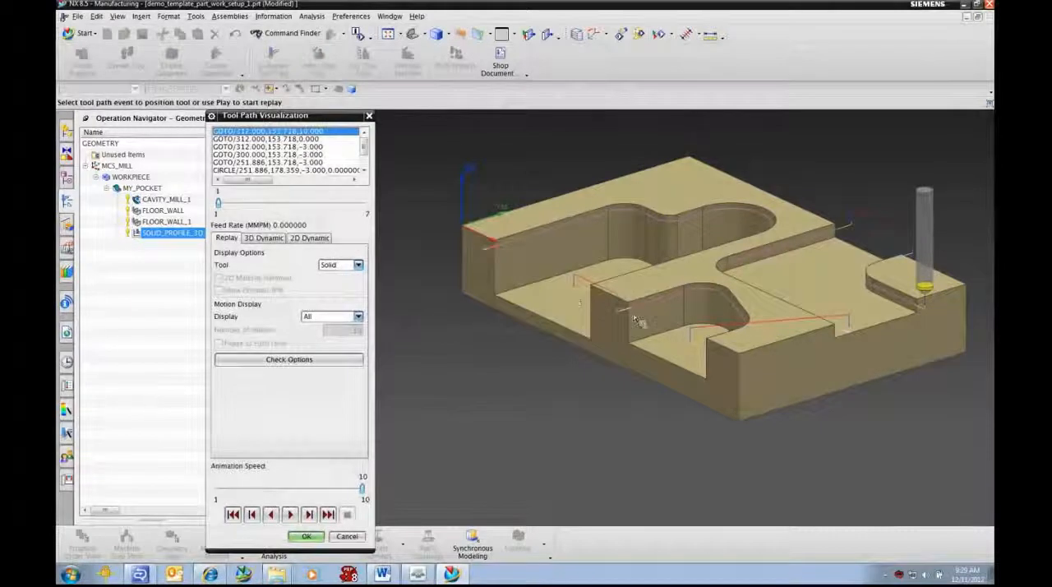
pyautogui.click(925, 317)
pyautogui.moveTo(925, 316); pyautogui.dragTo(896, 347, button='middle')
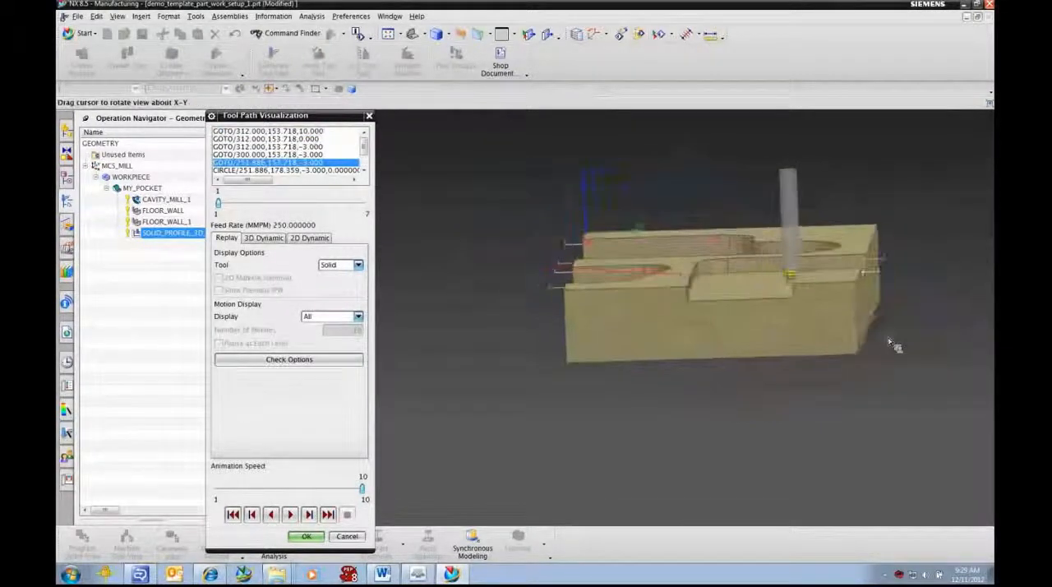
pyautogui.press('F8')
pyautogui.scroll(9, 806, 265)
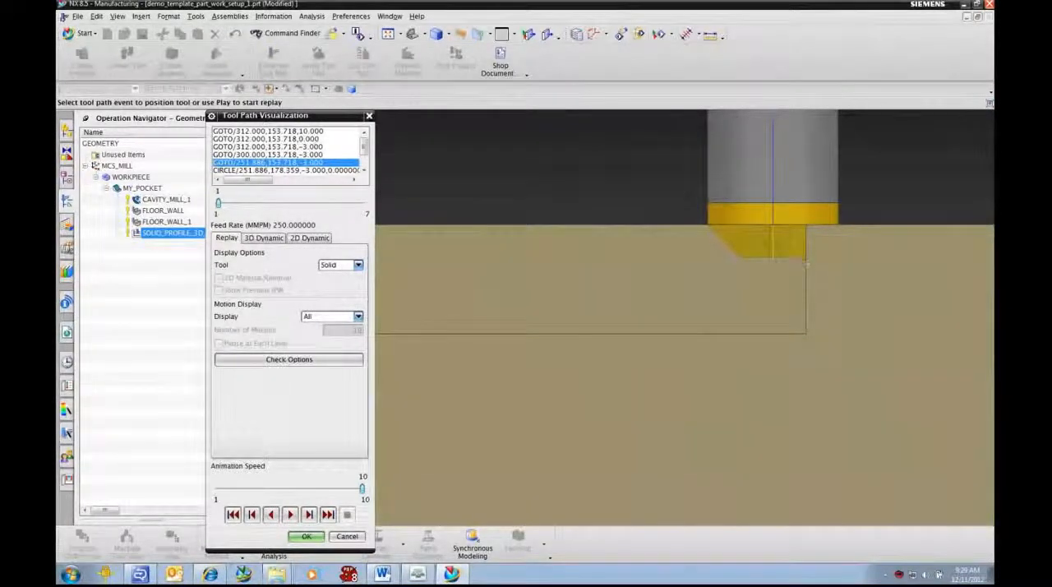
pyautogui.scroll(-6, 783, 282)
pyautogui.moveTo(676, 320); pyautogui.dragTo(700, 333, button='middle')
pyautogui.scroll(-1, 700, 332)
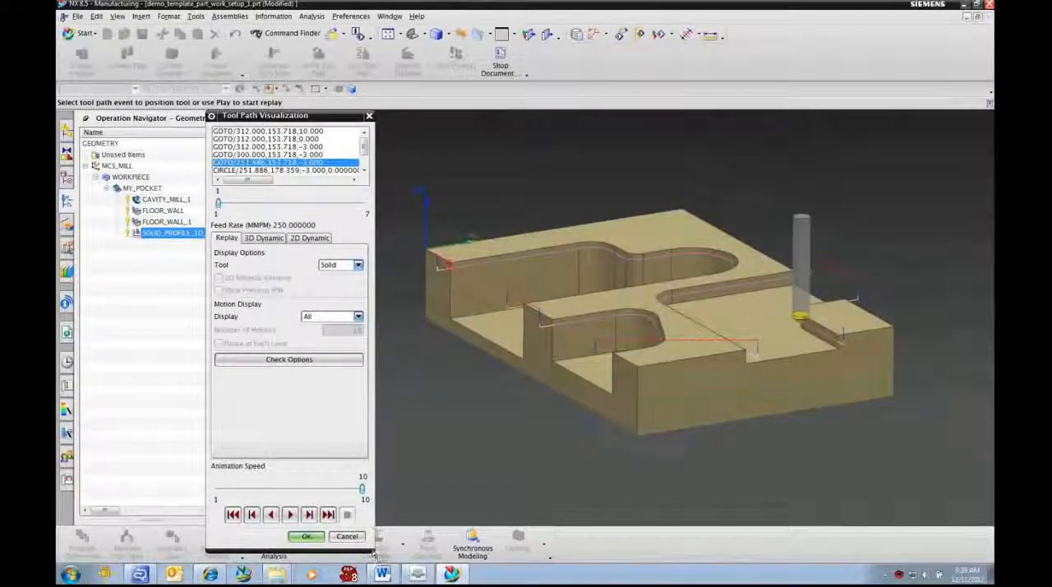
pyautogui.click(346, 536)
pyautogui.click(347, 492)
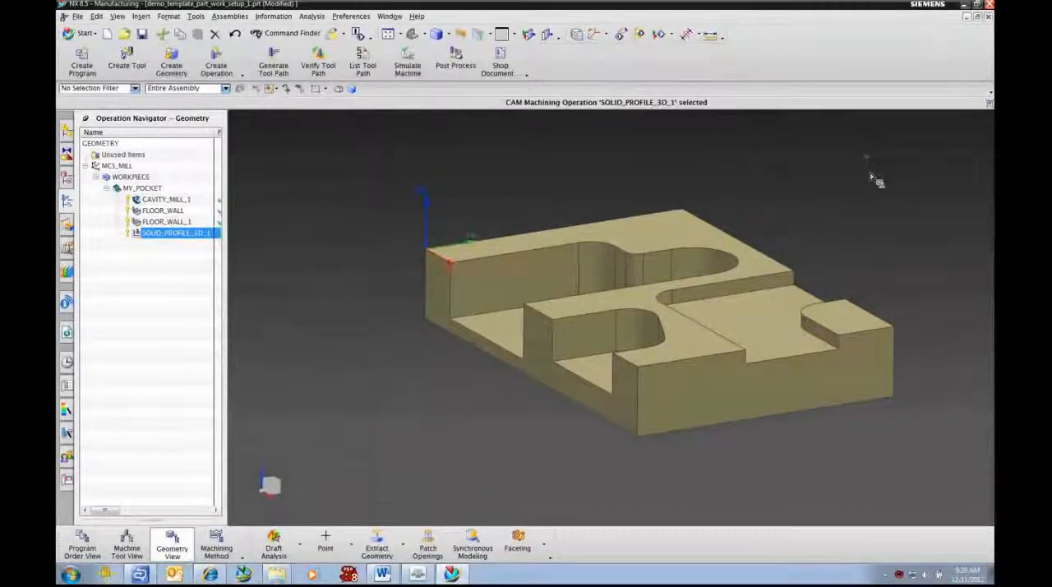
pyautogui.scroll(-1, 873, 178)
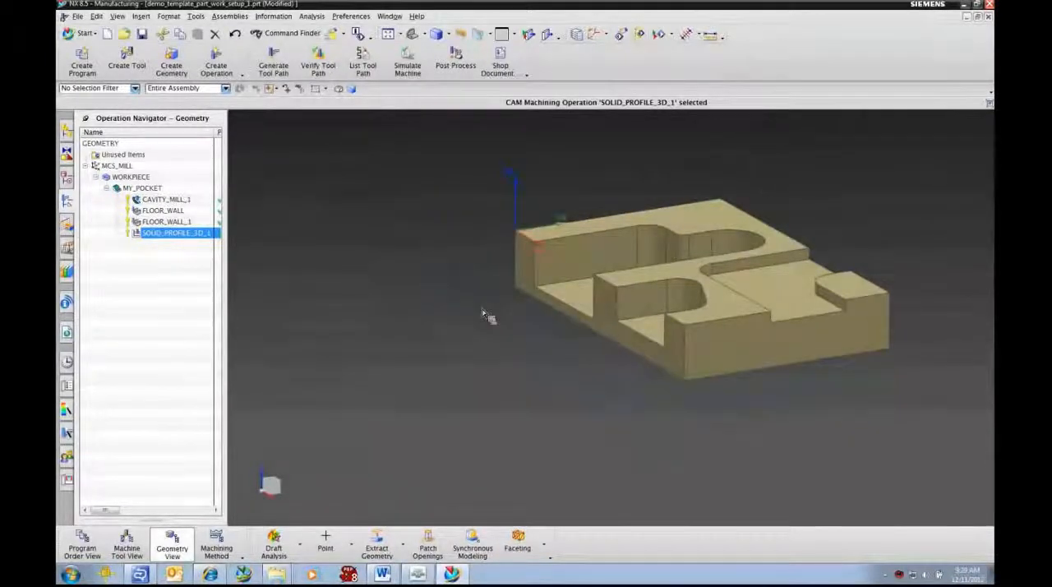